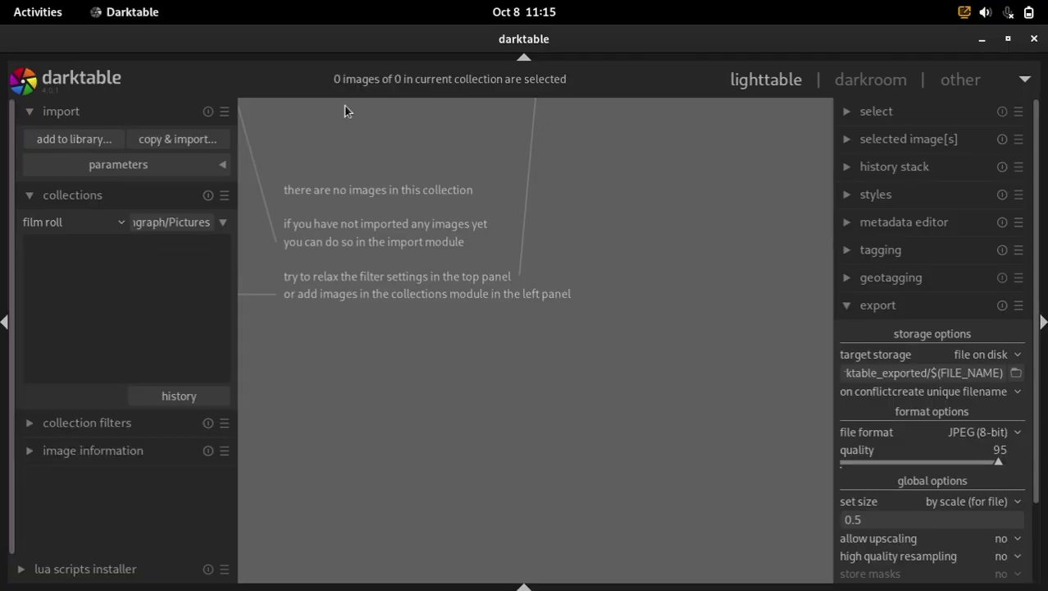
Add the sunflower field portrait to the library and raise its exposure correction to about +2.215 EV in the darkroom.
click(65, 134)
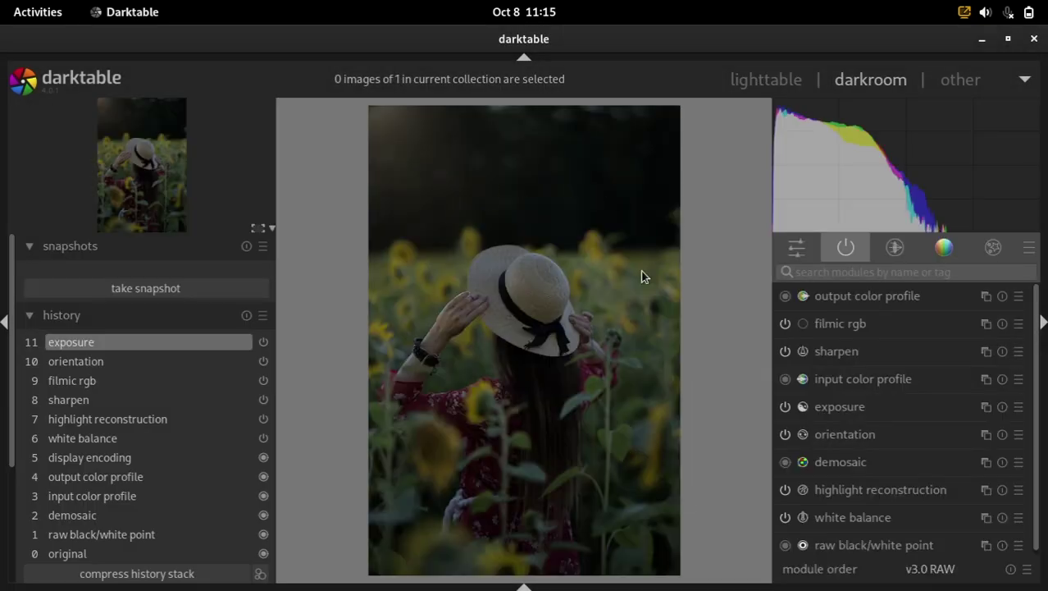
click(829, 271)
text(ex)
click(841, 296)
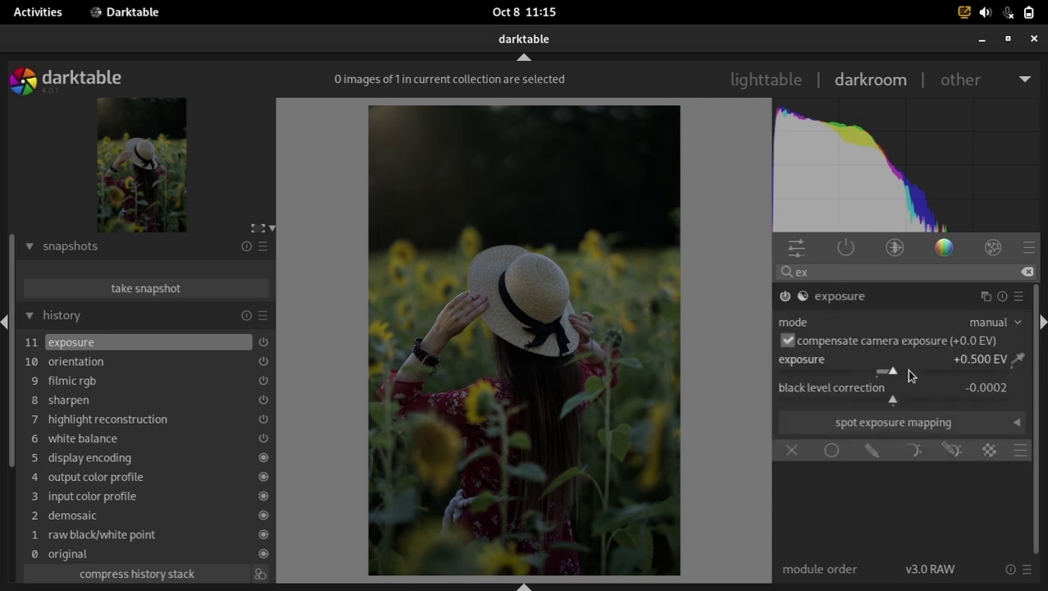
drag(897, 370, 952, 370)
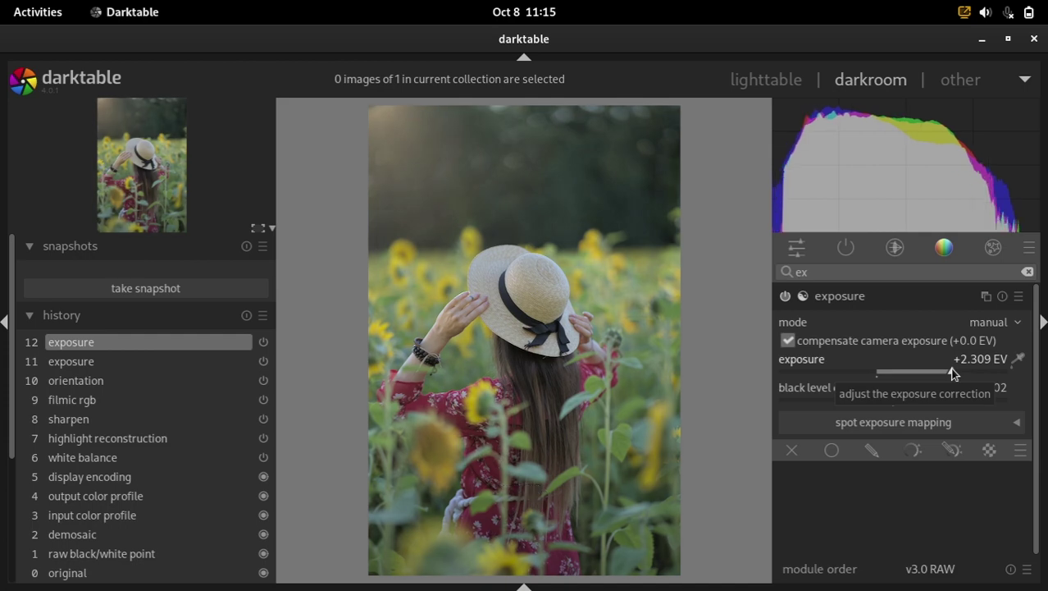
scroll(954, 374, down, 1)
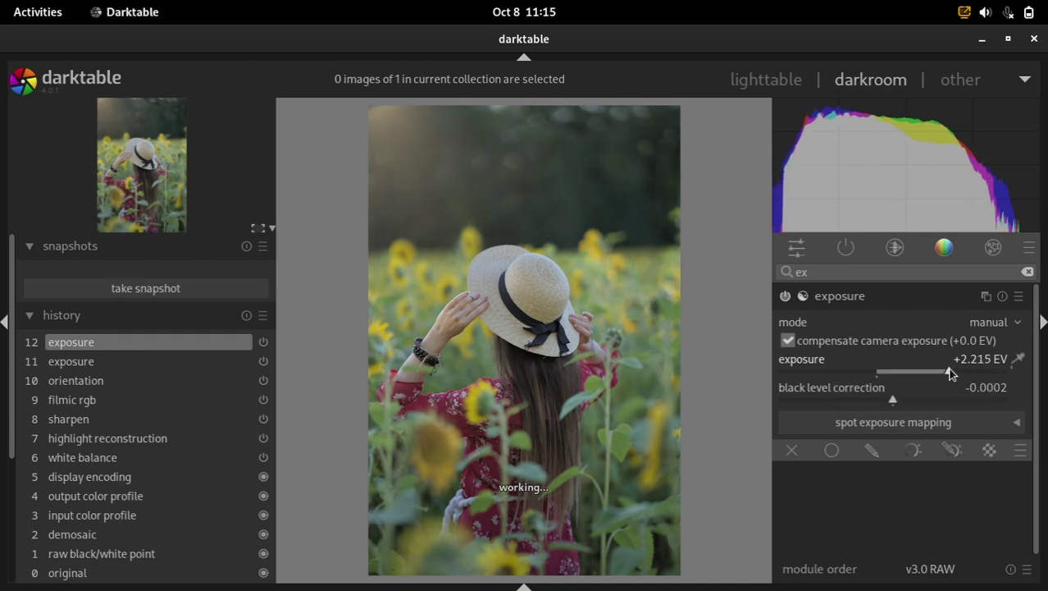
click(889, 299)
In filmic rgb, set the white relative exposure to about 6.41 EV and the black relative exposure to about -6.06 EV.
click(838, 270)
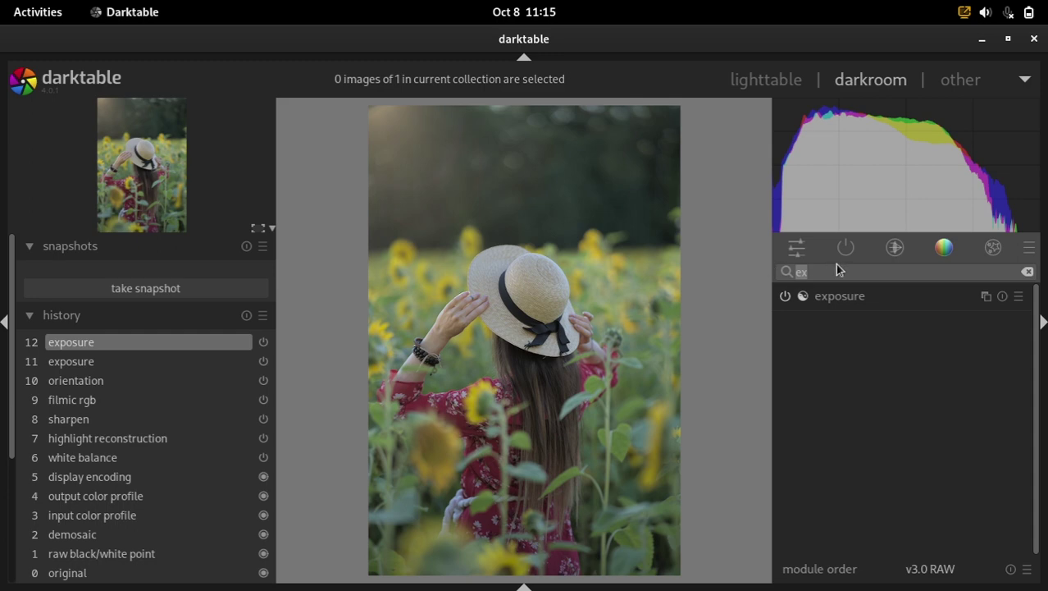
text(film)
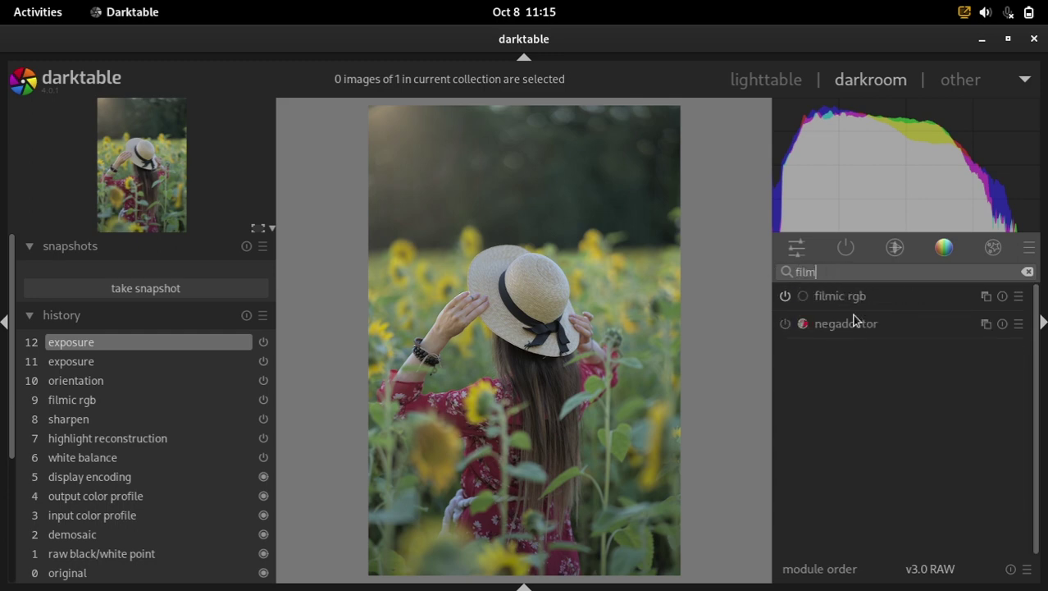
click(857, 302)
click(955, 504)
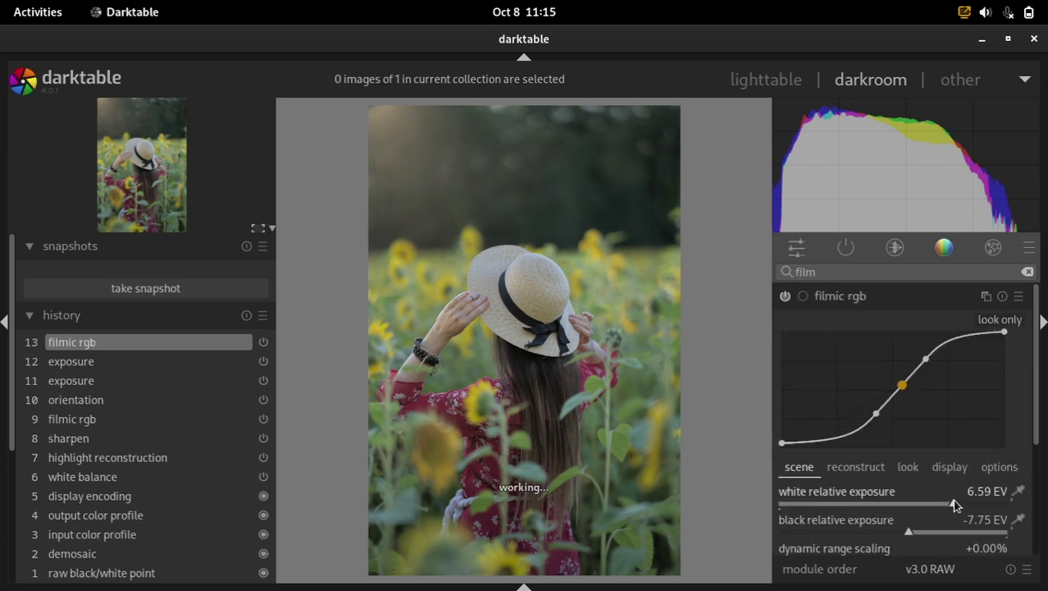
click(959, 504)
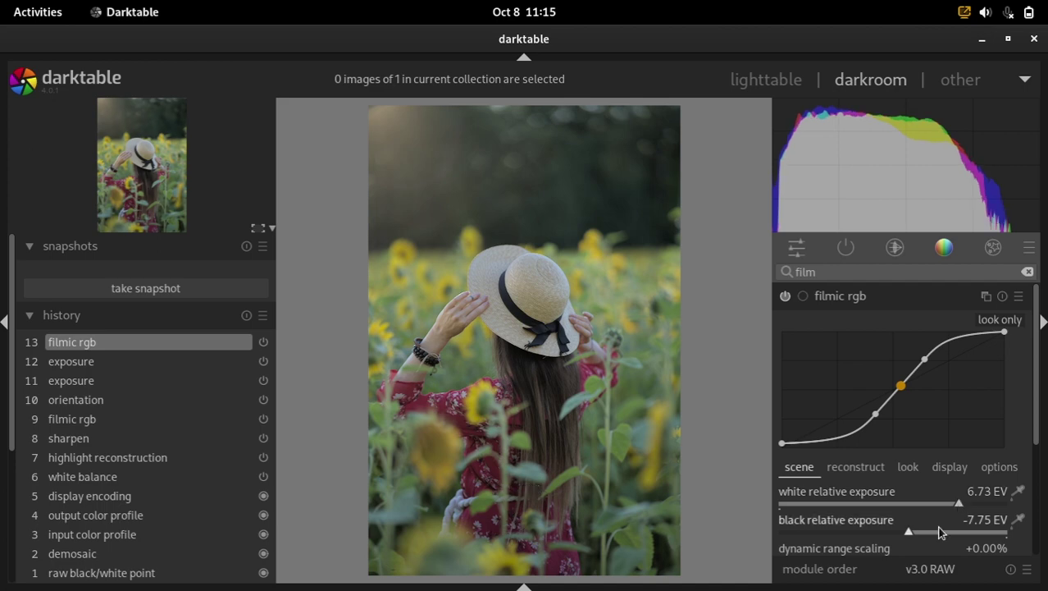
click(944, 534)
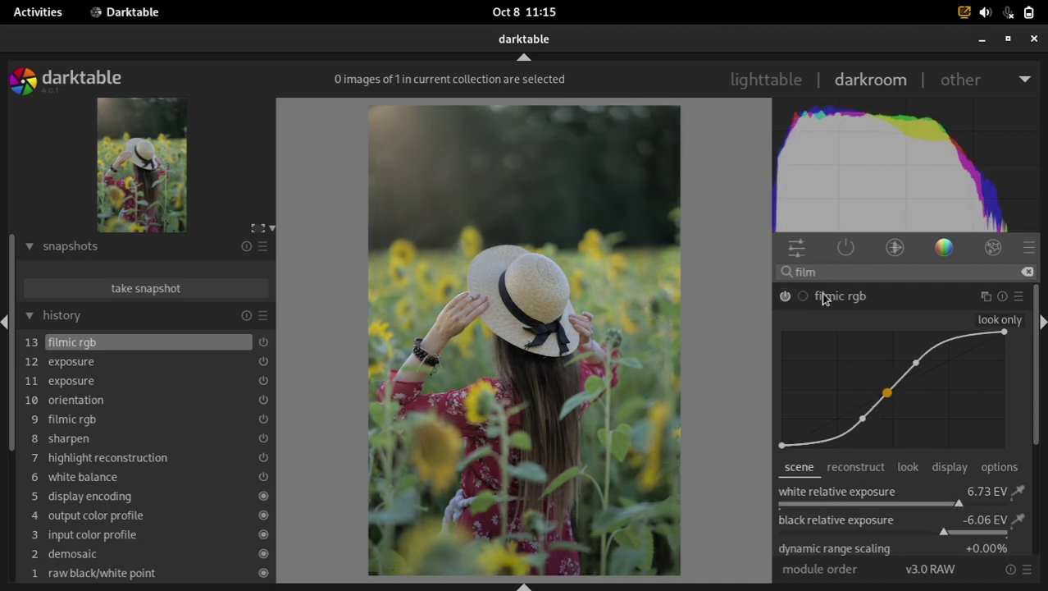
click(787, 296)
click(787, 296)
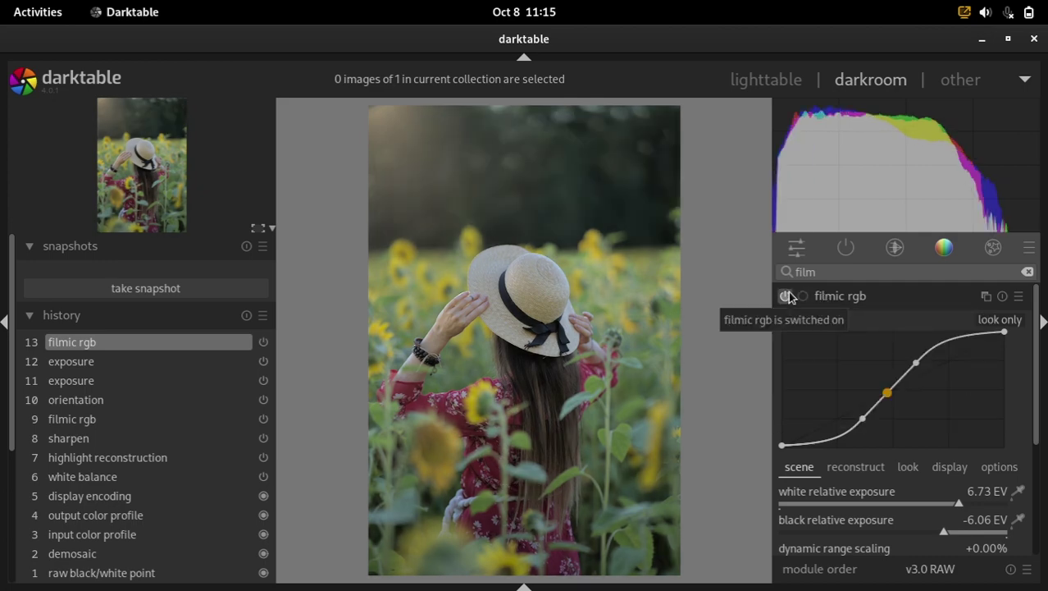
click(947, 505)
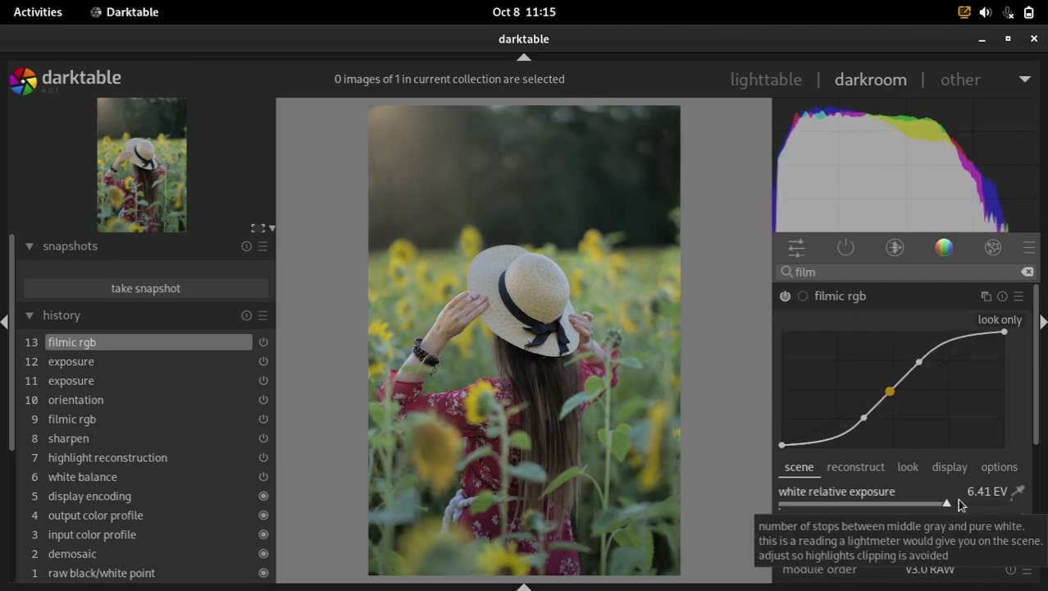
scroll(954, 492, up, 4)
click(878, 296)
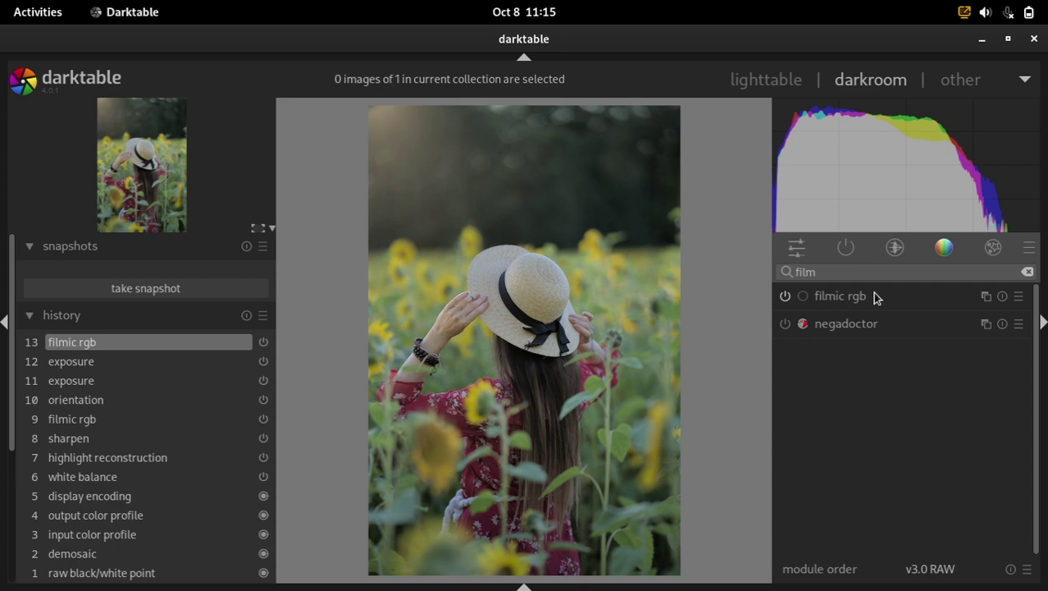
Enable the tone curve module and set its color space to XYZ, linked channels.
click(837, 273)
text(to)
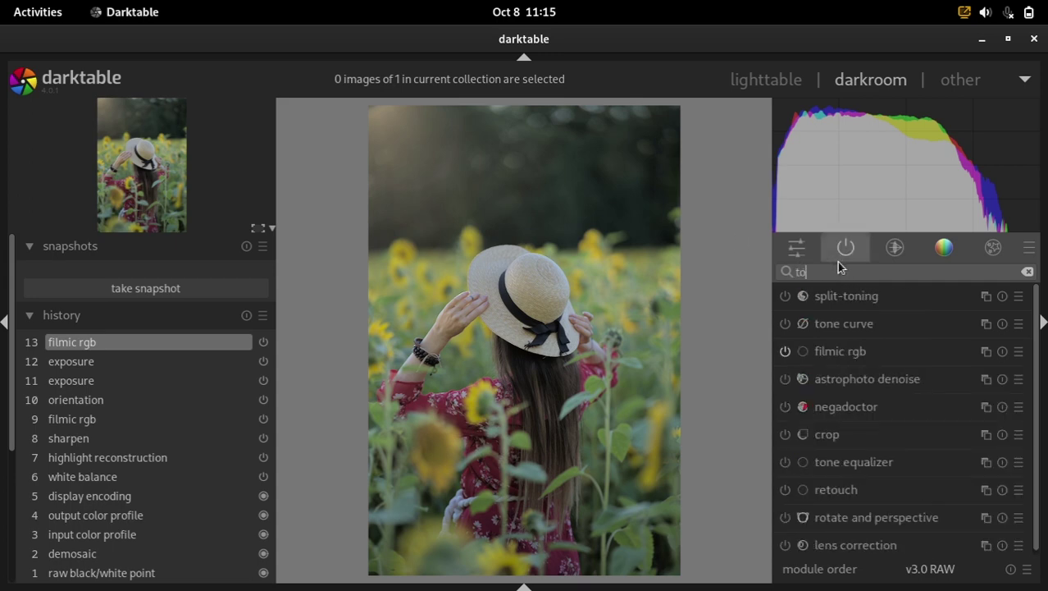
text(ne c)
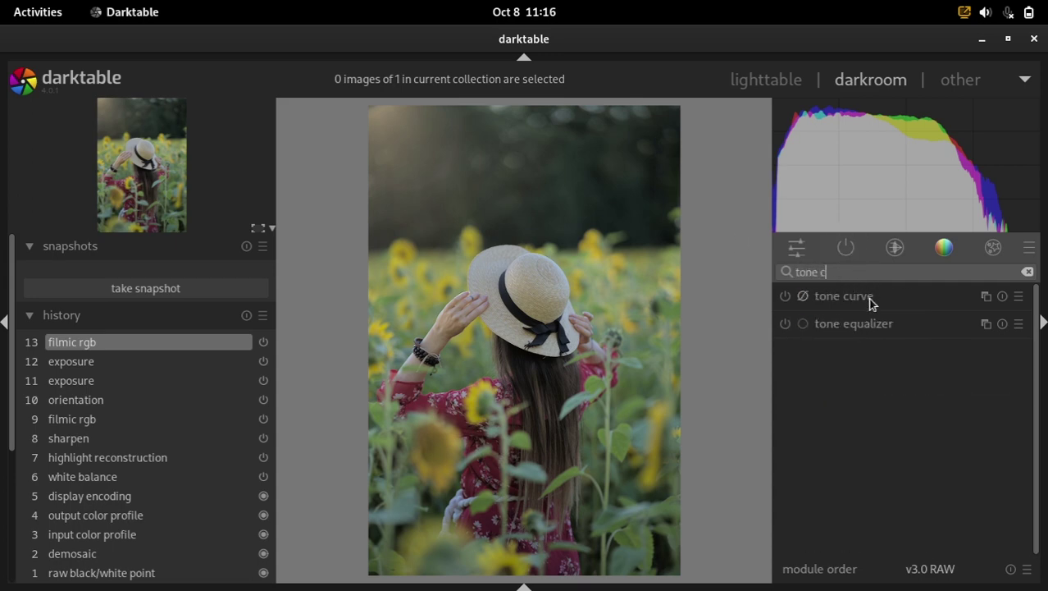
click(871, 299)
click(785, 296)
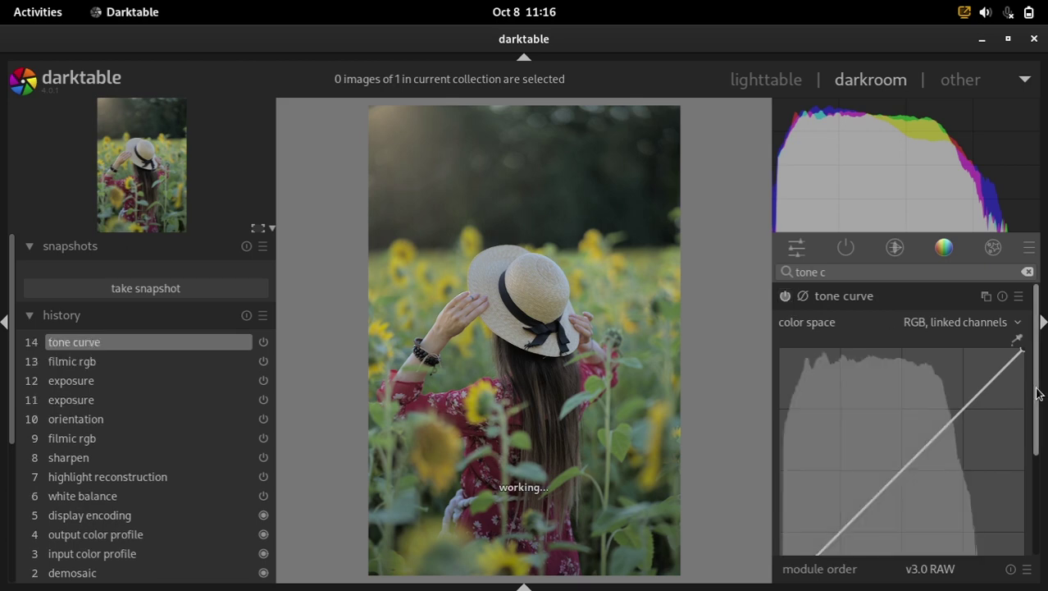
click(944, 319)
click(914, 302)
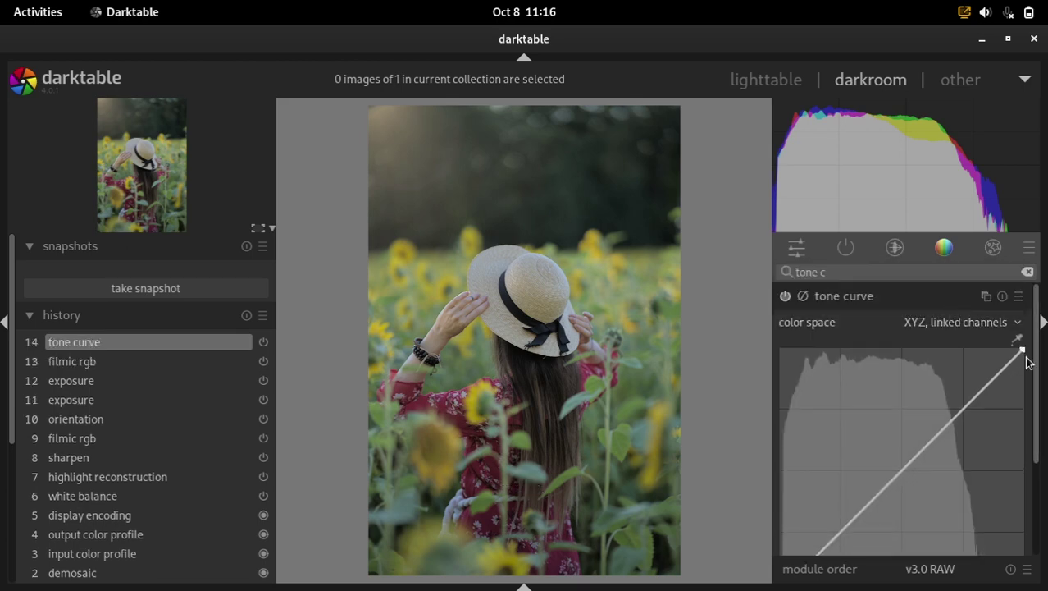
Shape the tone curve into an S by lowering the shadows and lifting the highlights to about 76.8 / 81.8, and compare the image without it.
scroll(1036, 385, down, 2)
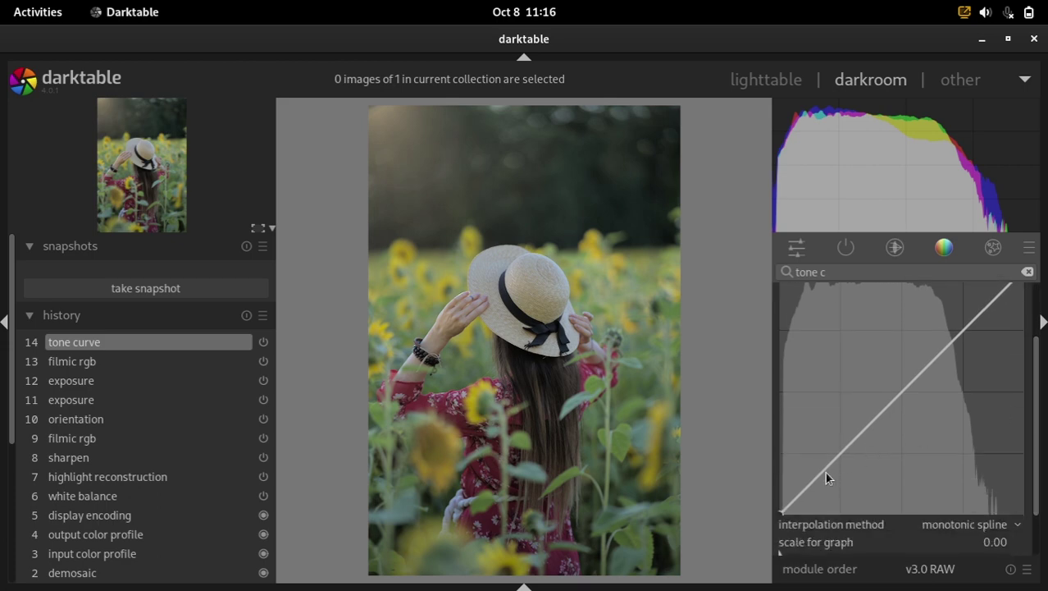
drag(825, 471, 808, 501)
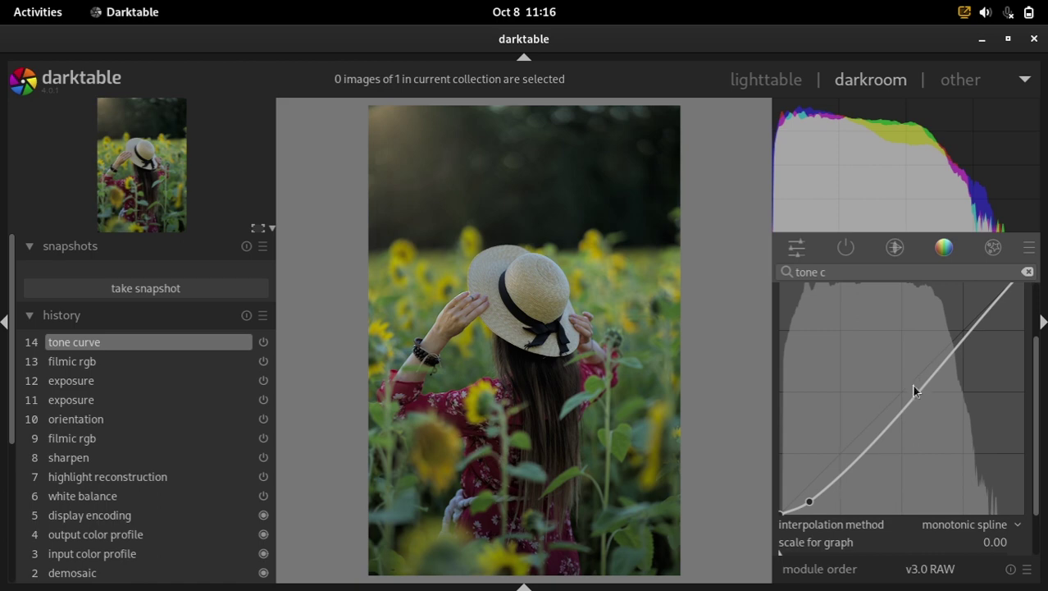
drag(912, 385, 966, 312)
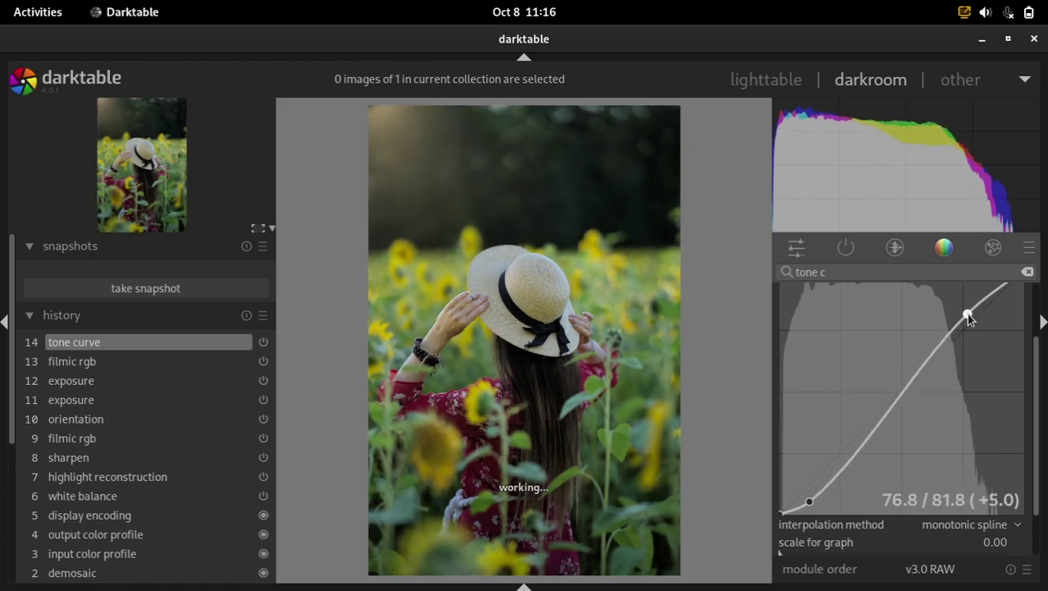
drag(810, 503, 807, 509)
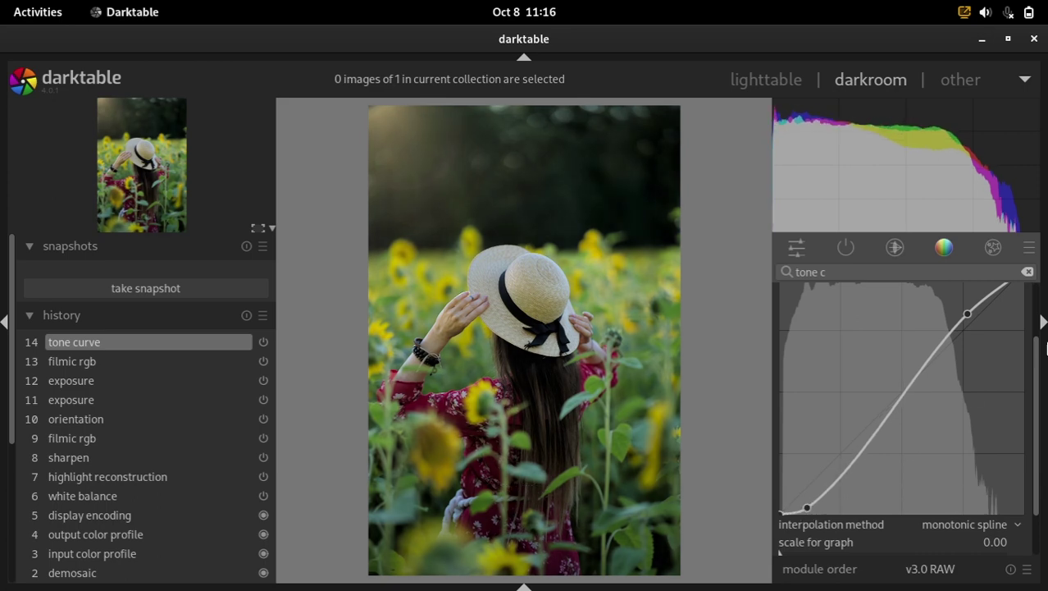
drag(1037, 361, 1022, 287)
click(784, 296)
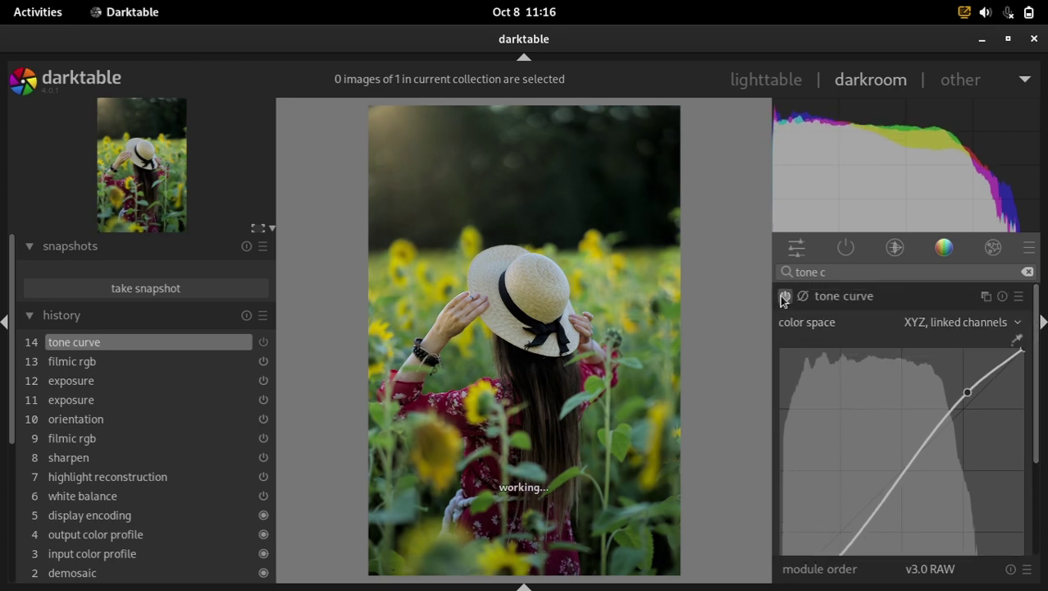
click(784, 296)
click(833, 299)
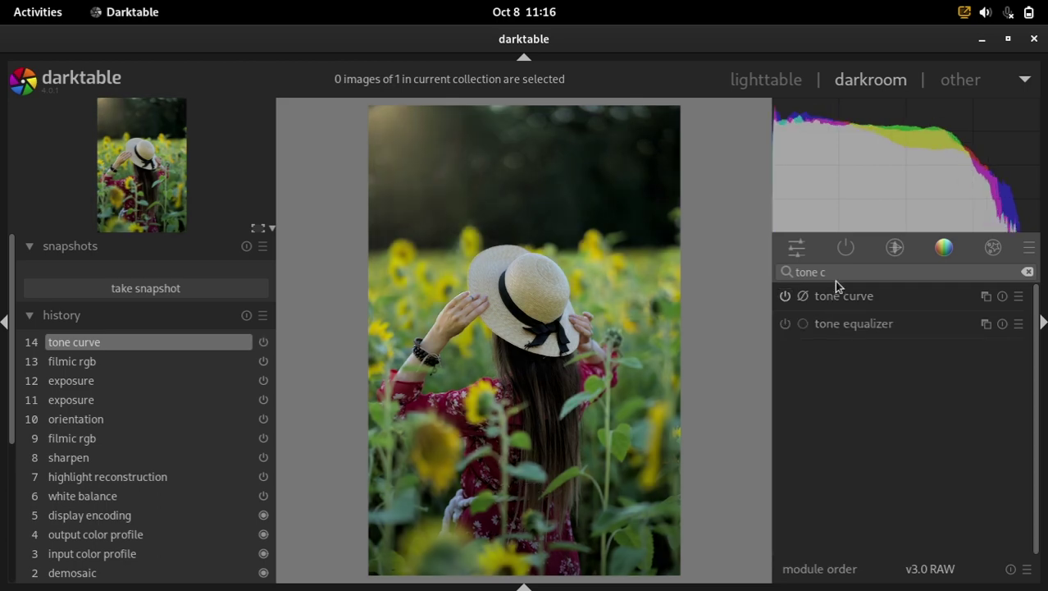
Warm the photo by setting the white balance temperature to about 7327 K.
triple_click(831, 271)
text(w)
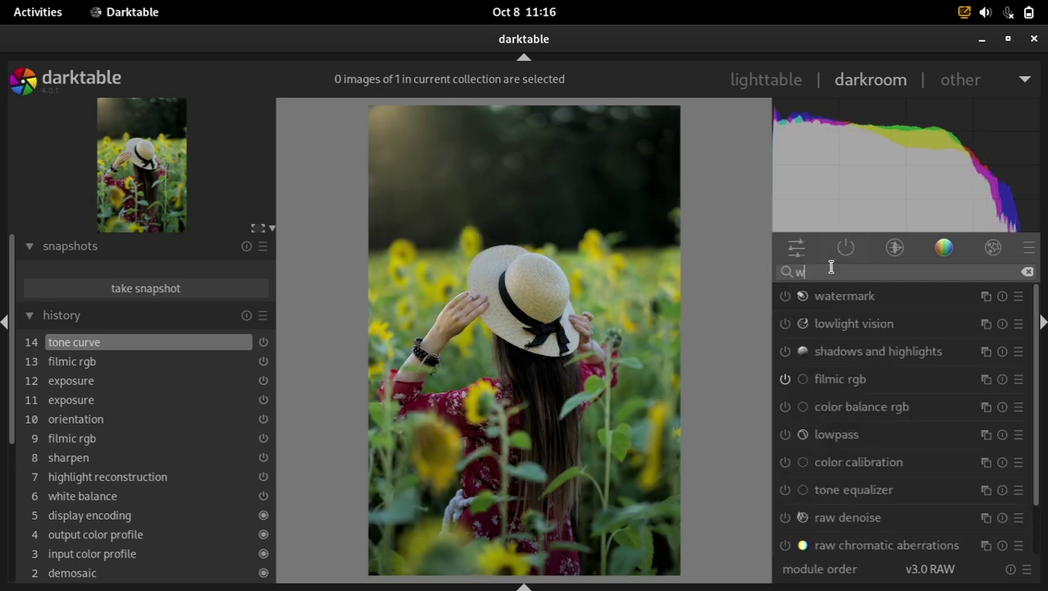
text(hite)
click(838, 324)
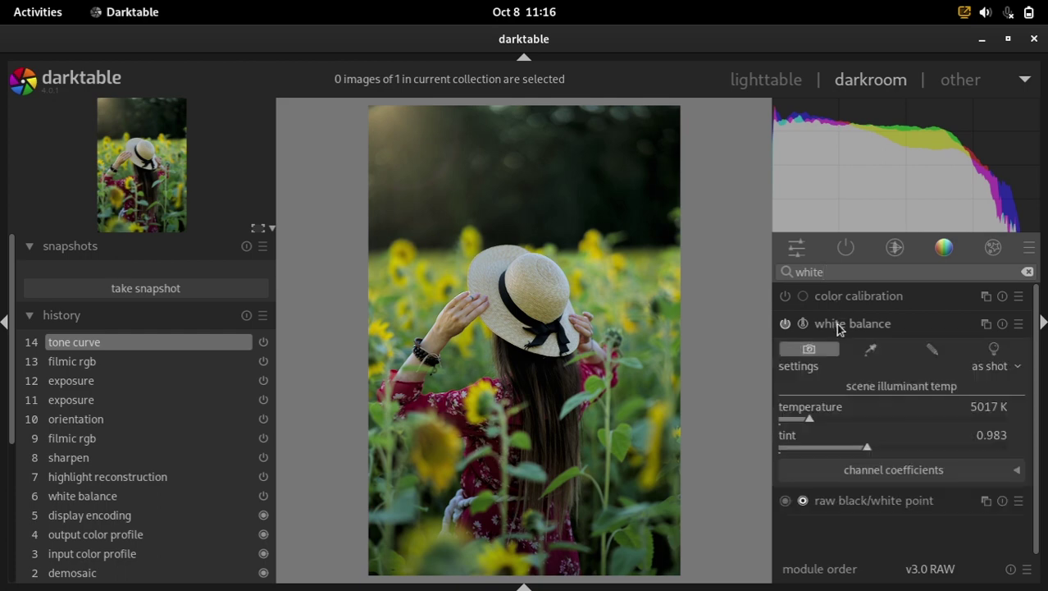
click(846, 420)
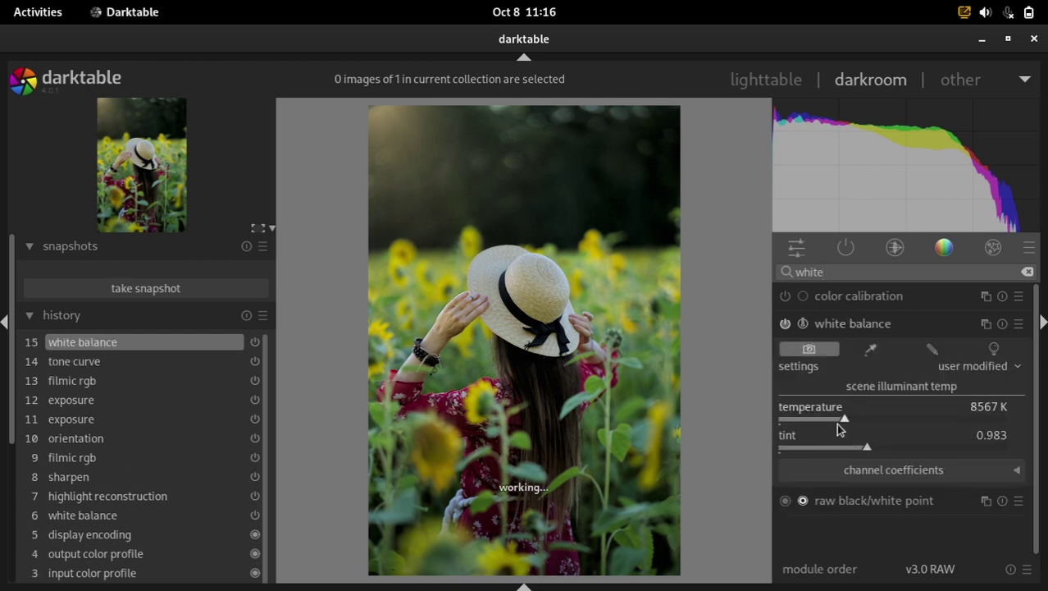
click(834, 420)
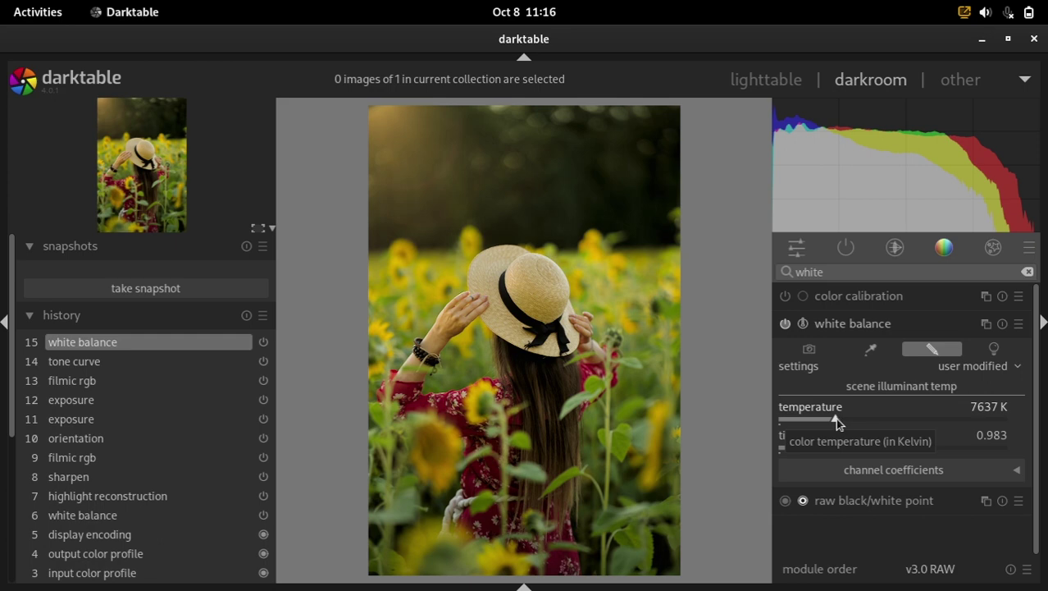
drag(835, 416, 832, 416)
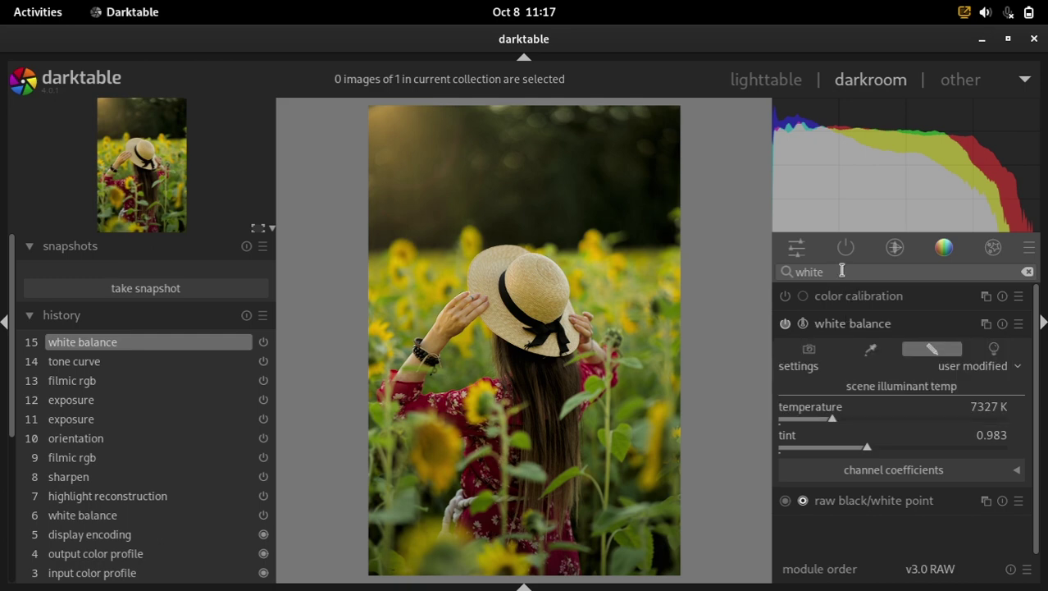
Find the color calibration module, enable it and expand its settings.
drag(867, 273, 776, 268)
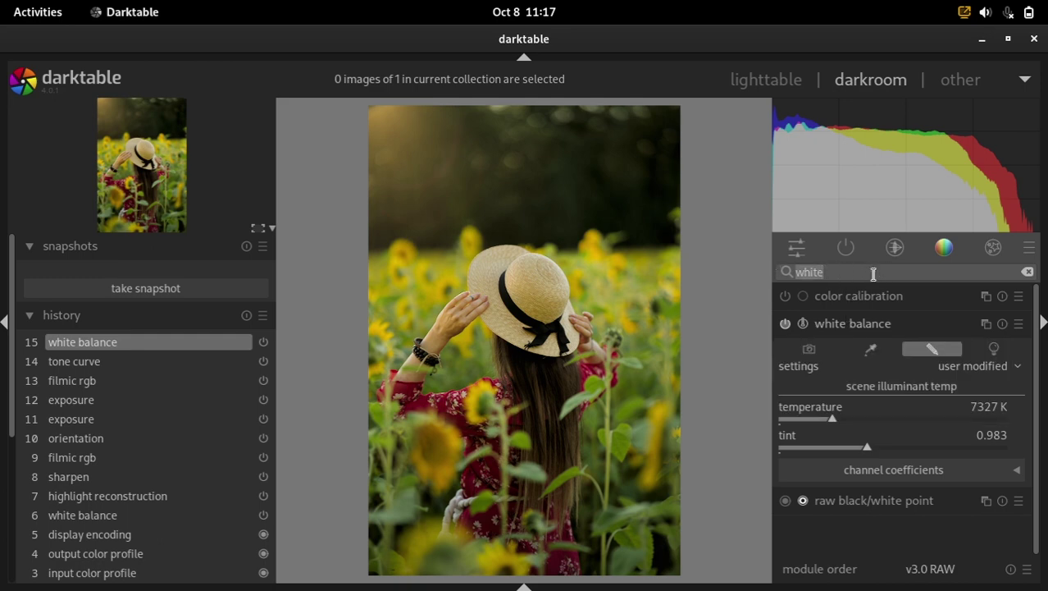
key(BackSpace)
text(col)
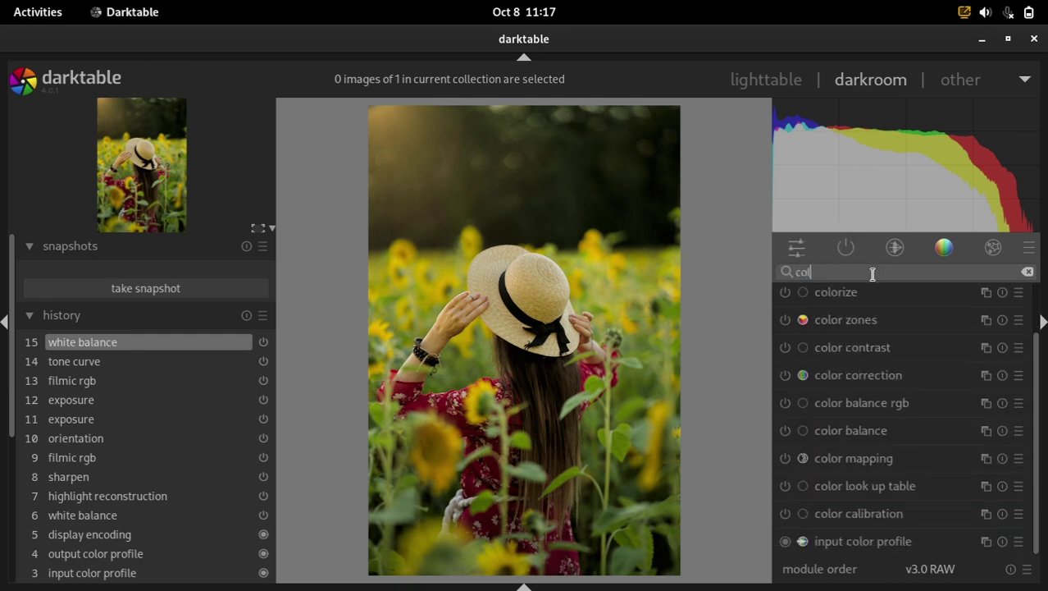
text(or ca)
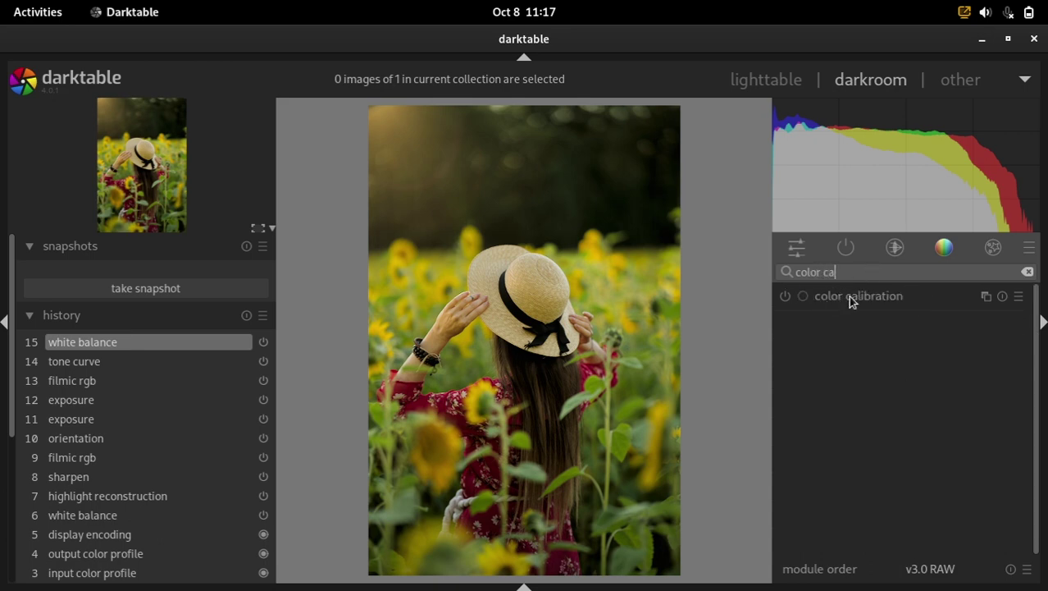
click(785, 295)
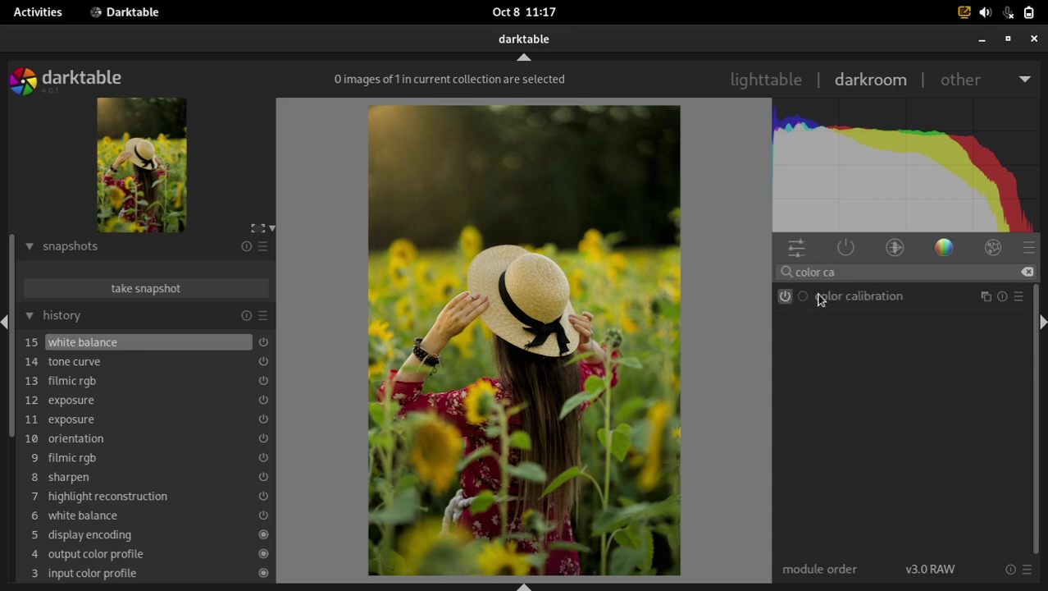
click(875, 297)
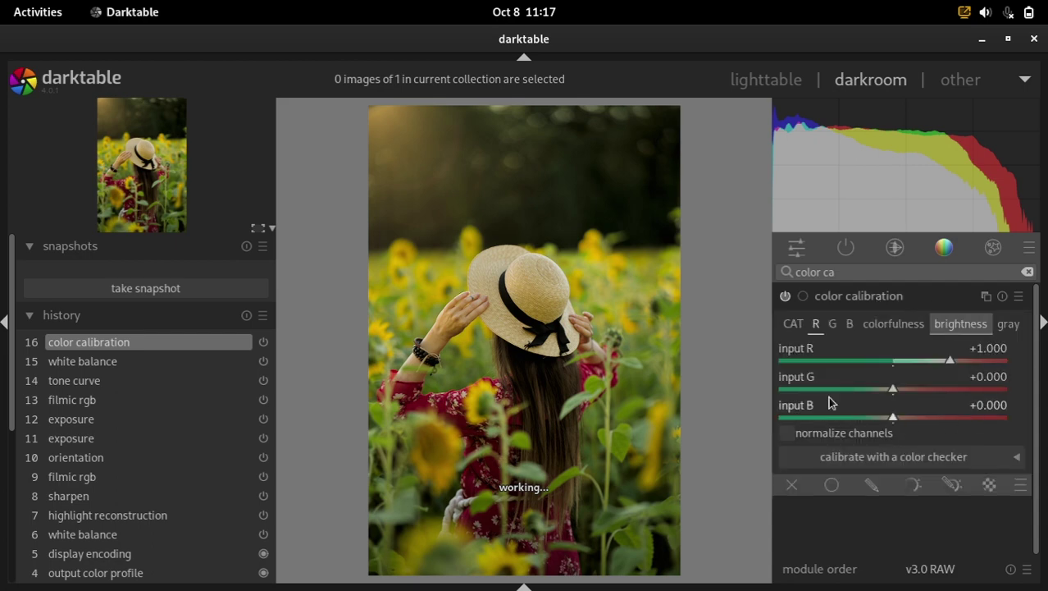
Set input G of color calibration's blue channel to about +0.966.
click(849, 325)
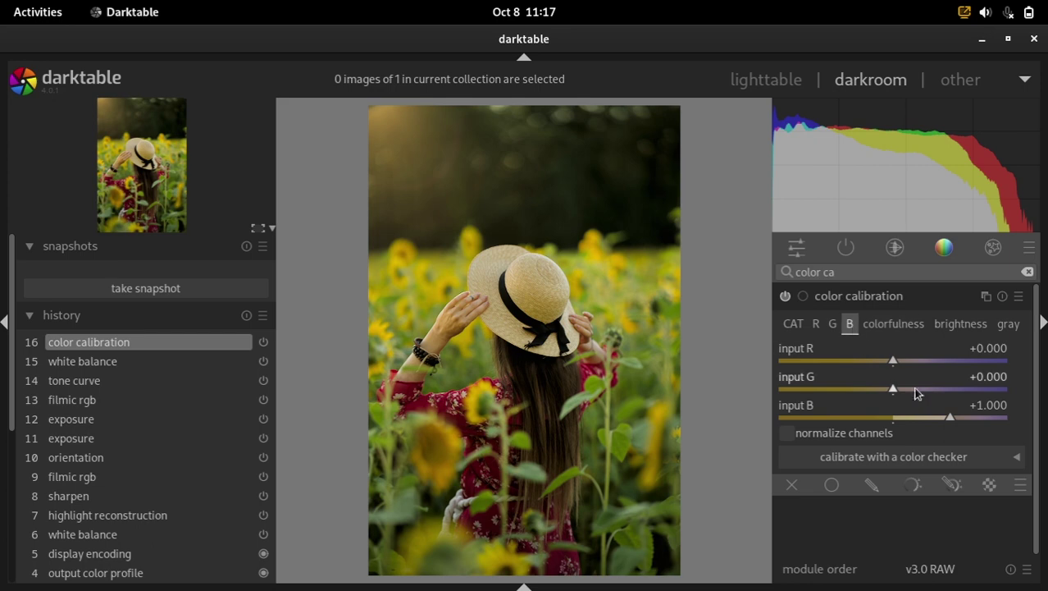
click(948, 391)
right_click(949, 393)
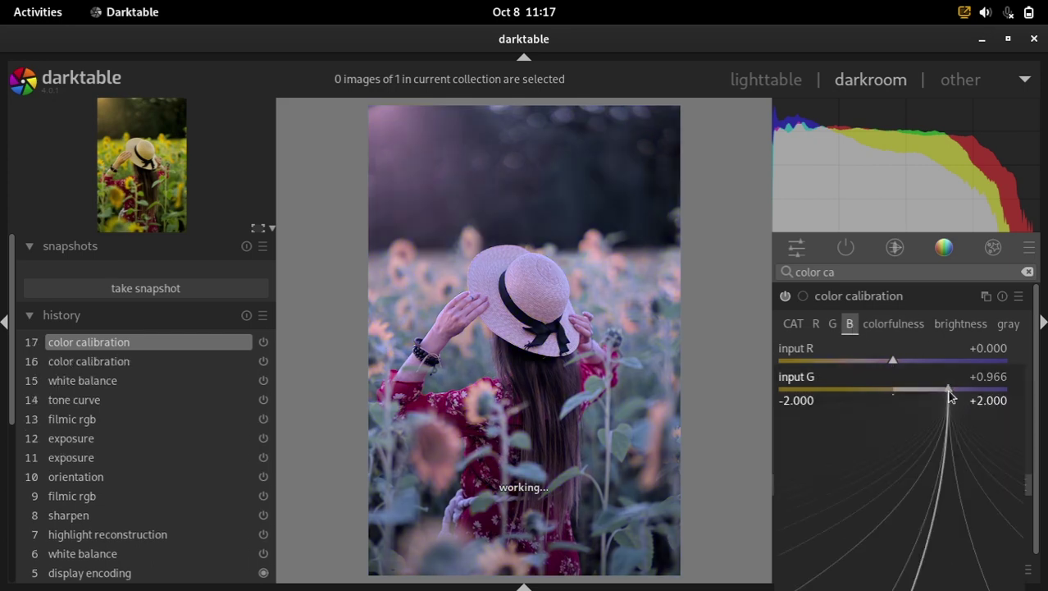
text(1)
key(Return)
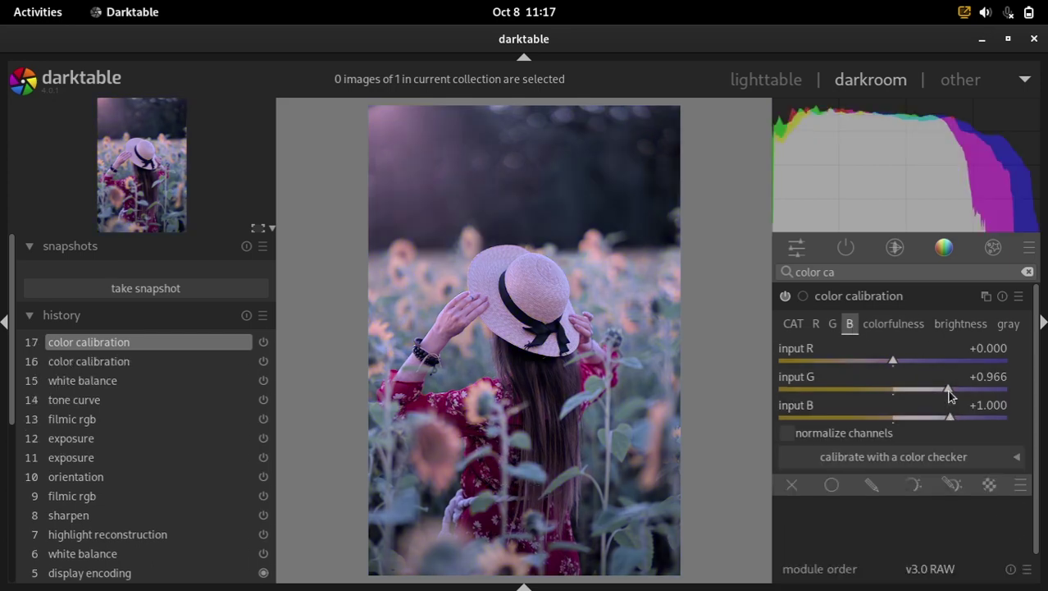
In color calibration's blue channel, set input R to about -0.725 and input G to +1.000.
click(862, 360)
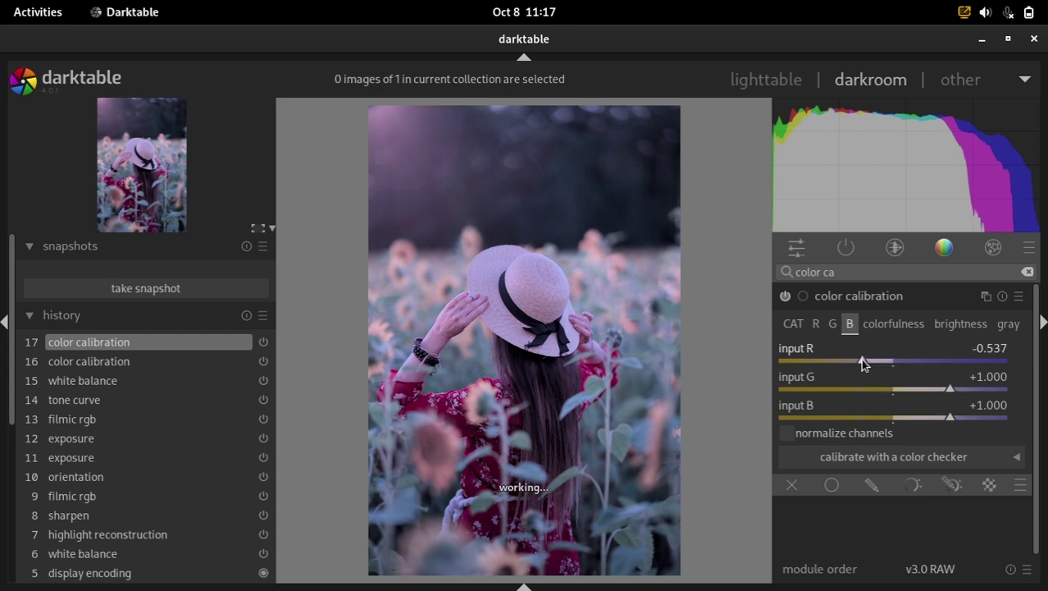
drag(860, 360, 851, 357)
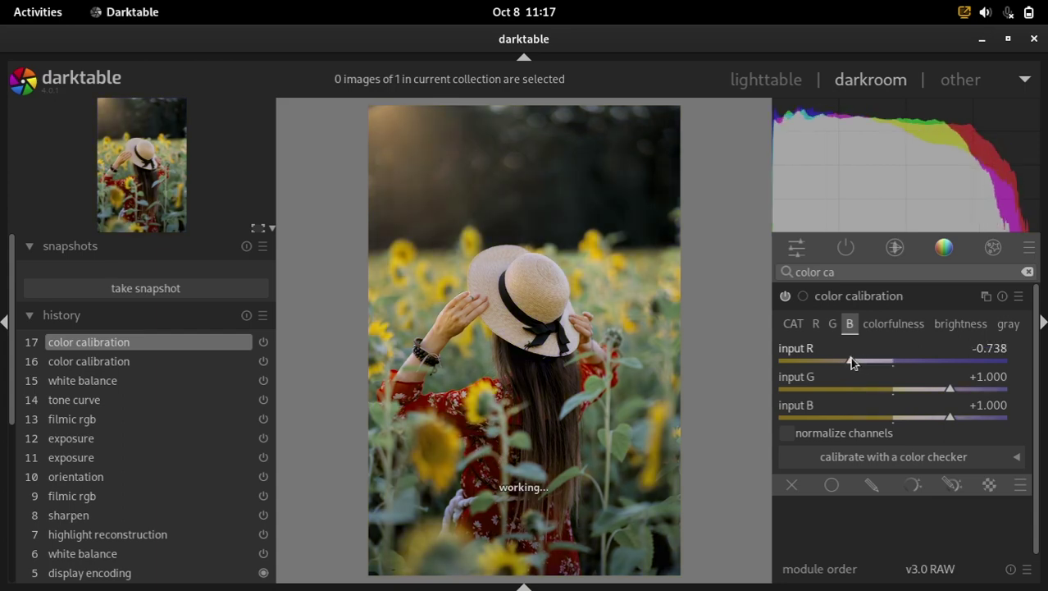
click(853, 359)
click(848, 361)
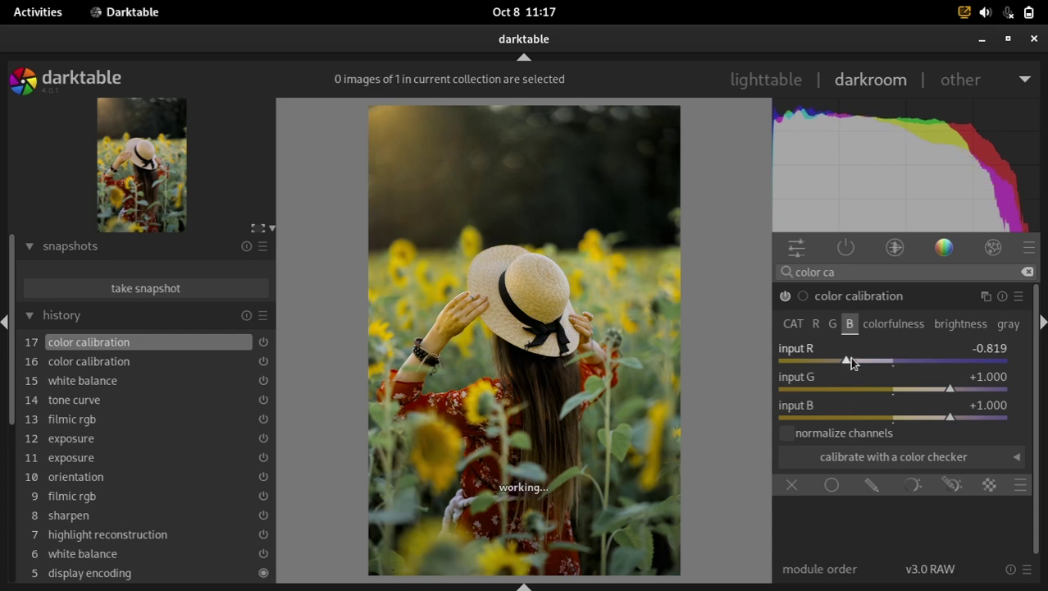
click(851, 359)
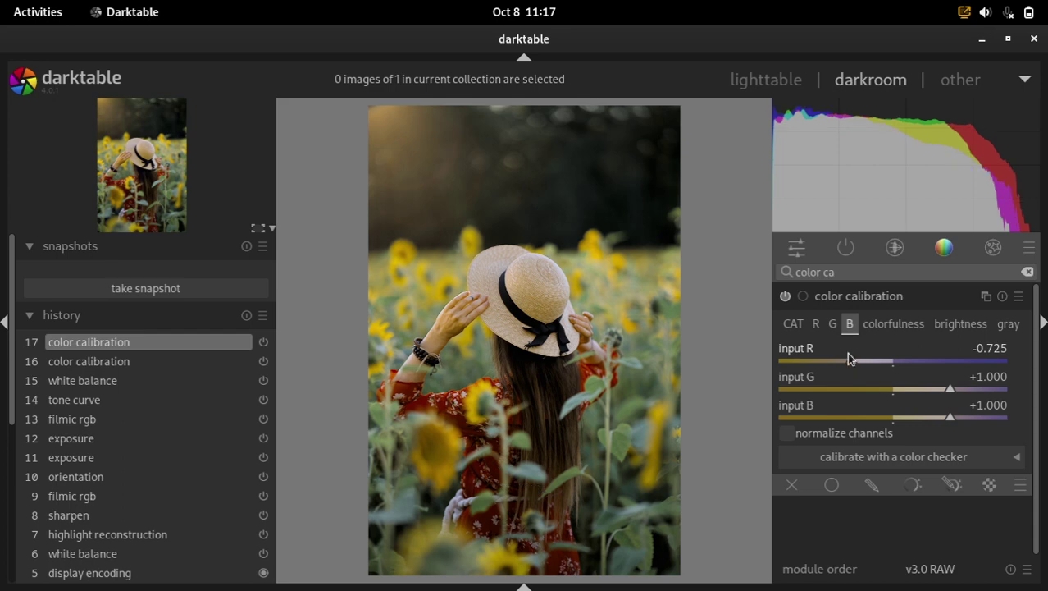
In color calibration's green channel, set input R to about -0.121 and input B to about +0.201.
click(834, 327)
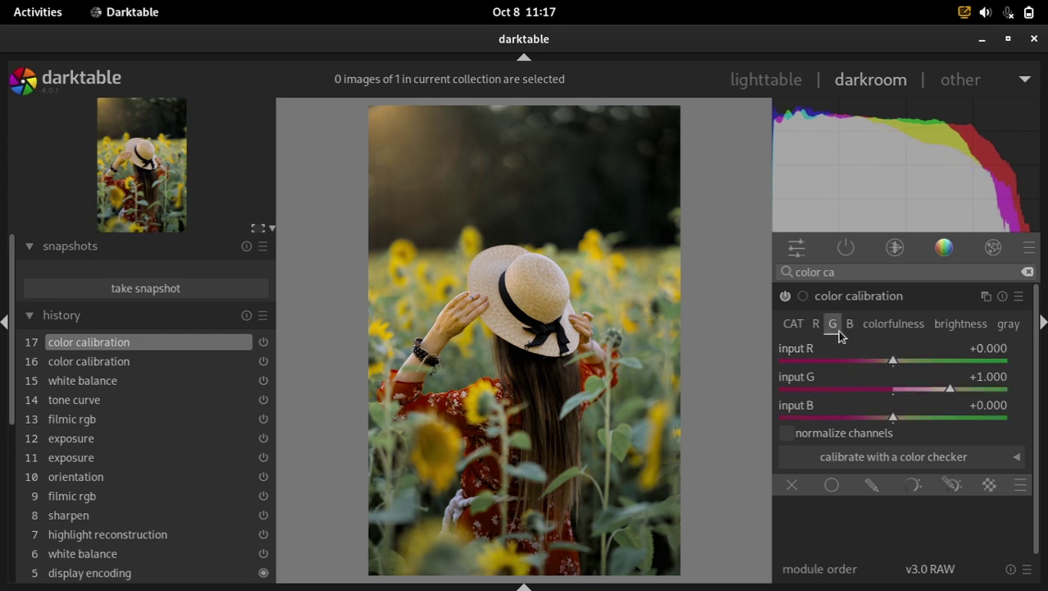
click(902, 417)
click(909, 418)
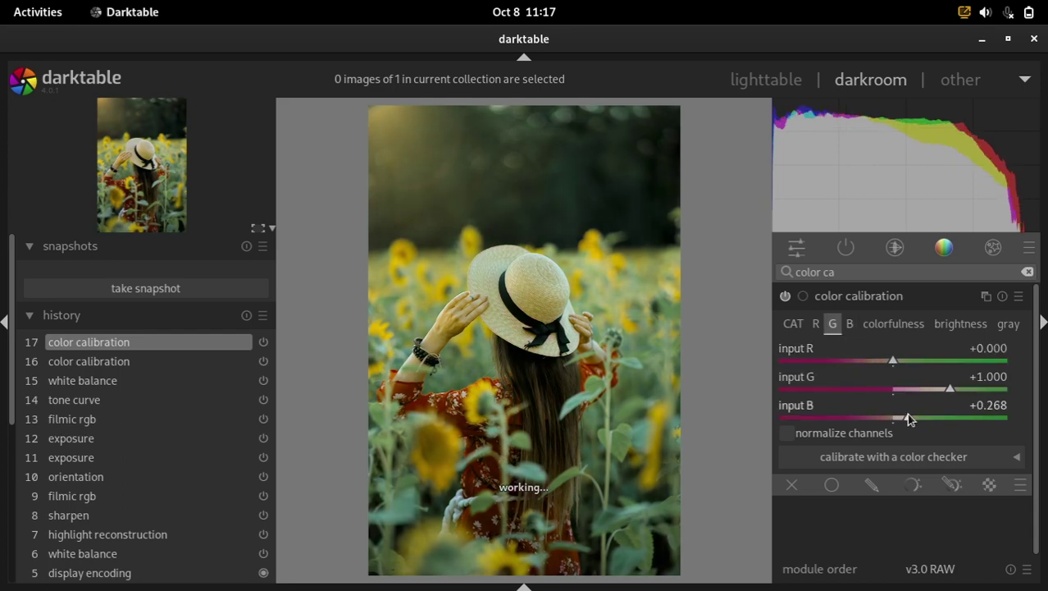
click(882, 359)
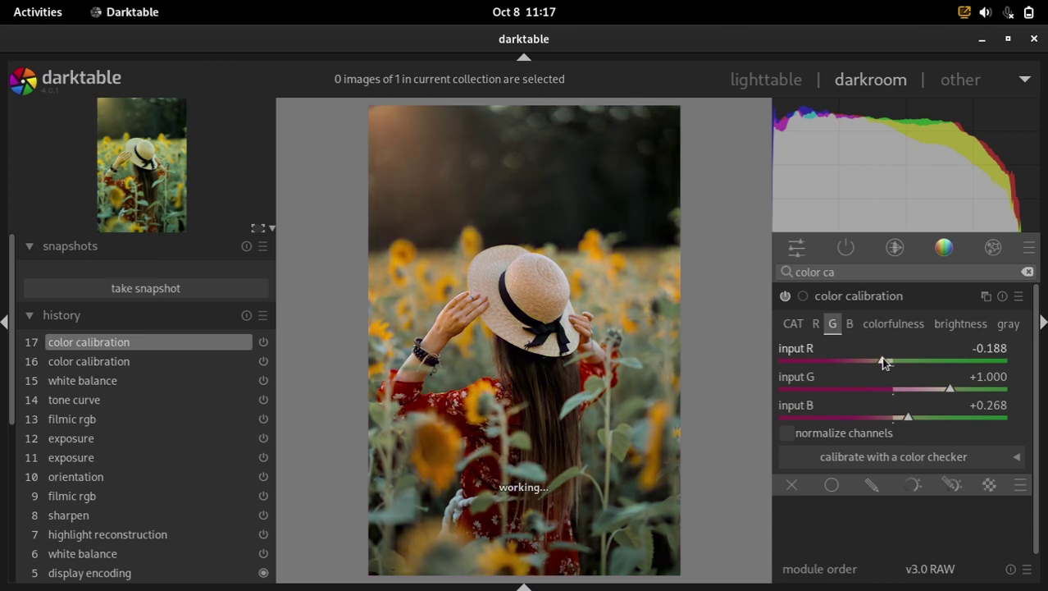
drag(912, 417, 908, 422)
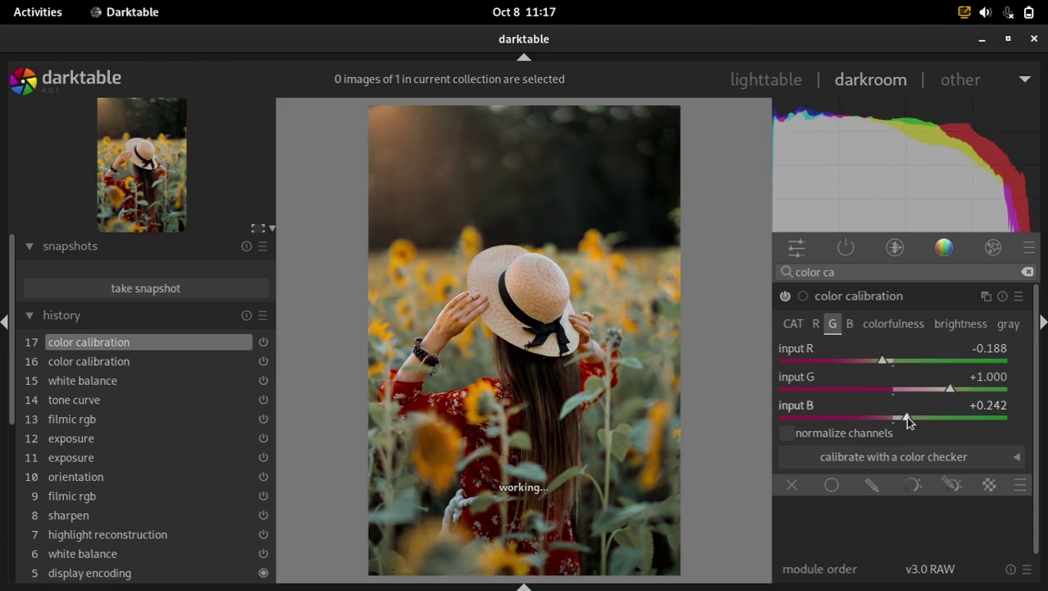
click(879, 361)
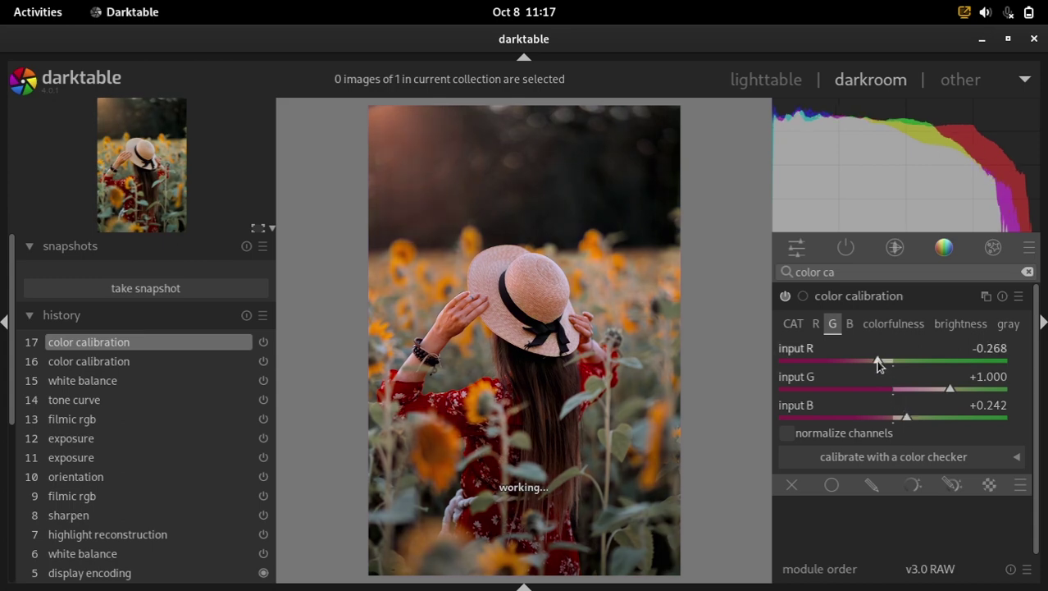
click(883, 361)
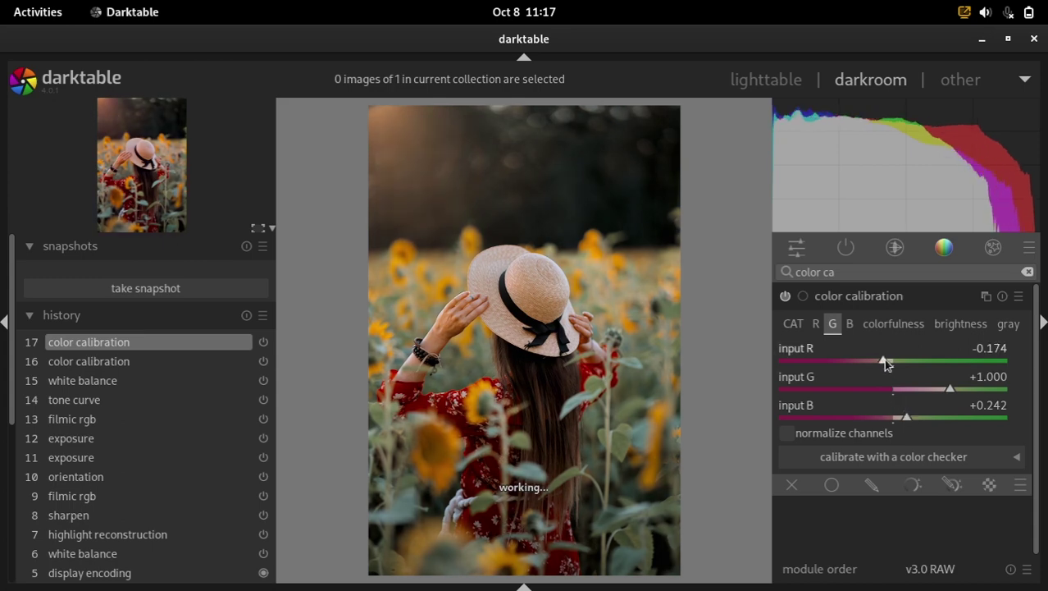
click(905, 418)
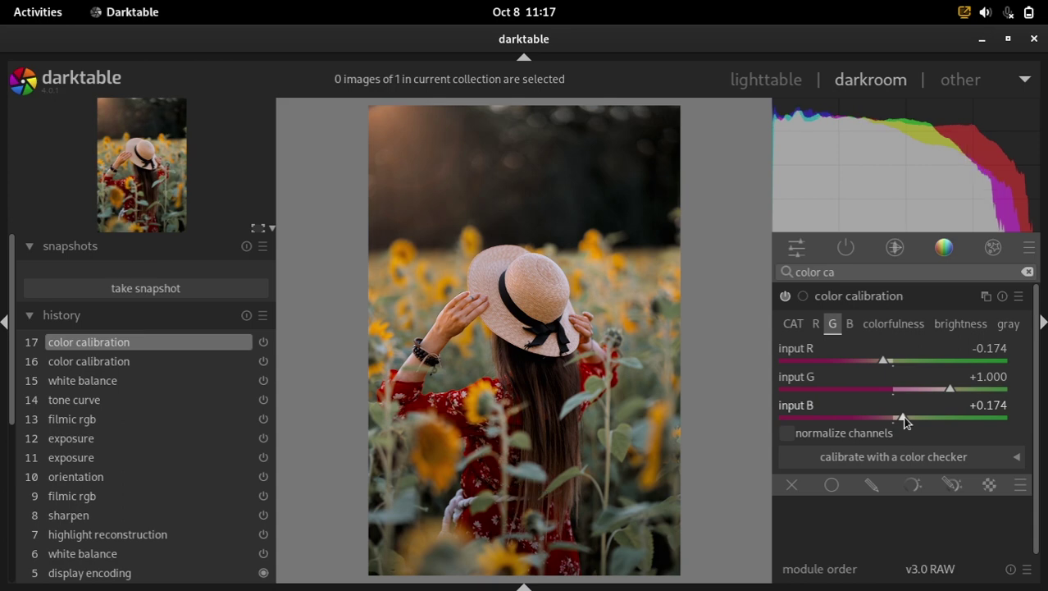
click(906, 418)
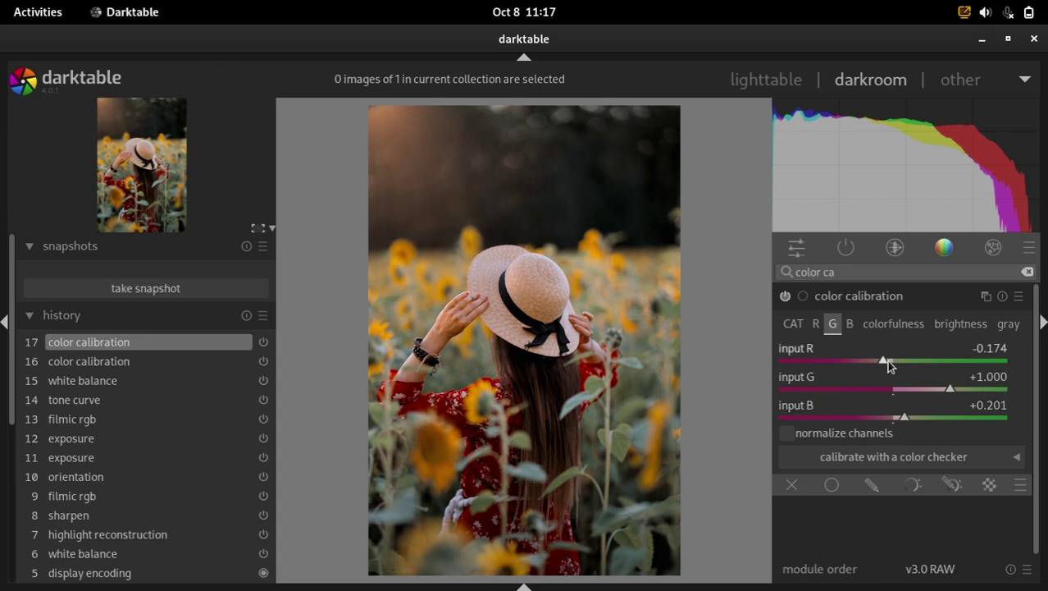
click(888, 360)
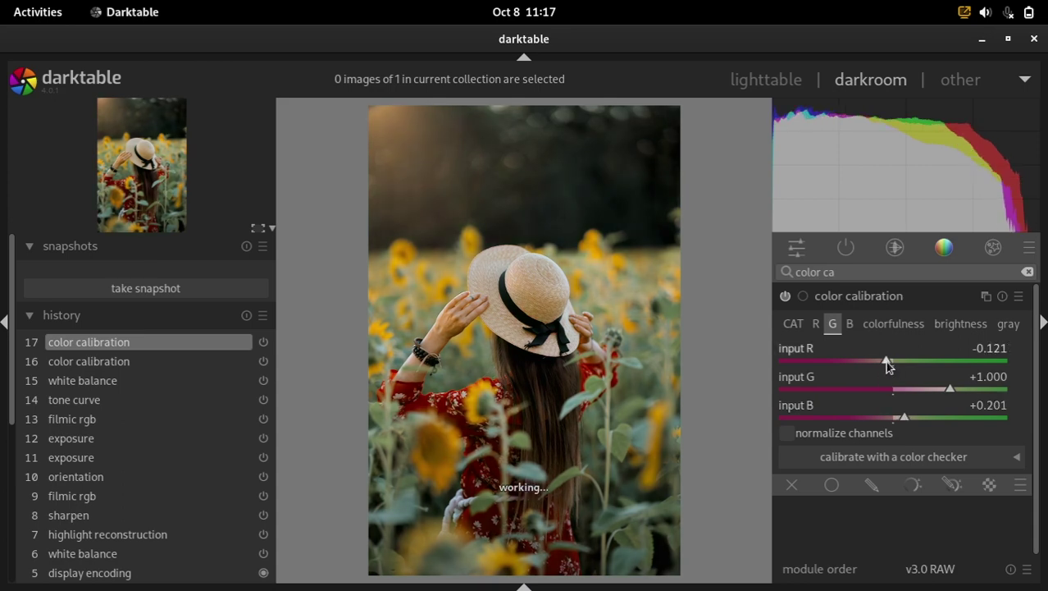
In color calibration's red channel, set input G to about -0.094 and input B to about +0.148, and collapse the module.
click(816, 325)
click(897, 389)
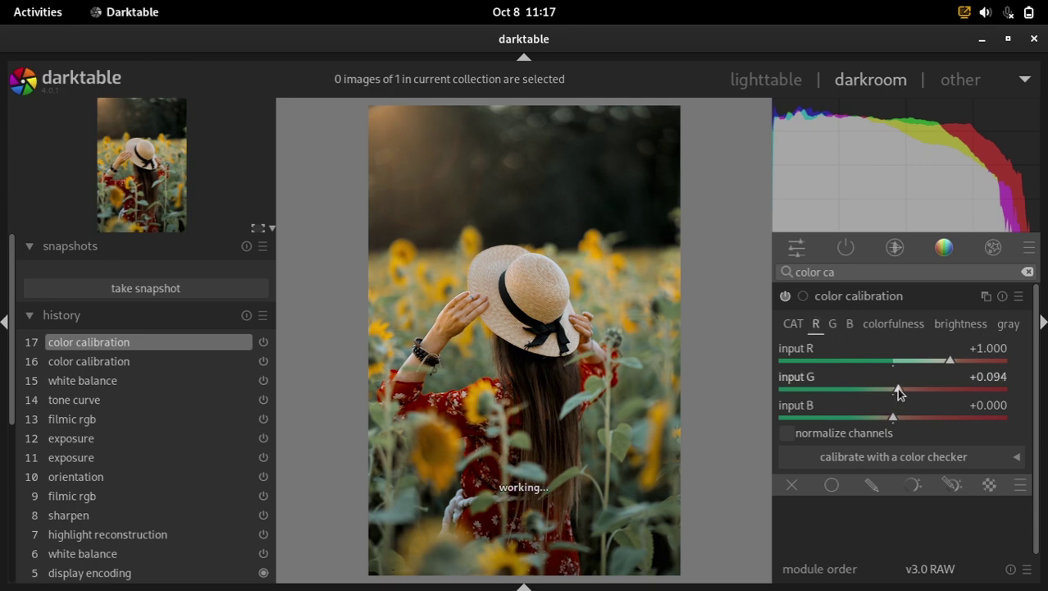
click(892, 389)
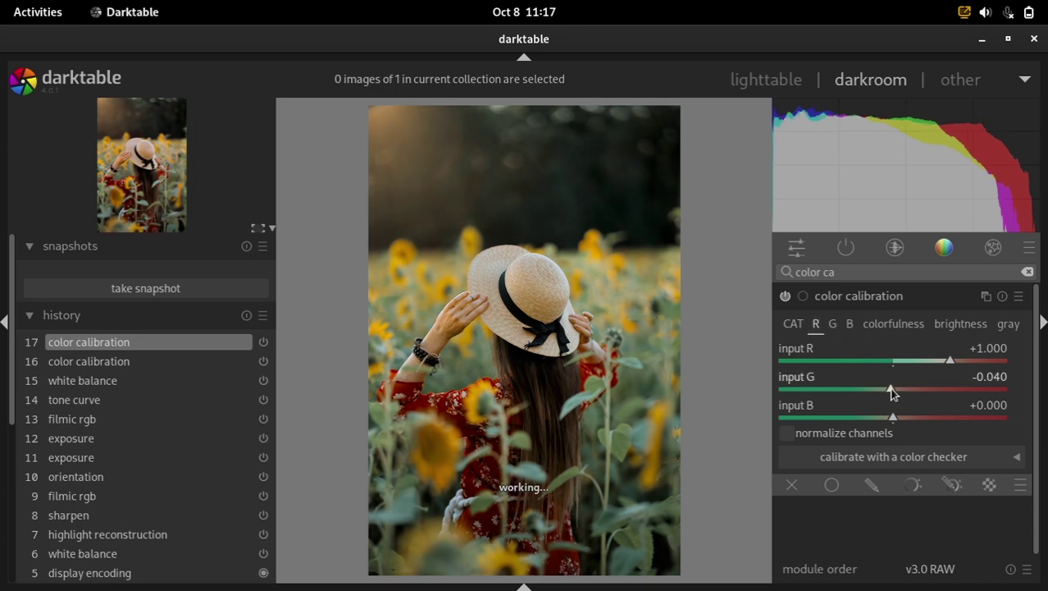
click(888, 389)
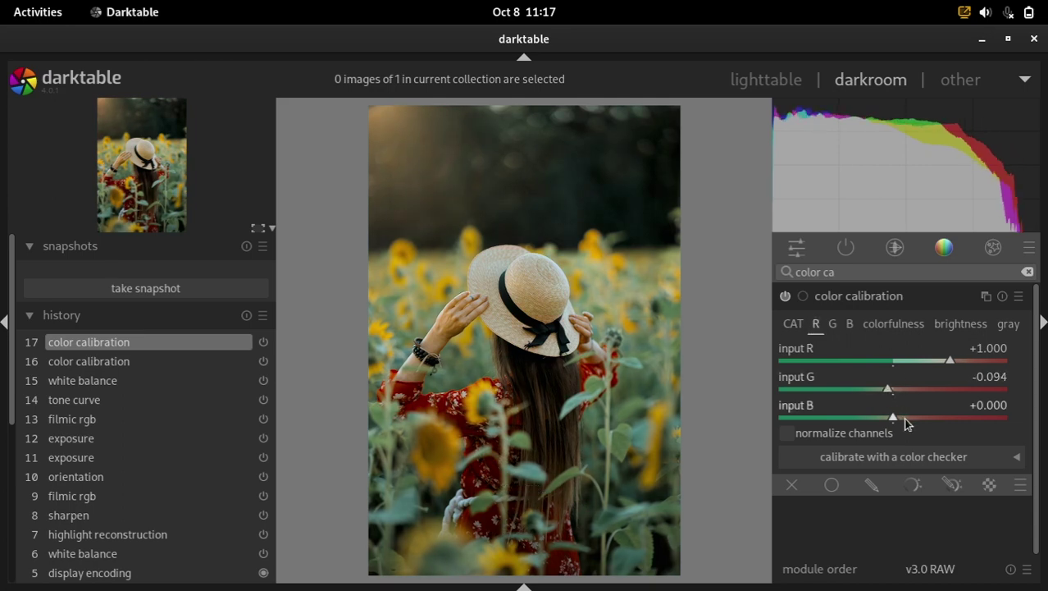
click(906, 418)
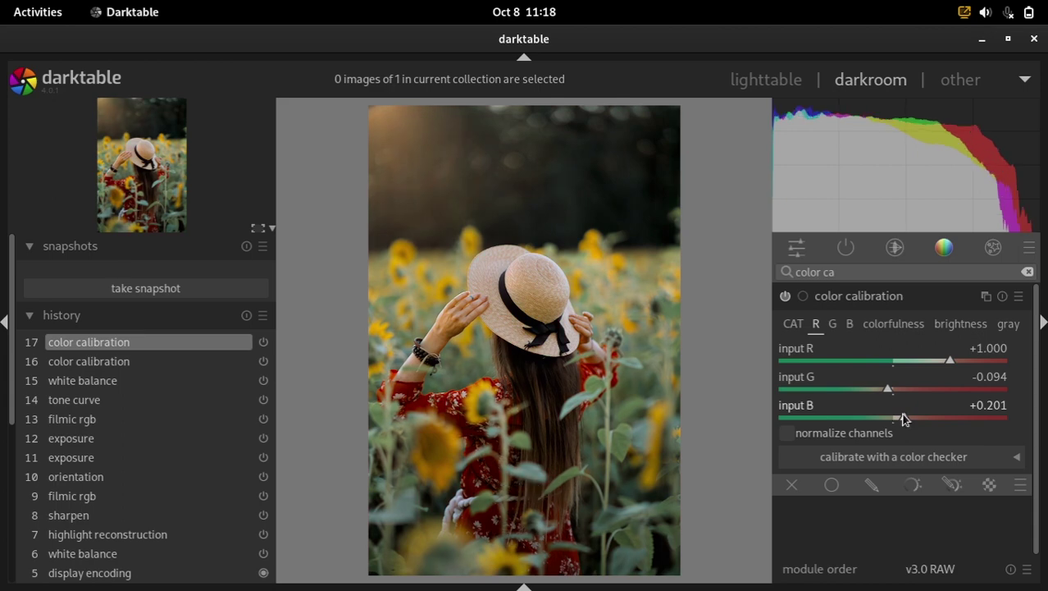
drag(905, 416, 902, 417)
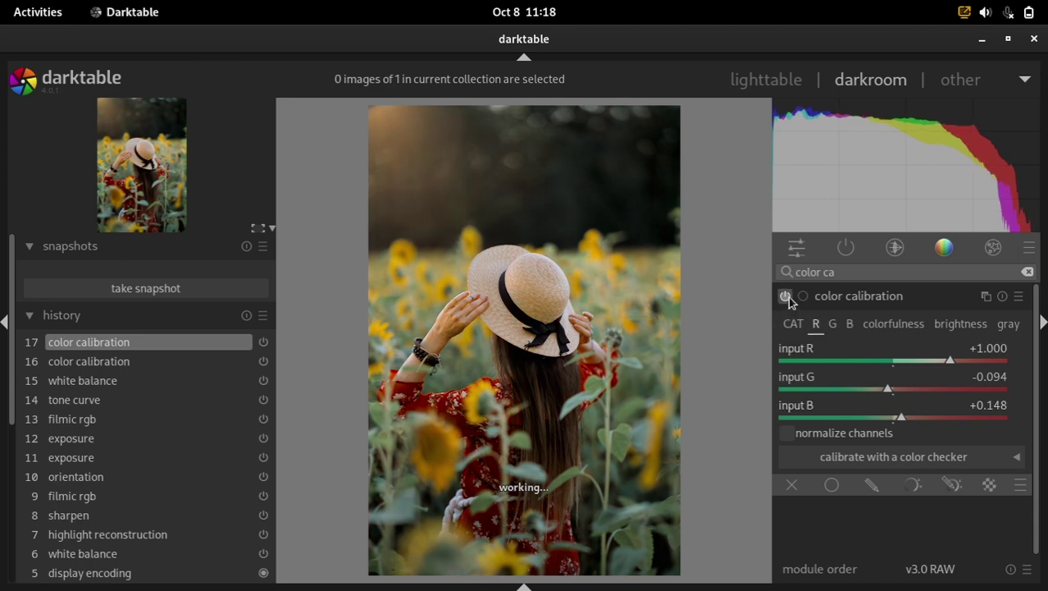
click(849, 297)
Find the local contrast module, expand its settings and enable it.
drag(856, 272, 789, 271)
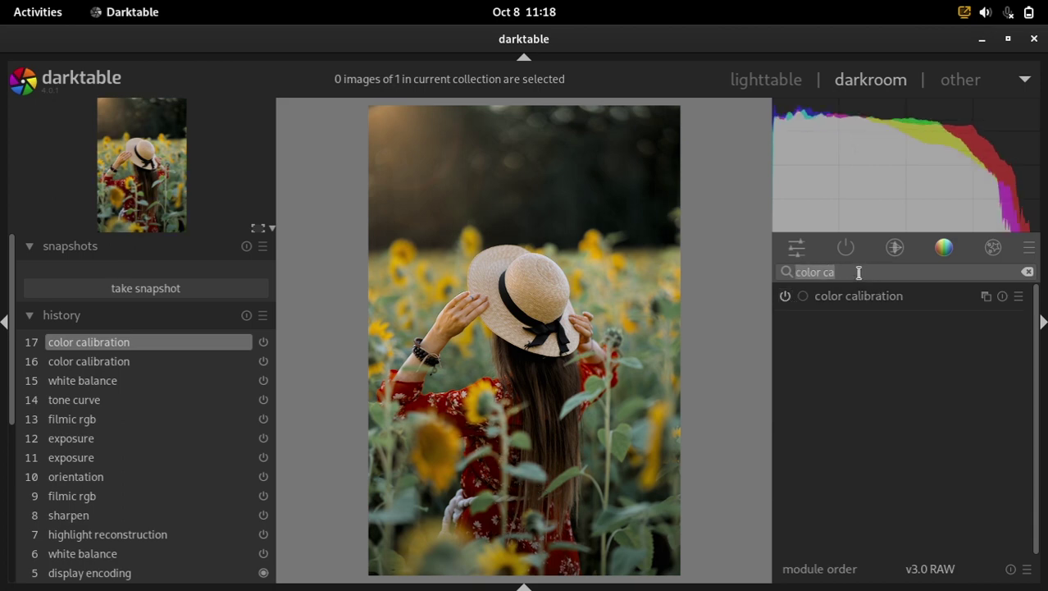
text(loc)
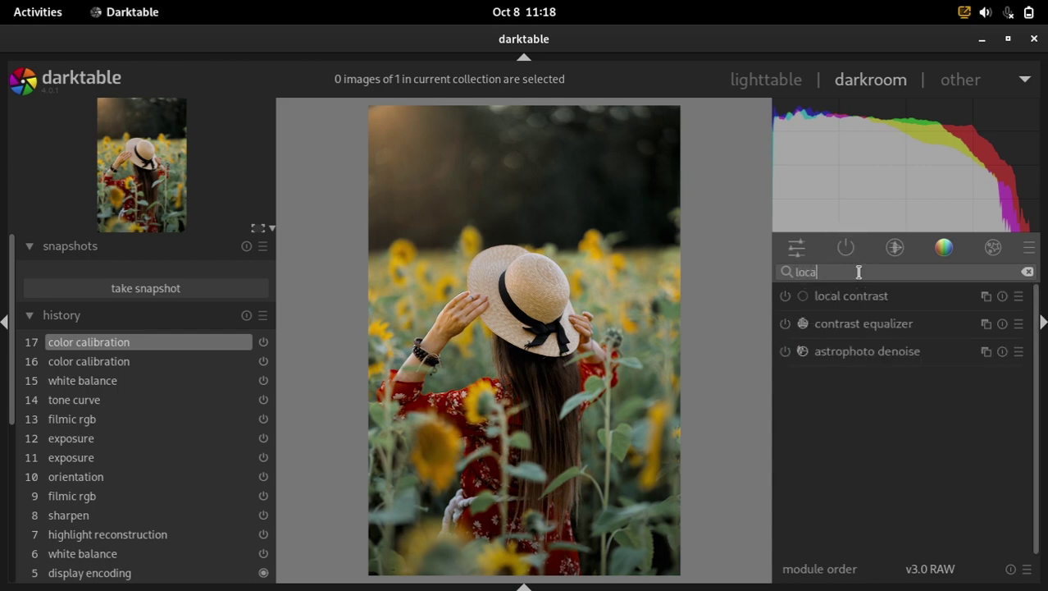
click(827, 301)
click(785, 297)
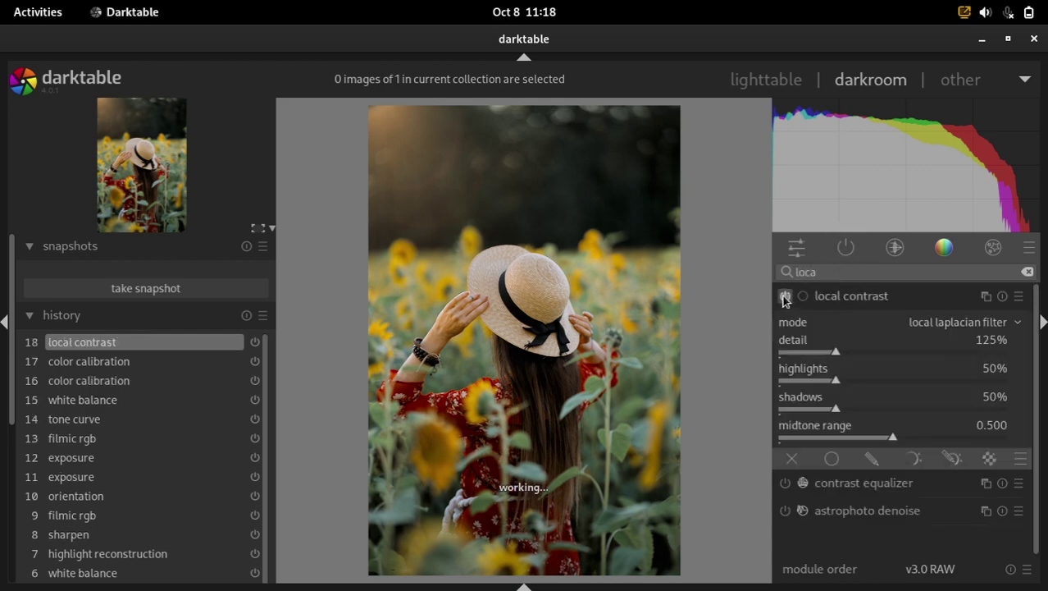
Set the detail of local contrast to 135%.
click(838, 351)
right_click(838, 349)
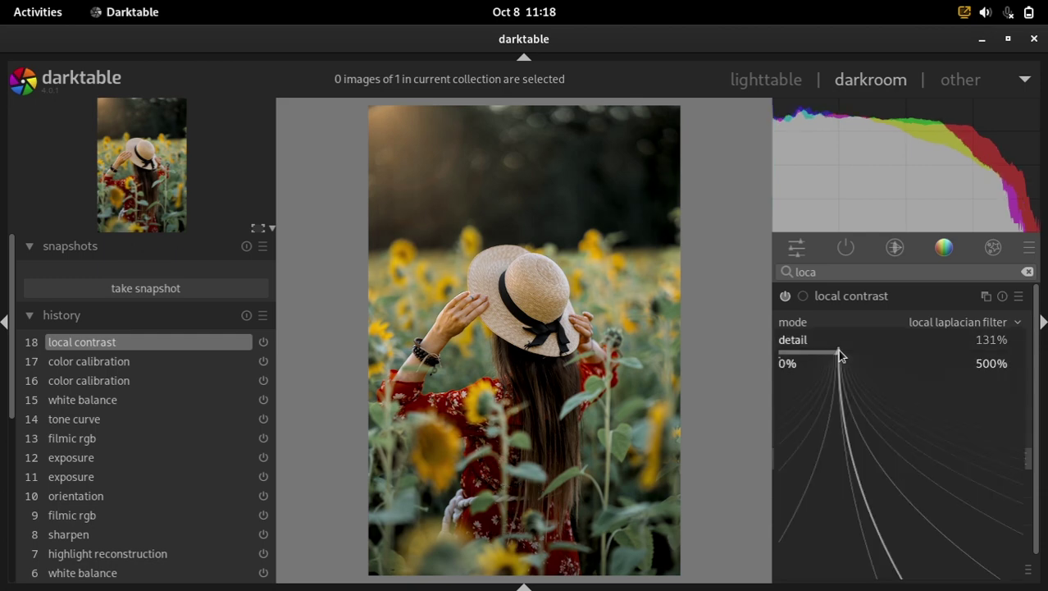
text(135)
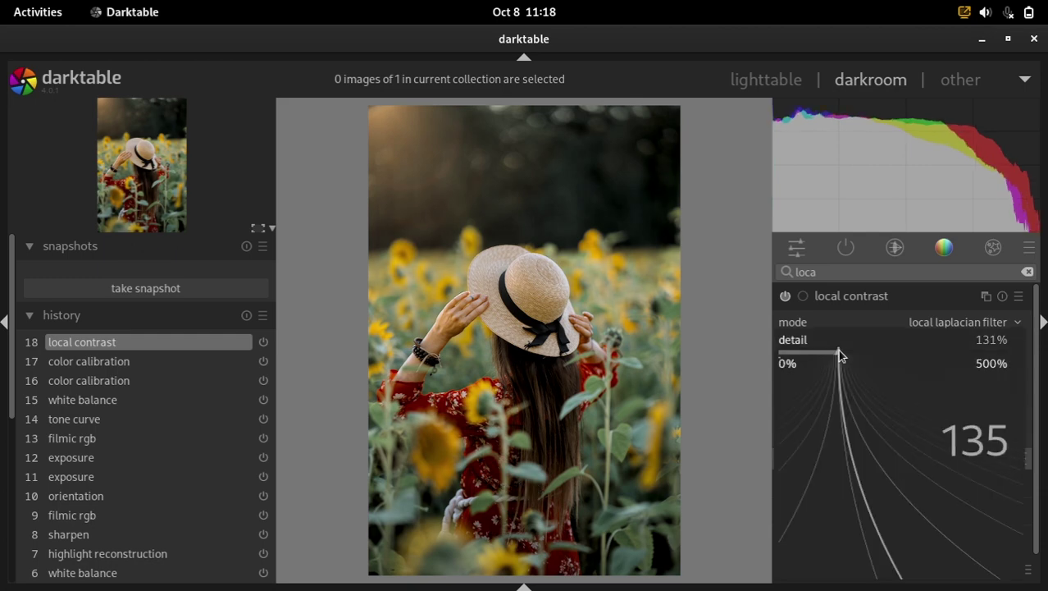
key(Return)
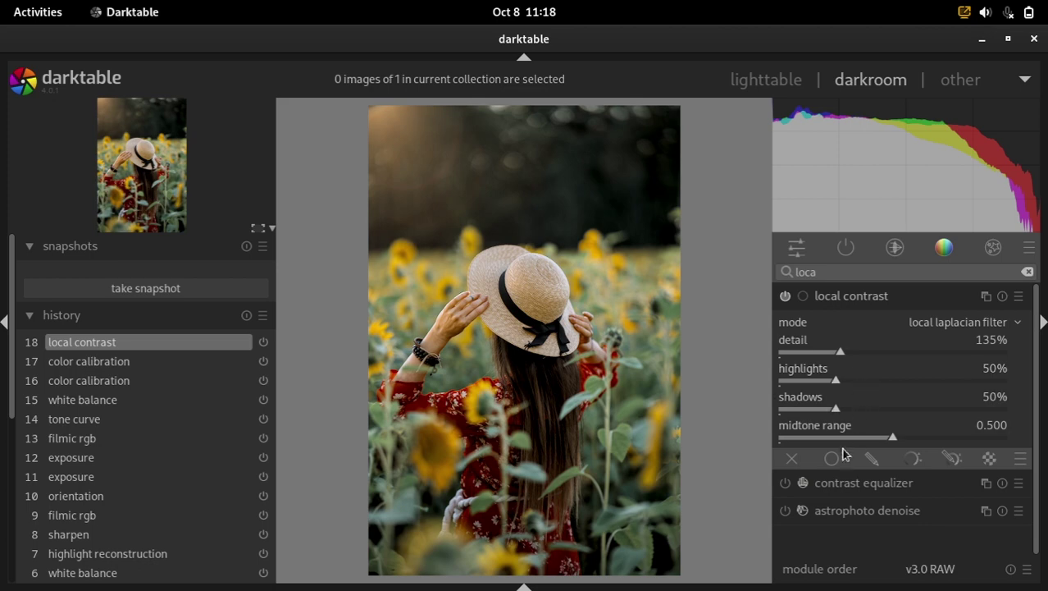
Blend local contrast uniformly in lighten mode, collapse the module and compare the image without it.
click(831, 458)
click(958, 486)
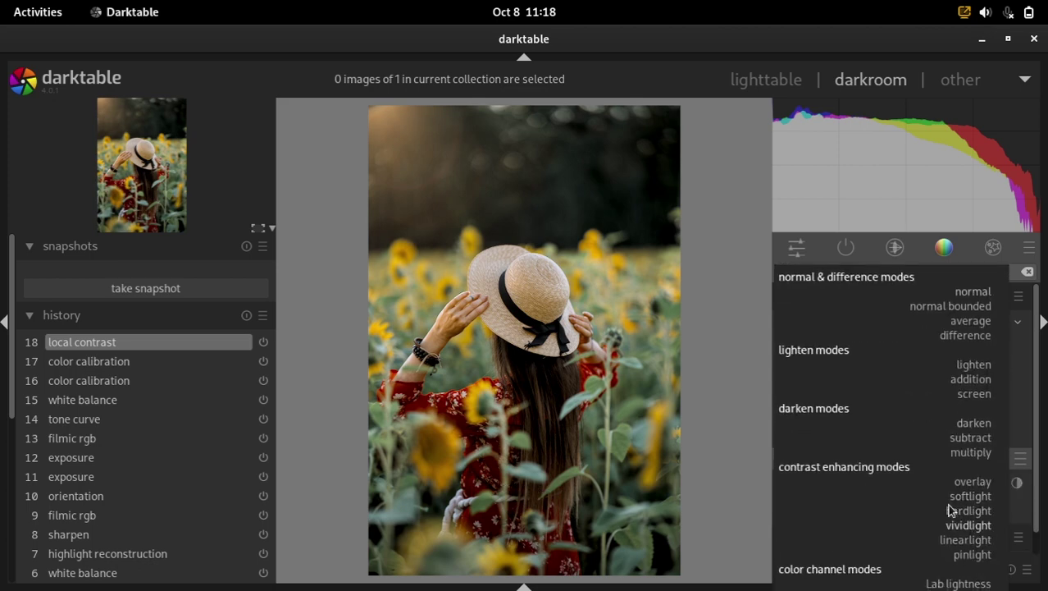
click(975, 358)
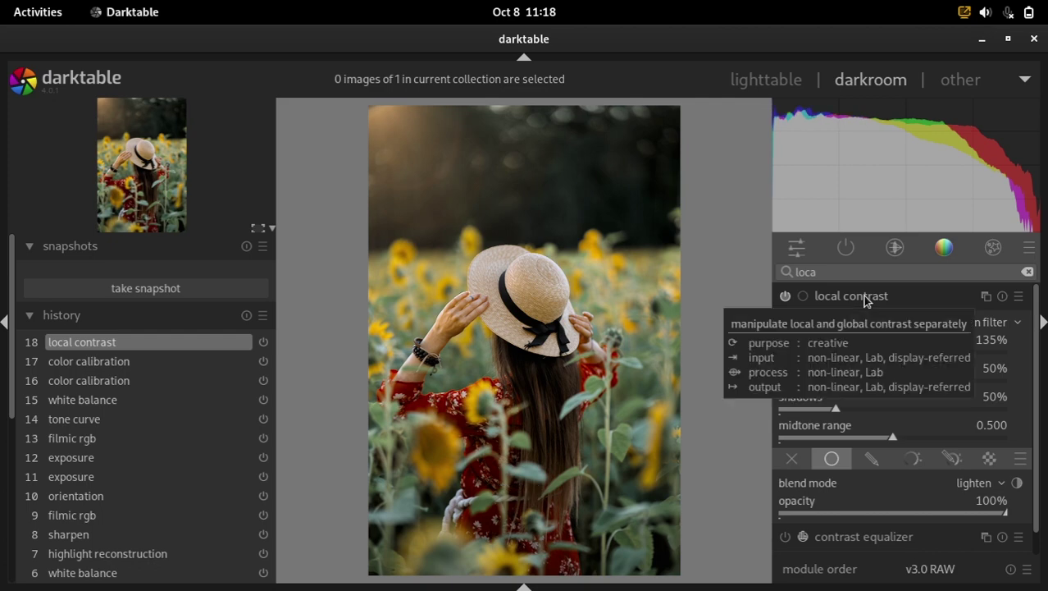
click(786, 297)
click(786, 297)
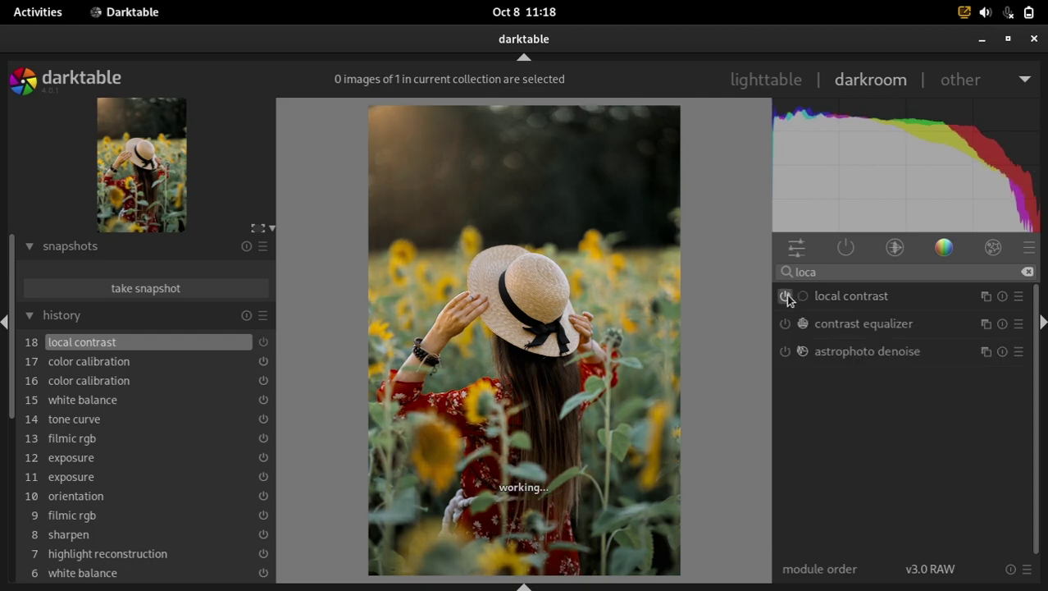
Add a new local contrast instance in bilateral grid mode with detail at about 166% and coarseness at about 23.
click(986, 297)
click(943, 315)
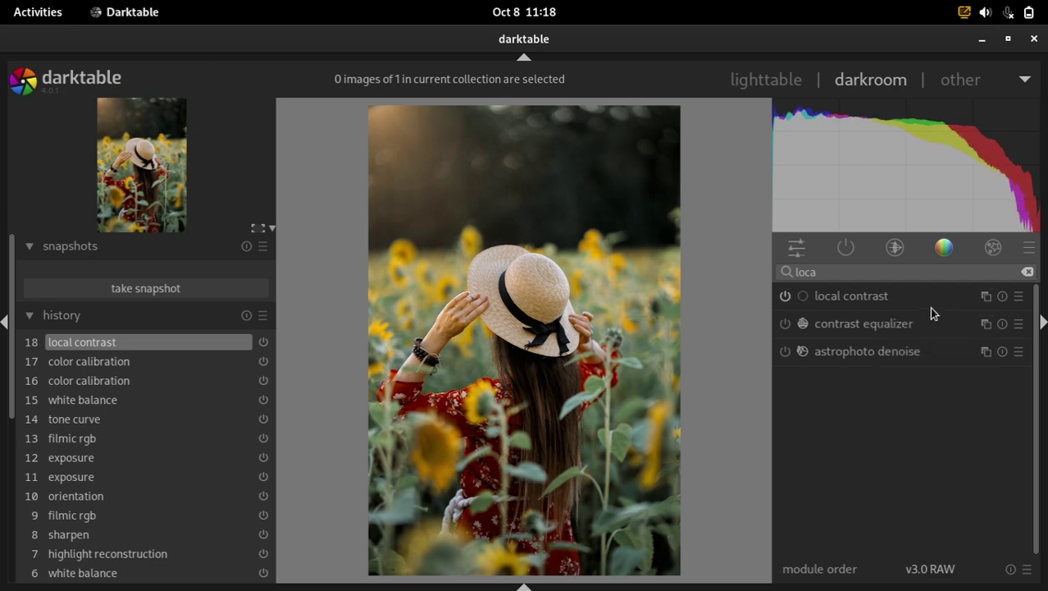
click(939, 324)
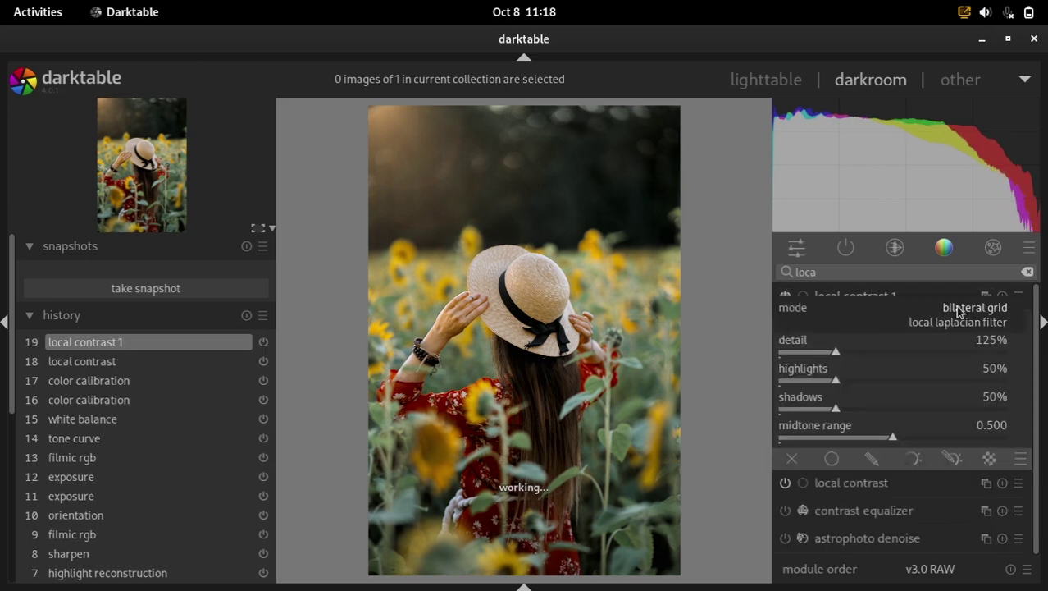
click(872, 367)
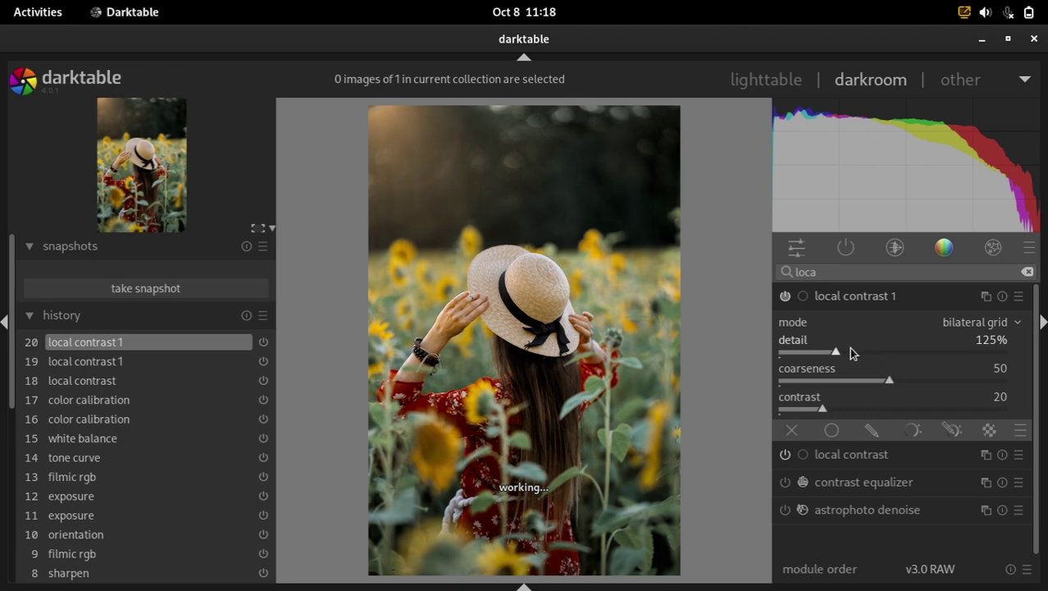
drag(859, 351, 856, 354)
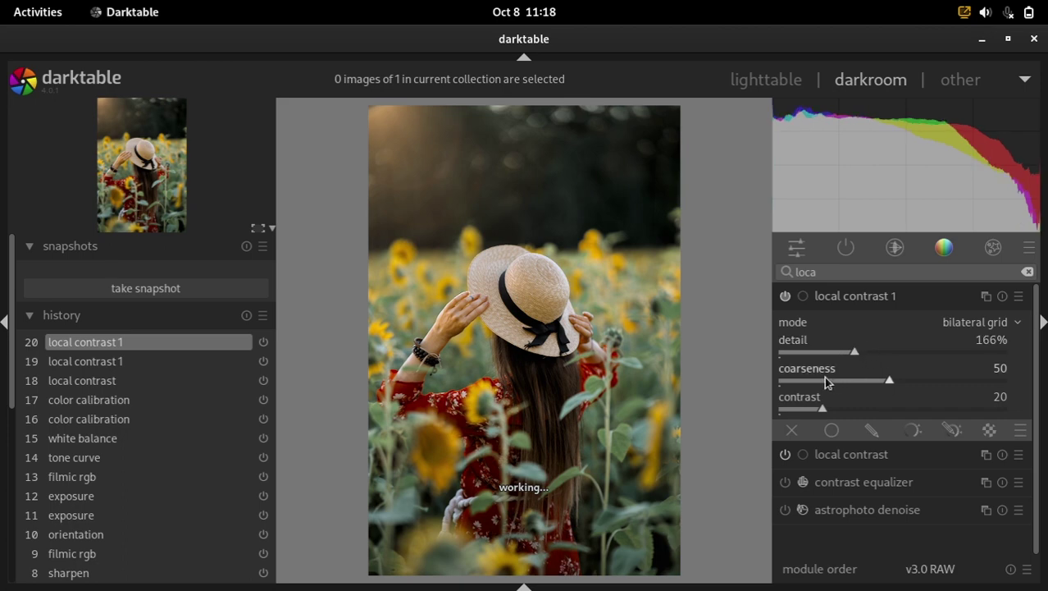
click(827, 382)
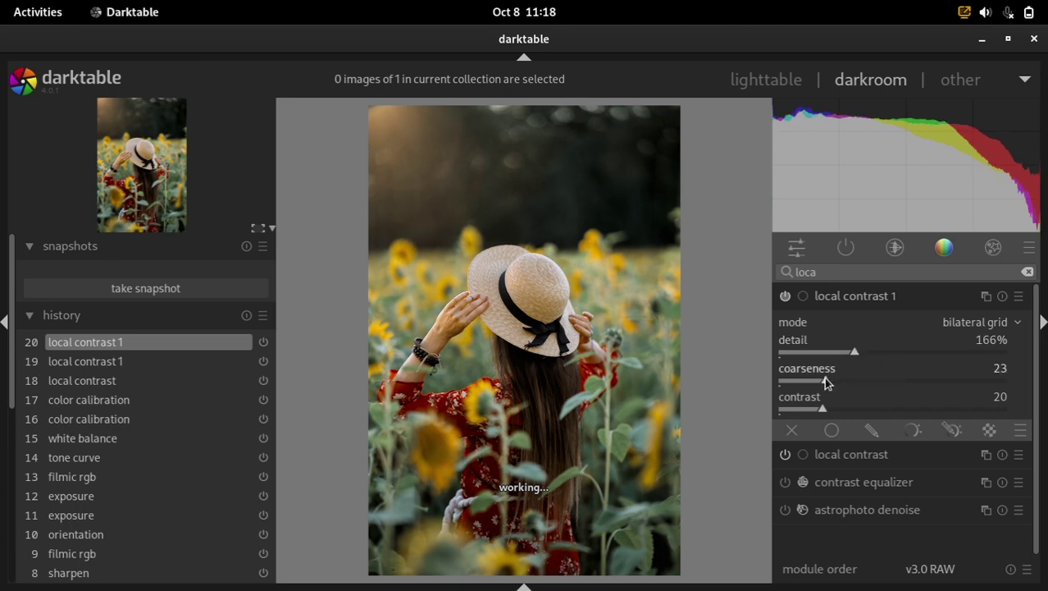
Blend the second local contrast instance uniformly in lighten mode and collapse it.
click(831, 429)
click(983, 460)
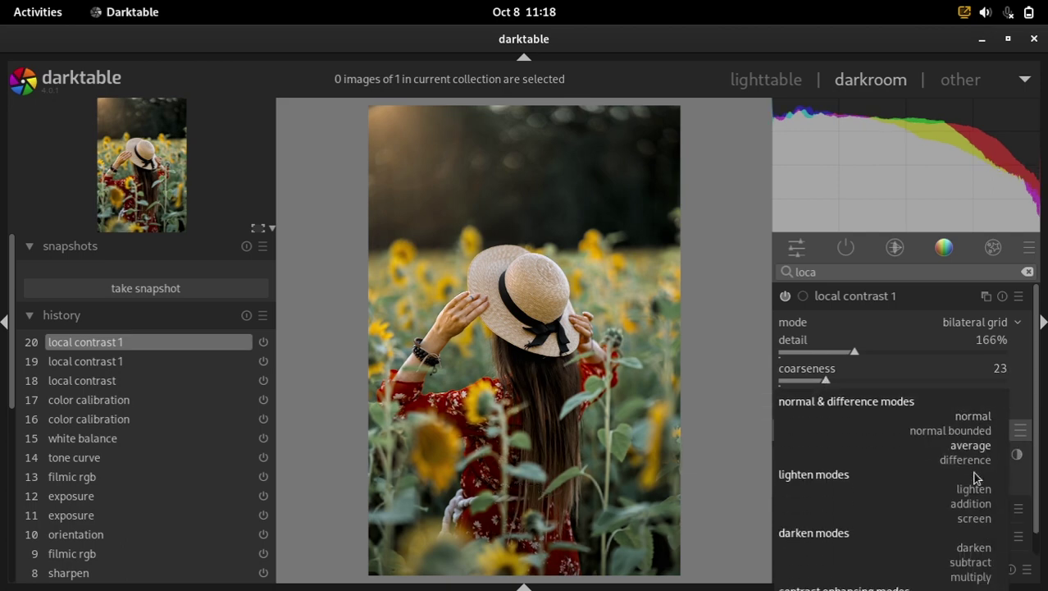
click(974, 421)
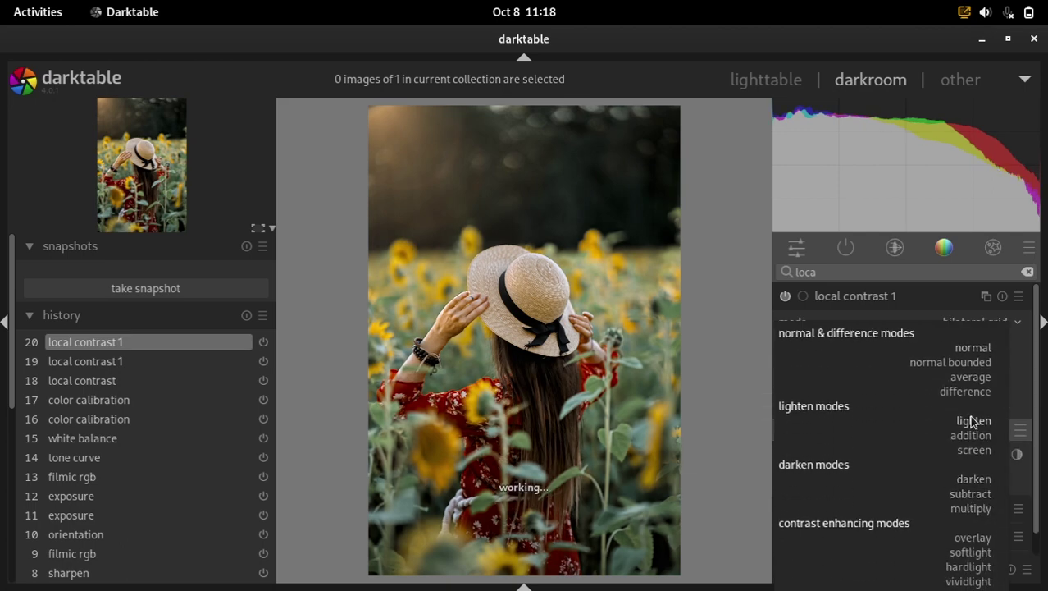
click(857, 296)
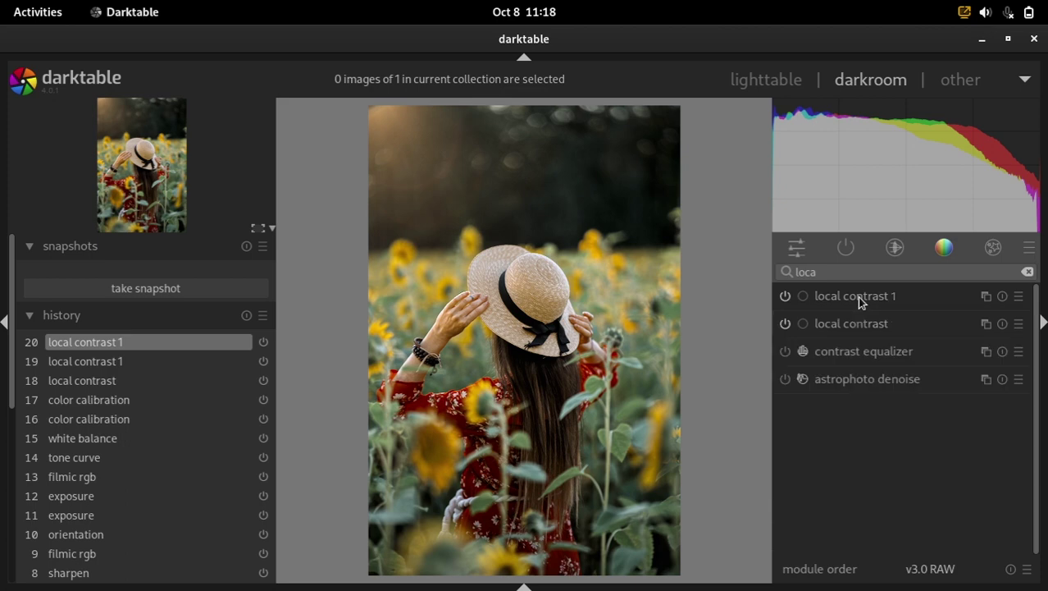
Compare the image without the second local contrast instance, reduce its blend opacity to 73% and collapse it.
click(785, 296)
click(785, 297)
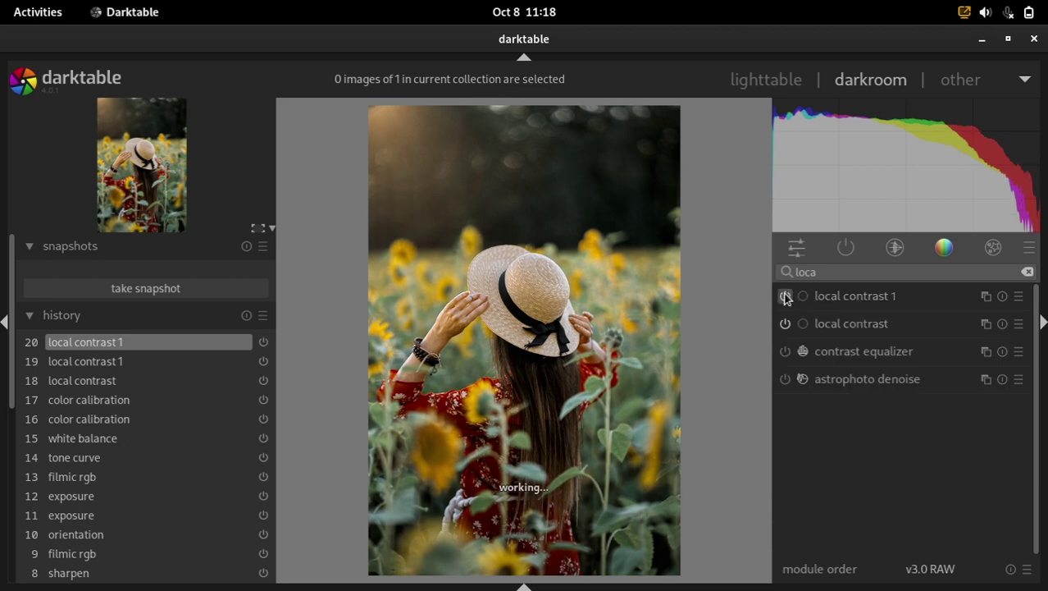
click(849, 293)
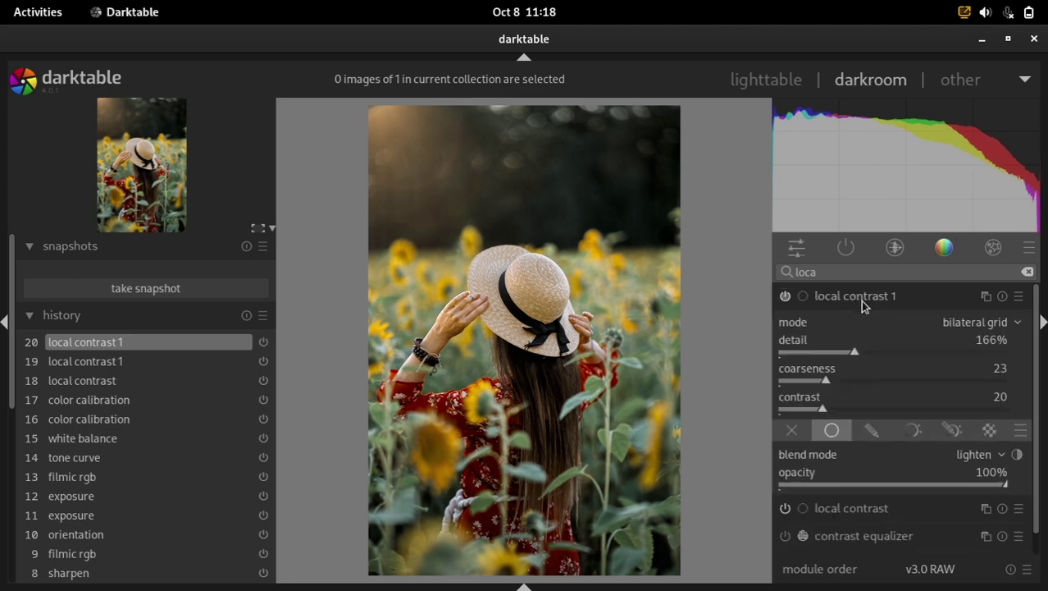
click(949, 484)
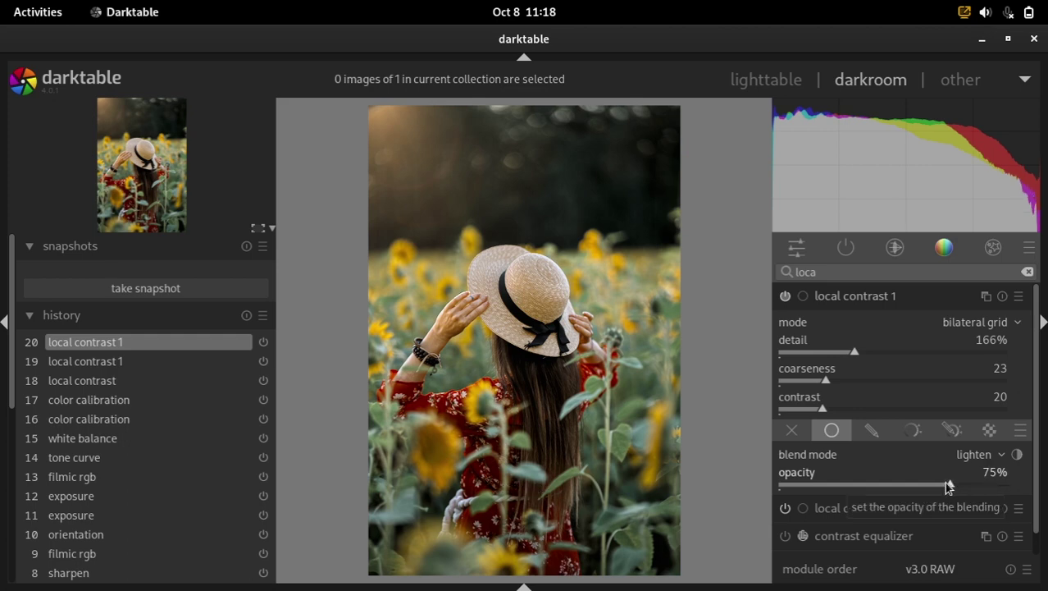
click(944, 483)
click(785, 297)
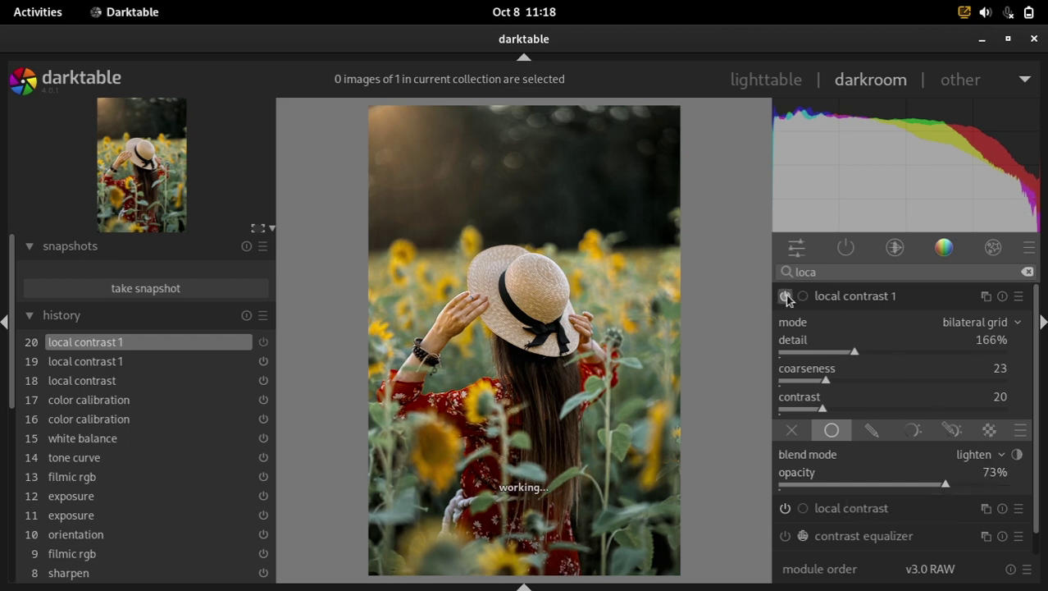
click(853, 298)
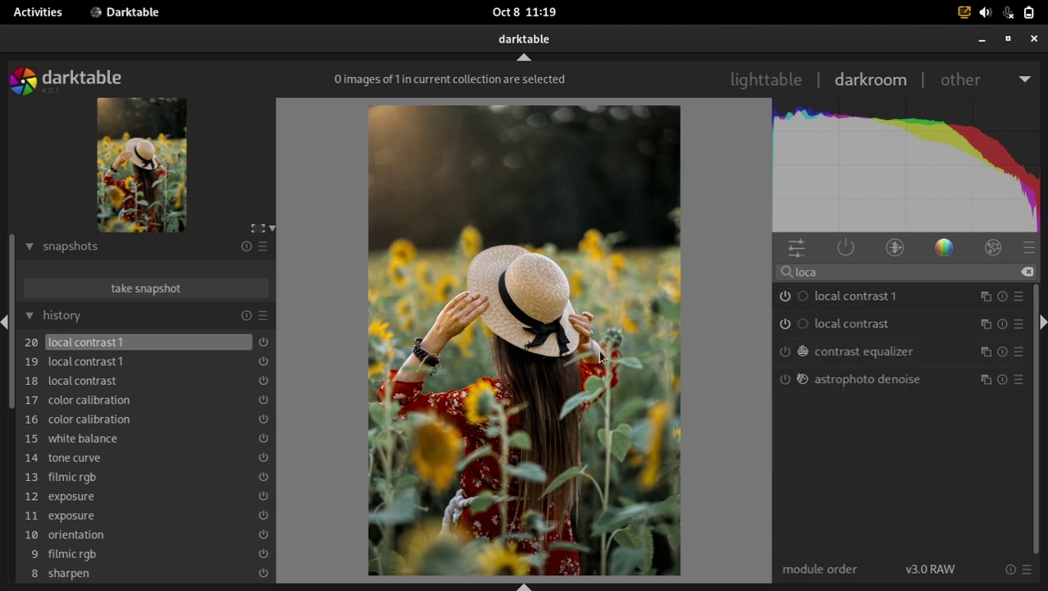
Find and open color balance rgb, setting global chroma to about +3% and global saturation to about +12.75%.
drag(837, 265, 766, 257)
text(colo)
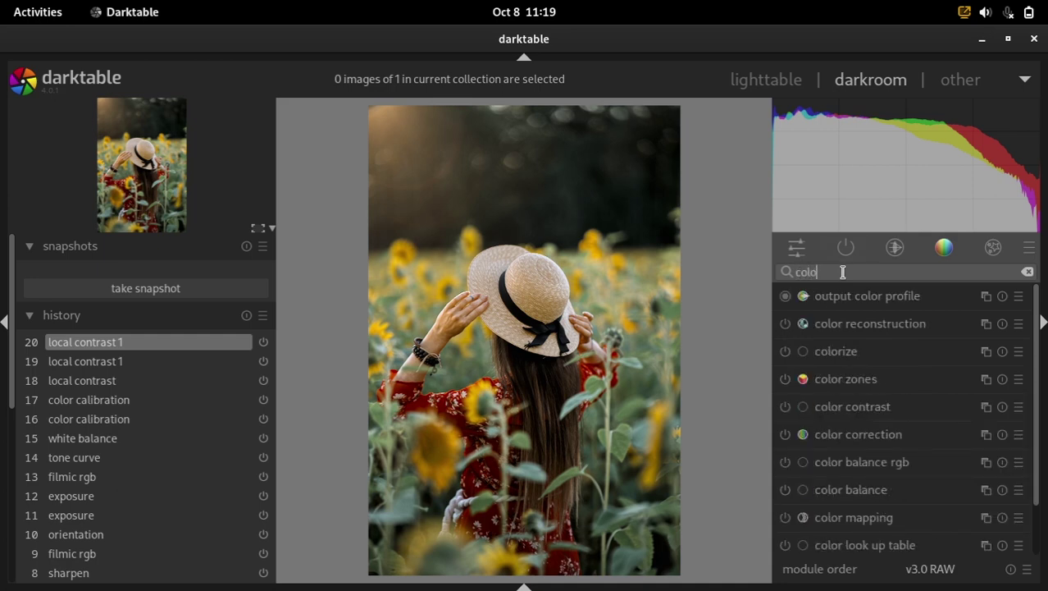
text(r ba)
click(858, 297)
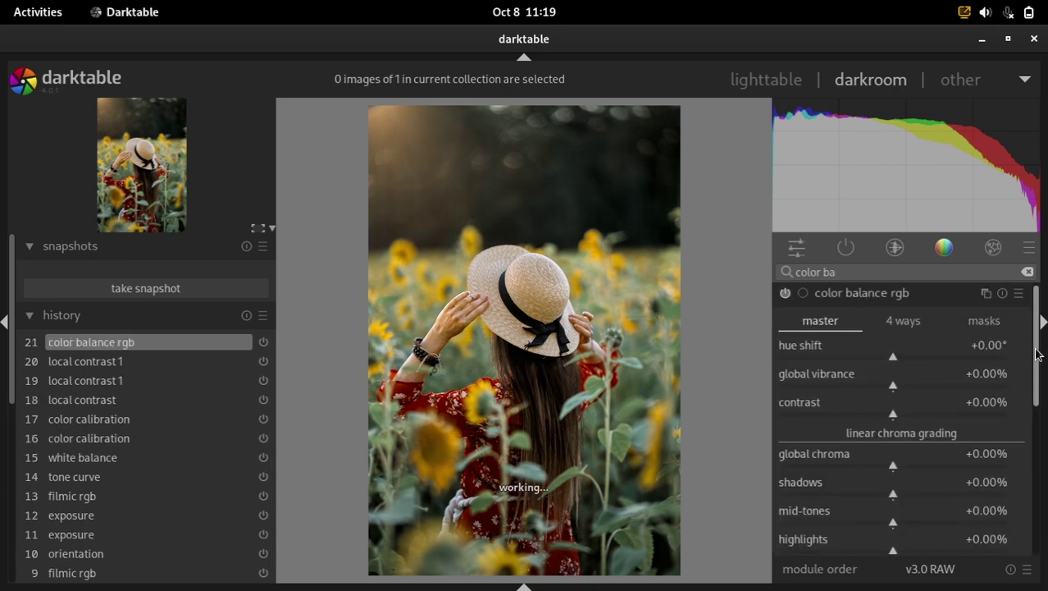
scroll(1030, 386, down, 3)
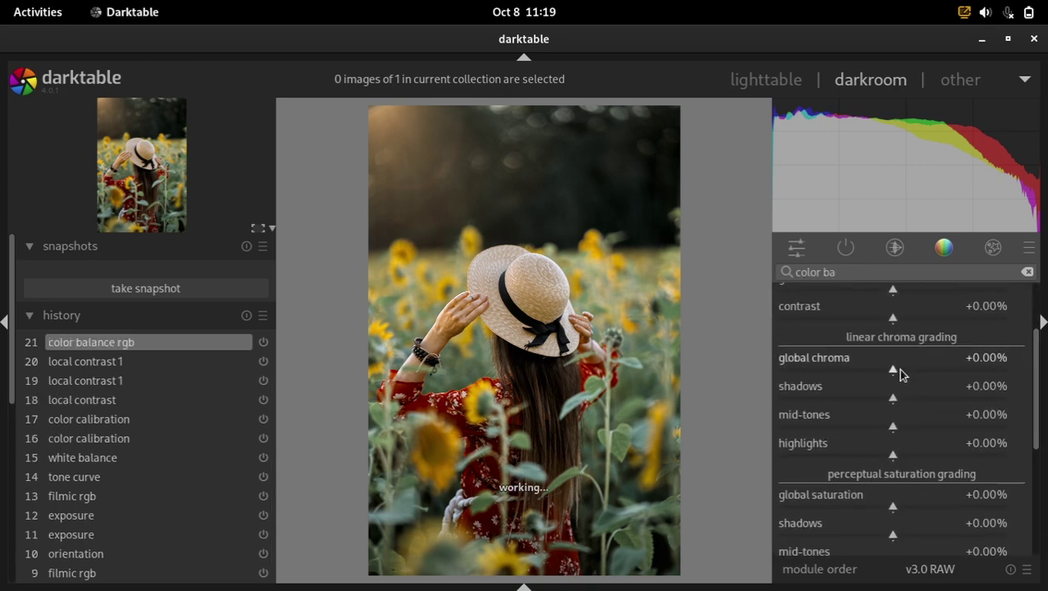
click(899, 368)
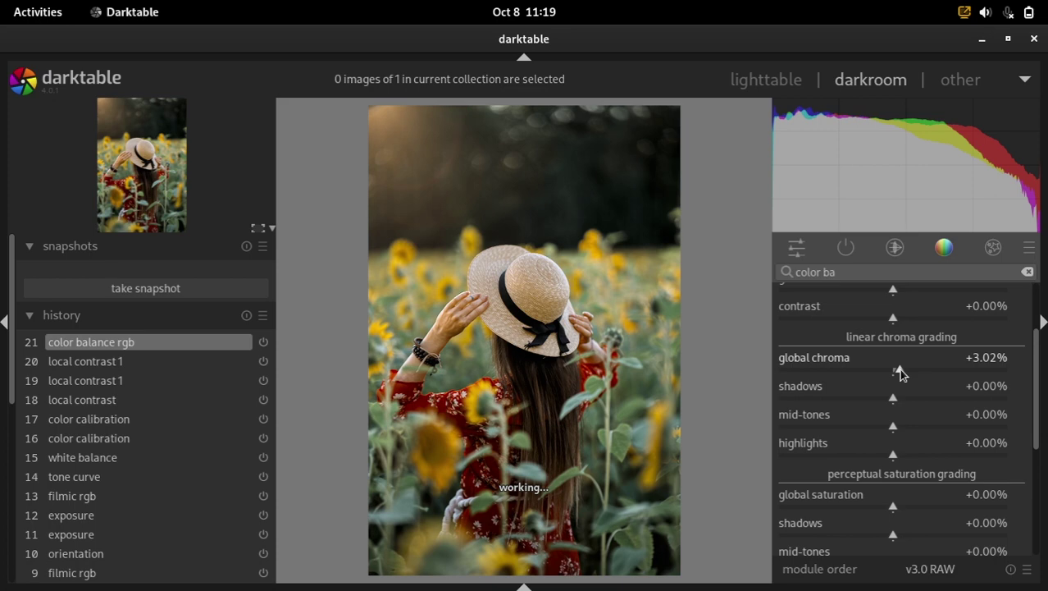
click(907, 508)
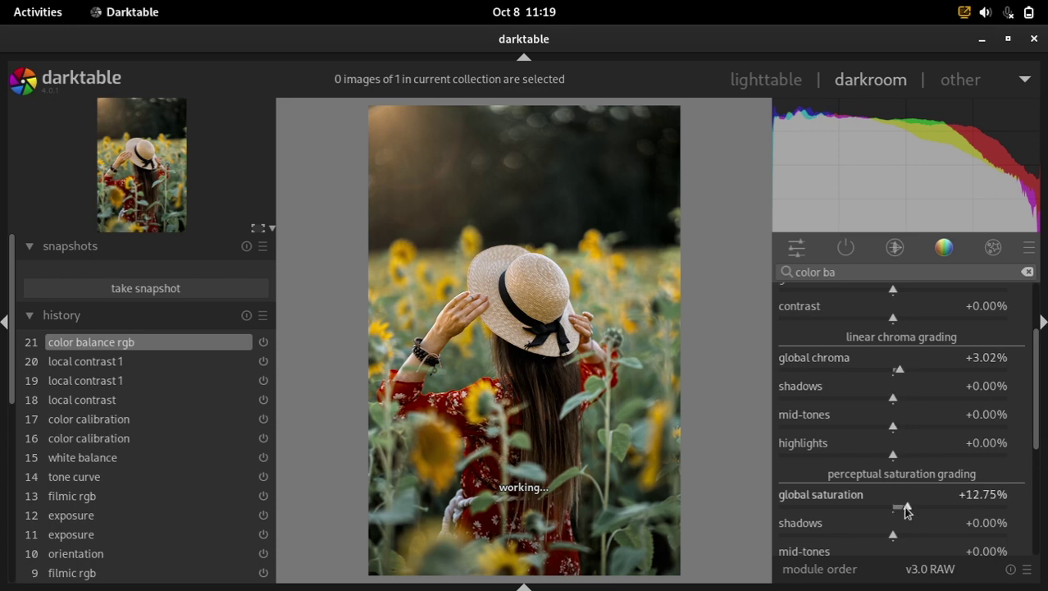
Compare the image with and without color balance rgb and collapse the module.
scroll(1031, 316, up, 3)
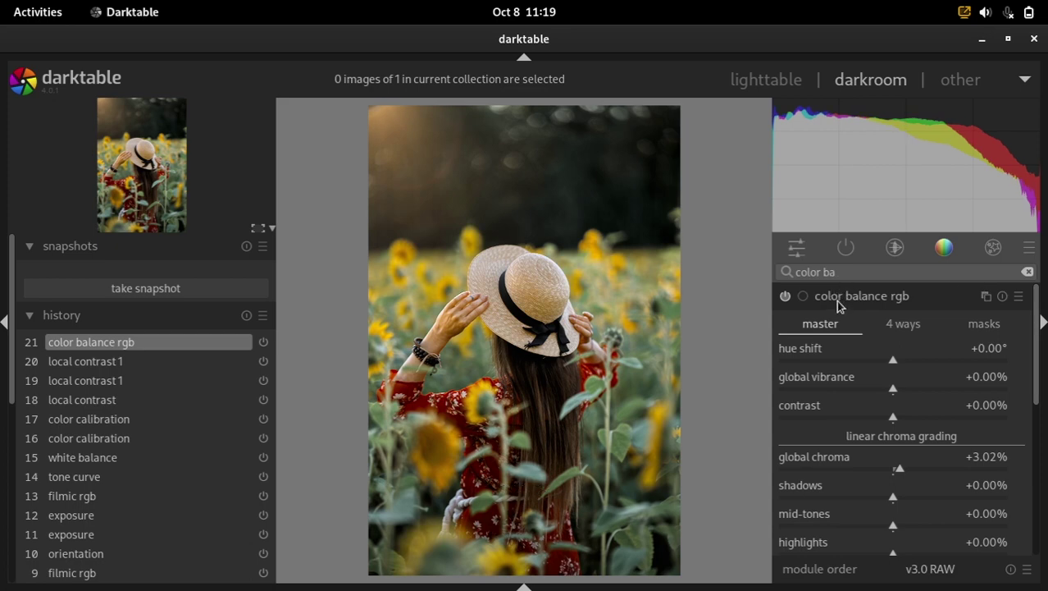
click(785, 296)
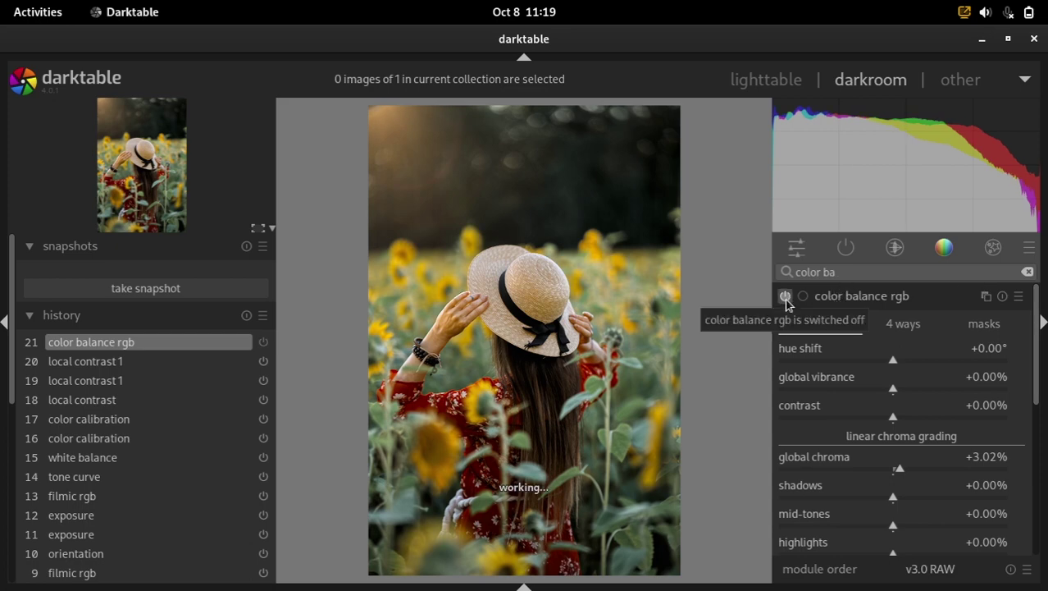
click(832, 300)
Find the rgb curve module, switch it on and set its mode to RGB, independent channels.
drag(862, 271, 768, 249)
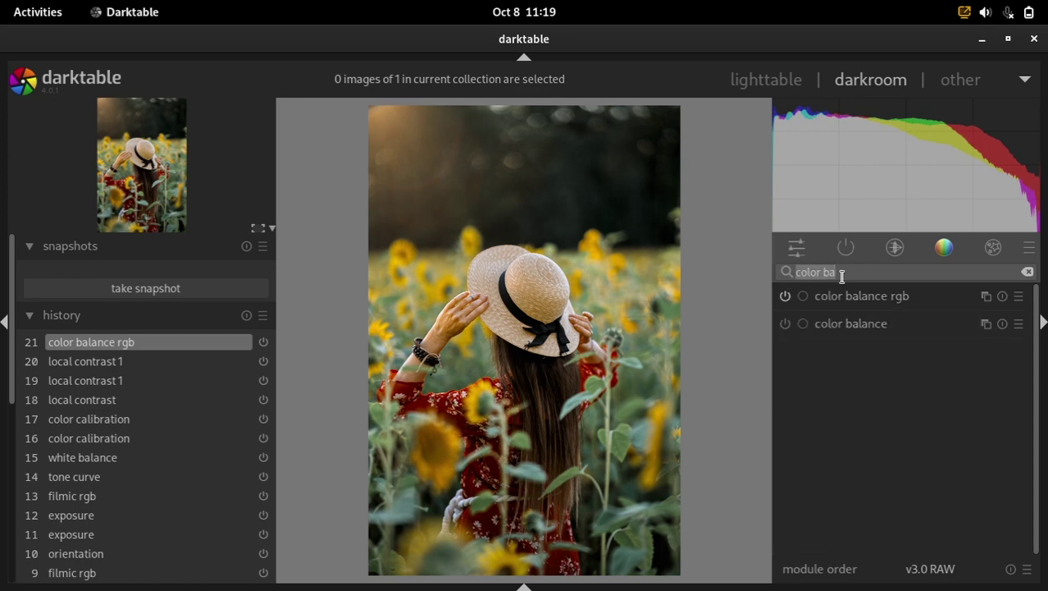
text(rgb c)
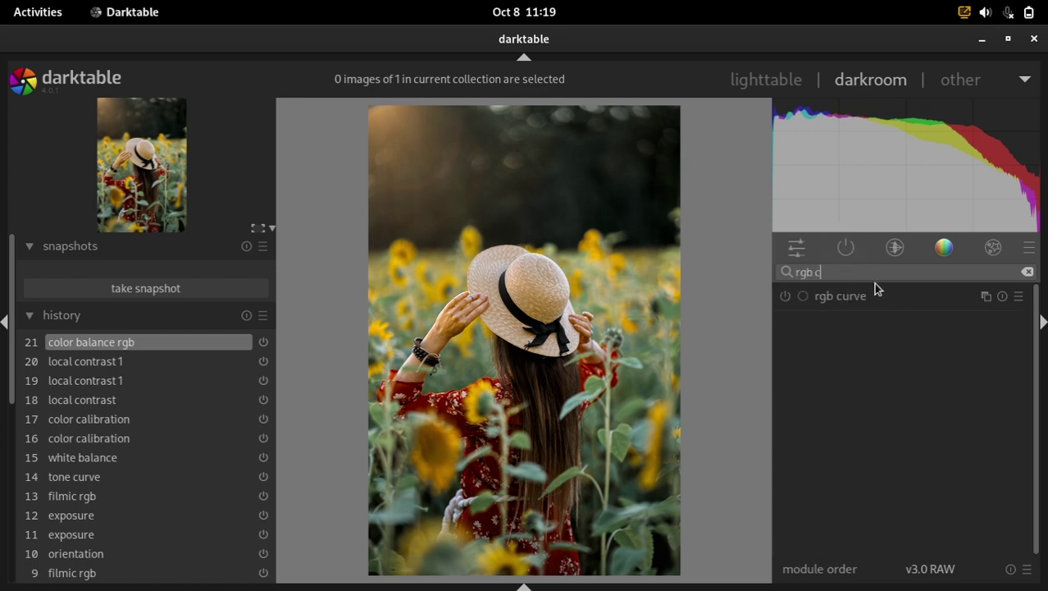
click(853, 304)
click(785, 296)
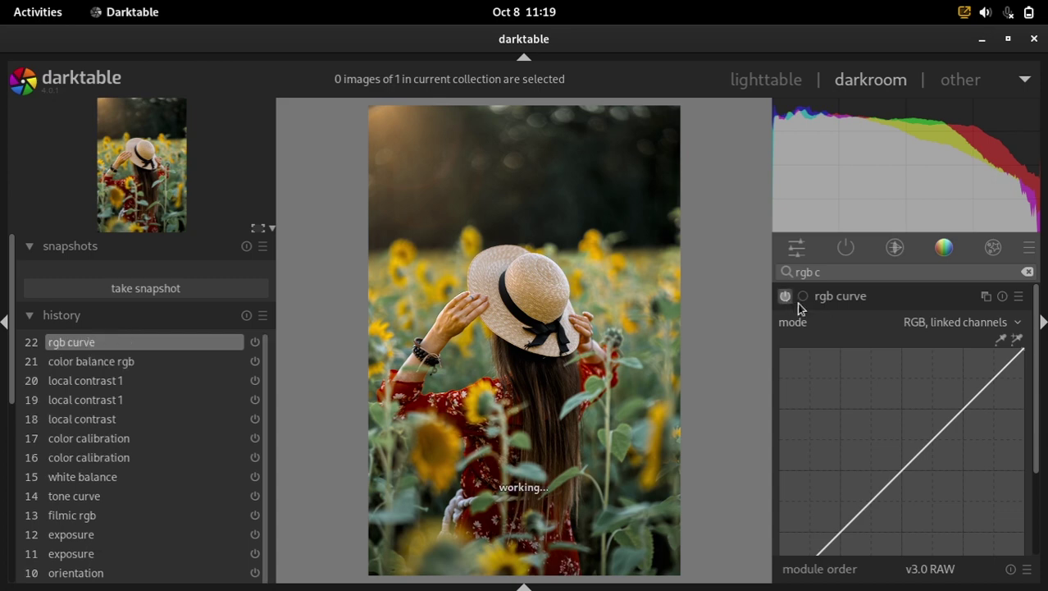
click(928, 325)
click(929, 334)
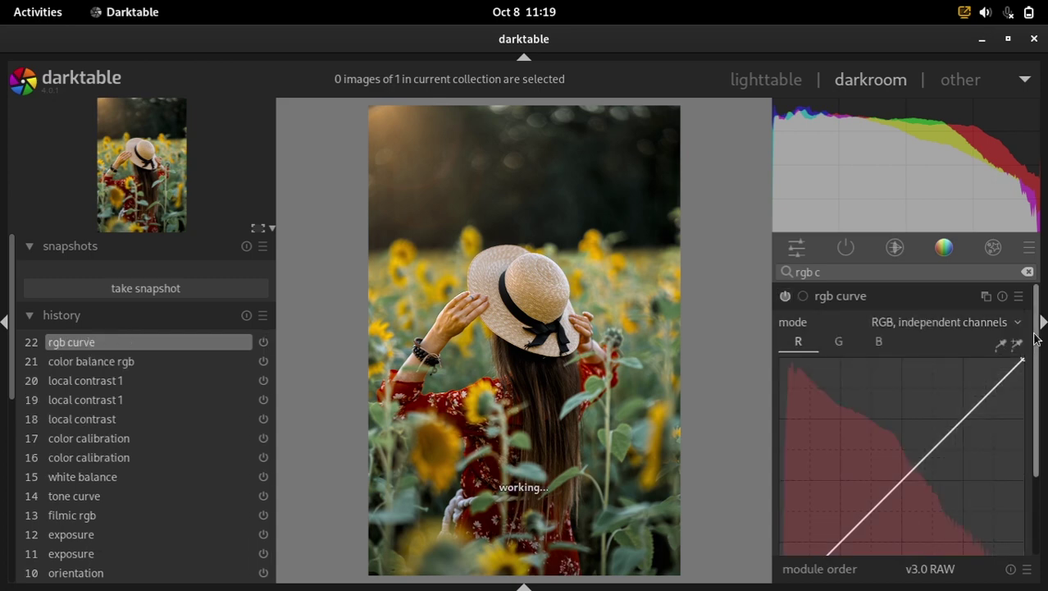
Raise the red curve's highlights to about 187.9 / 209.4 and lower its shadows to about 32.8 / 30.4.
scroll(1034, 377, down, 3)
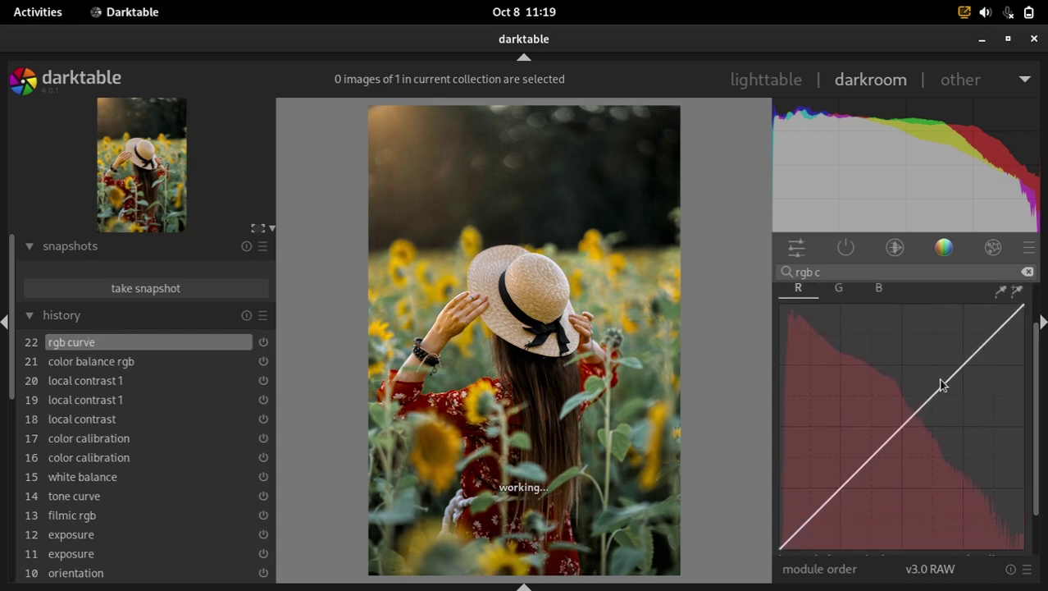
drag(941, 386, 962, 352)
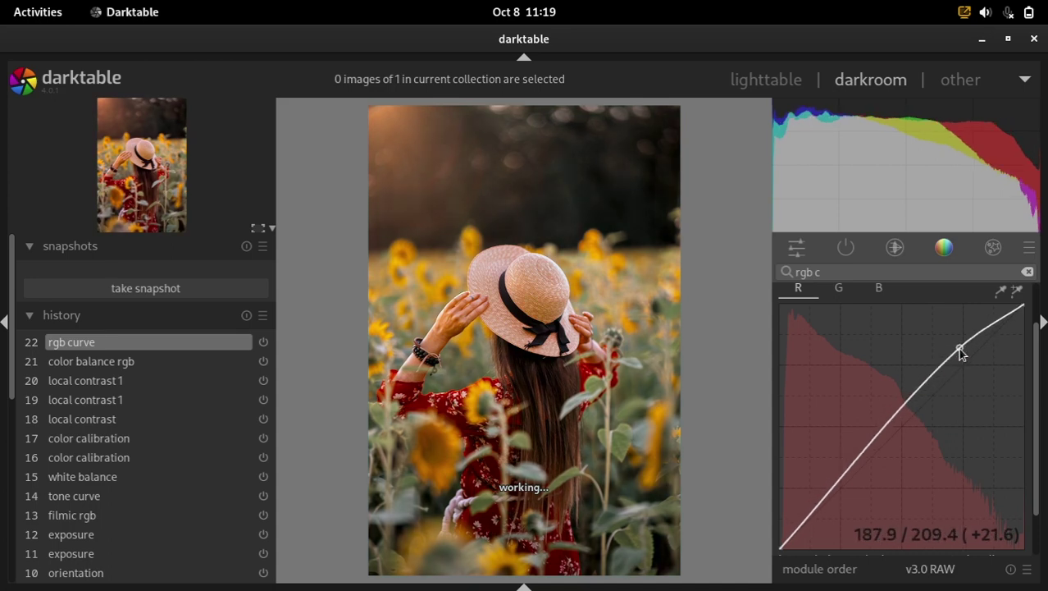
drag(811, 519, 811, 521)
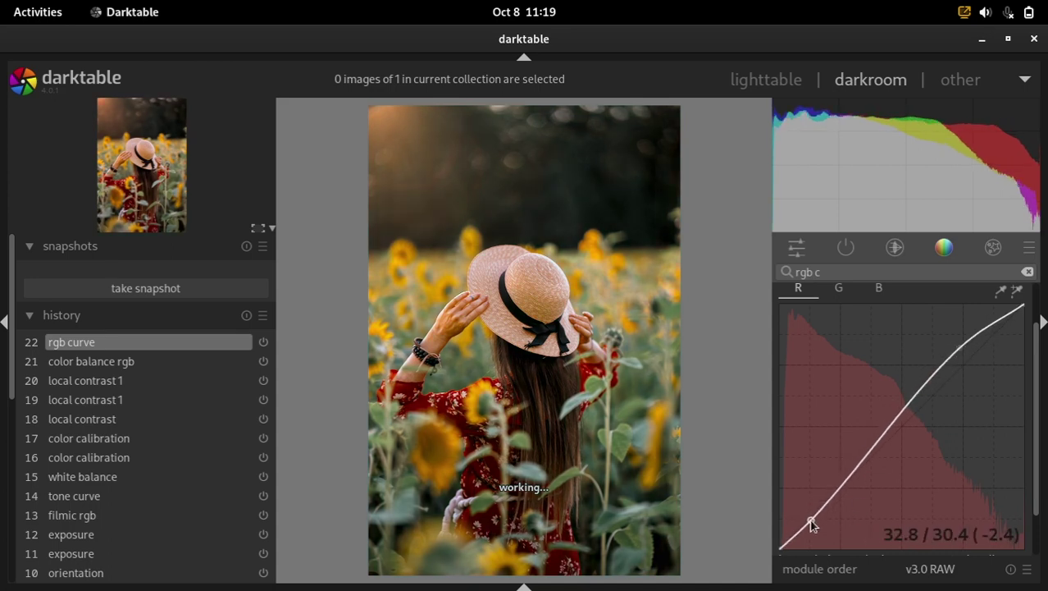
Raise the highlights of the green curve and anchor its shadows at about 31.2 / 31.2.
click(833, 295)
drag(971, 363, 962, 355)
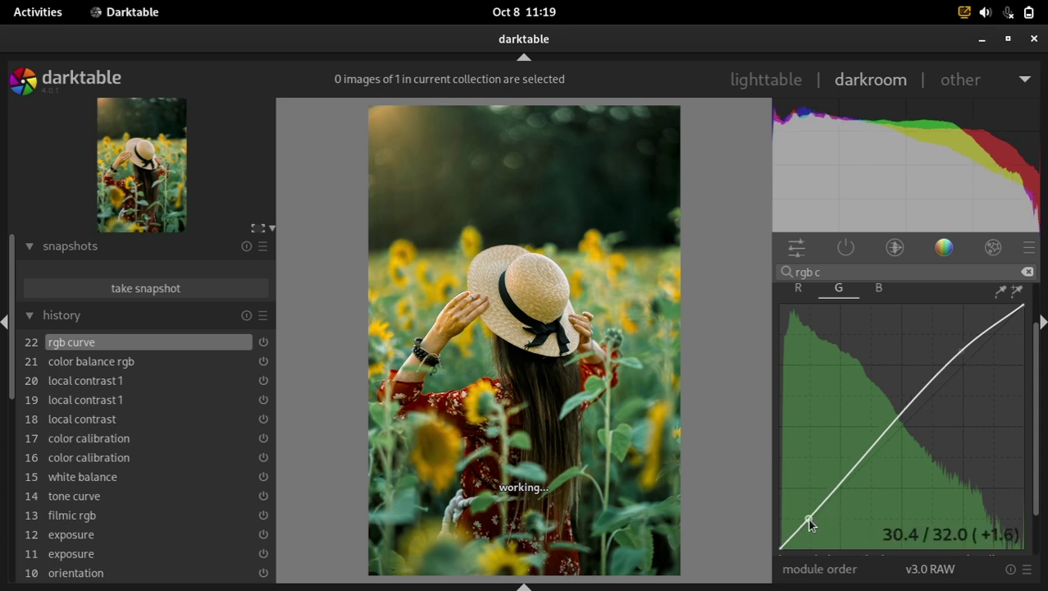
drag(809, 524, 811, 525)
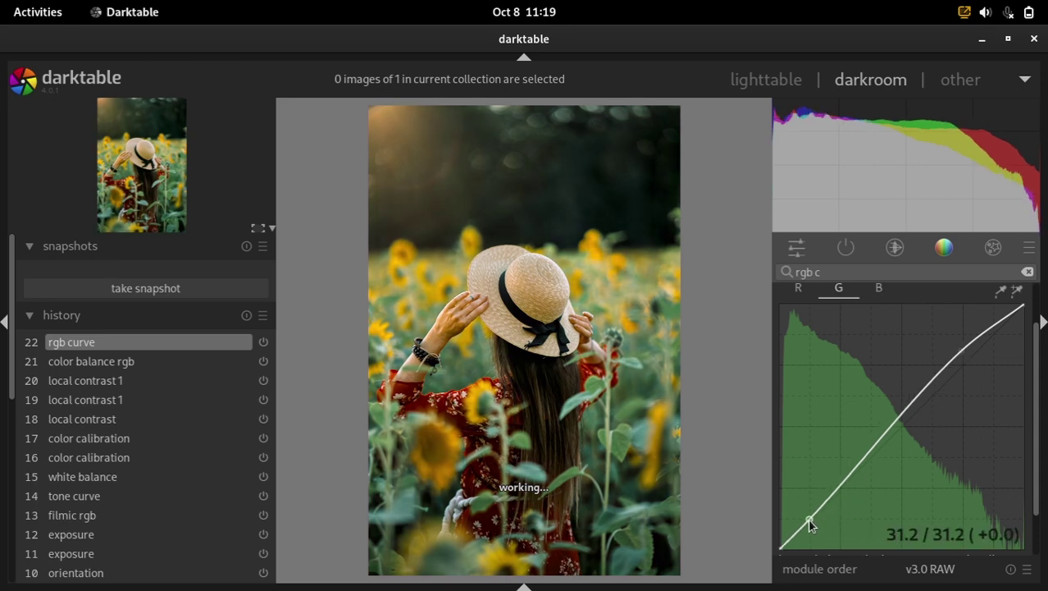
Raise the highlights of the blue curve and slightly lower its shadows into a gentle S-shape.
click(878, 297)
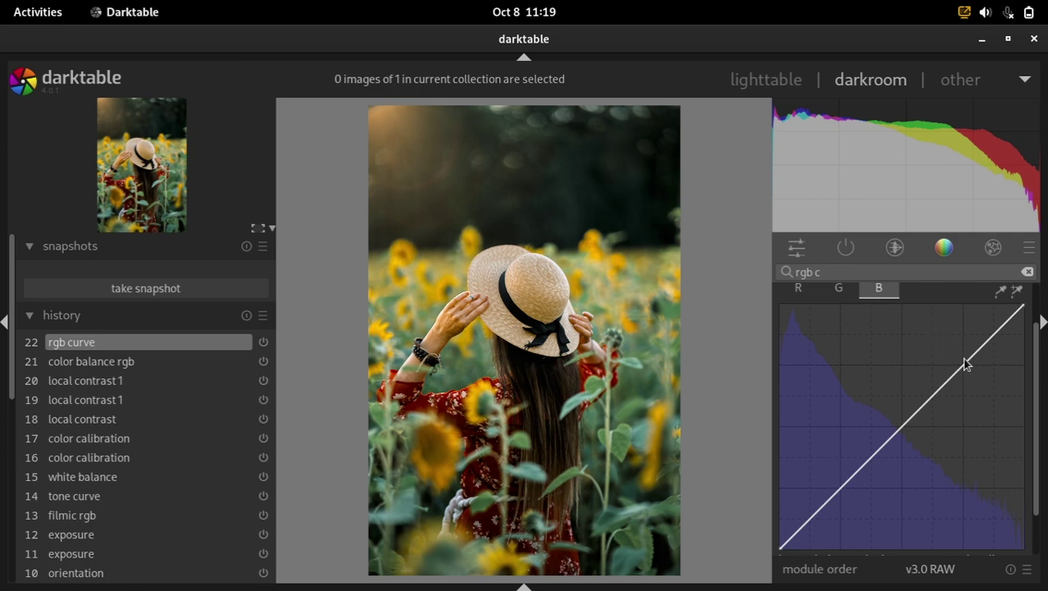
drag(966, 363, 955, 355)
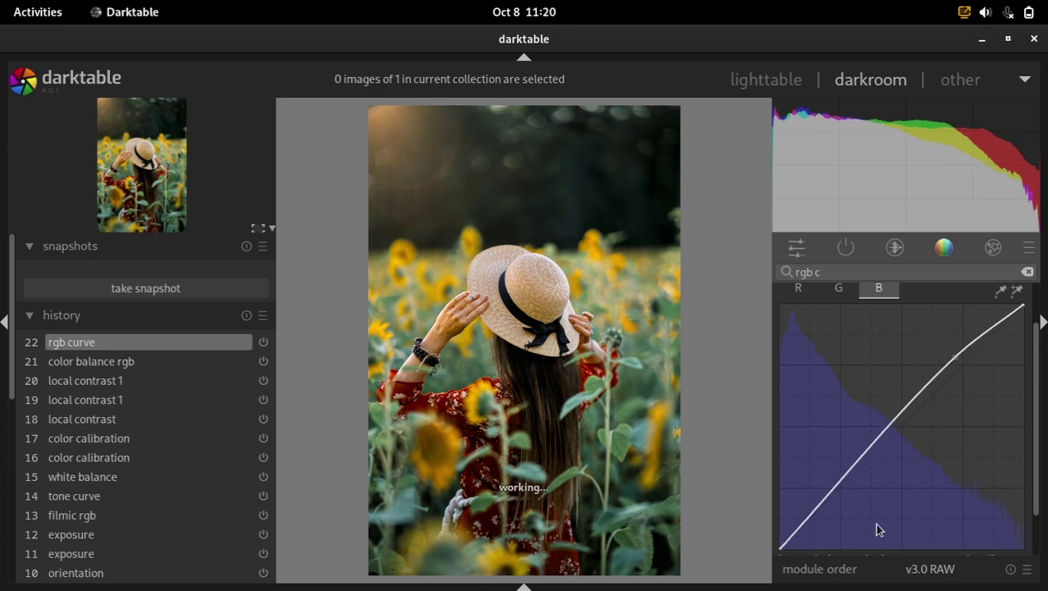
click(808, 525)
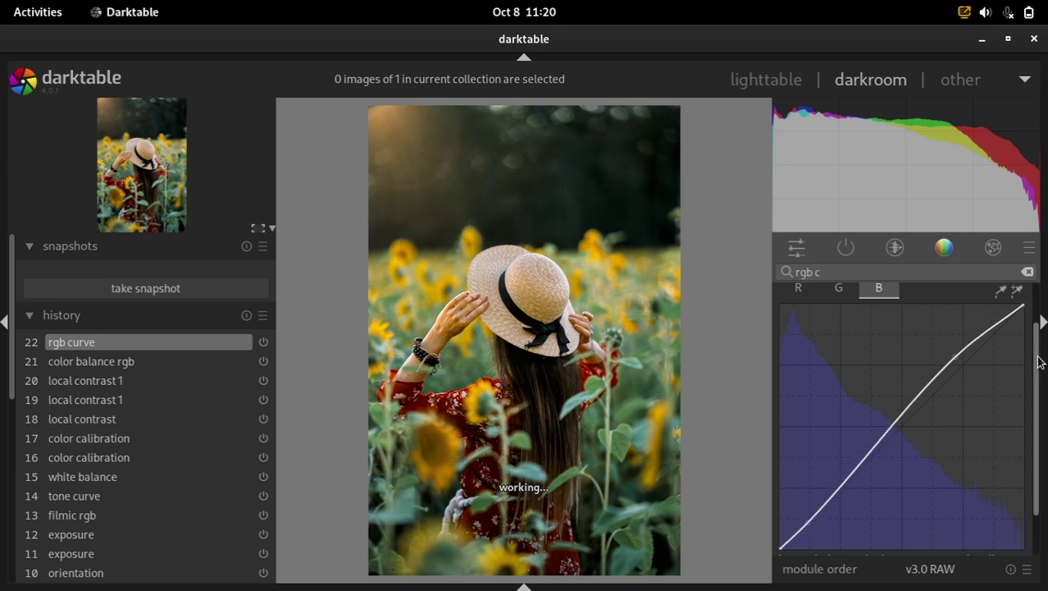
scroll(1039, 360, up, 1)
scroll(1039, 359, down, 1)
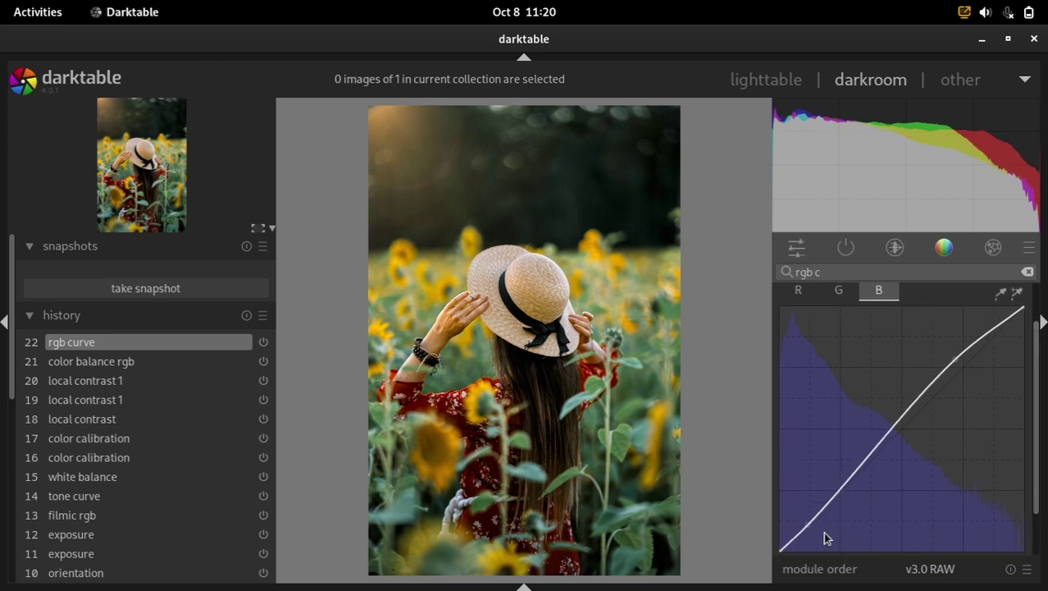
Slightly lower the shadow point of the green curve and return to the red channel.
click(830, 291)
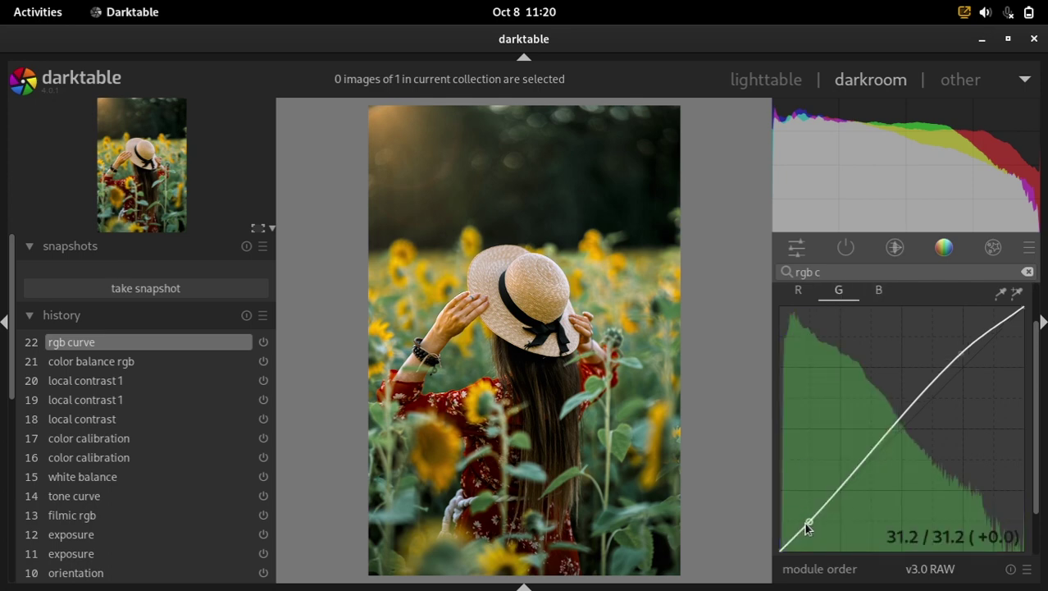
drag(808, 519, 812, 530)
click(793, 297)
scroll(1037, 353, up, 2)
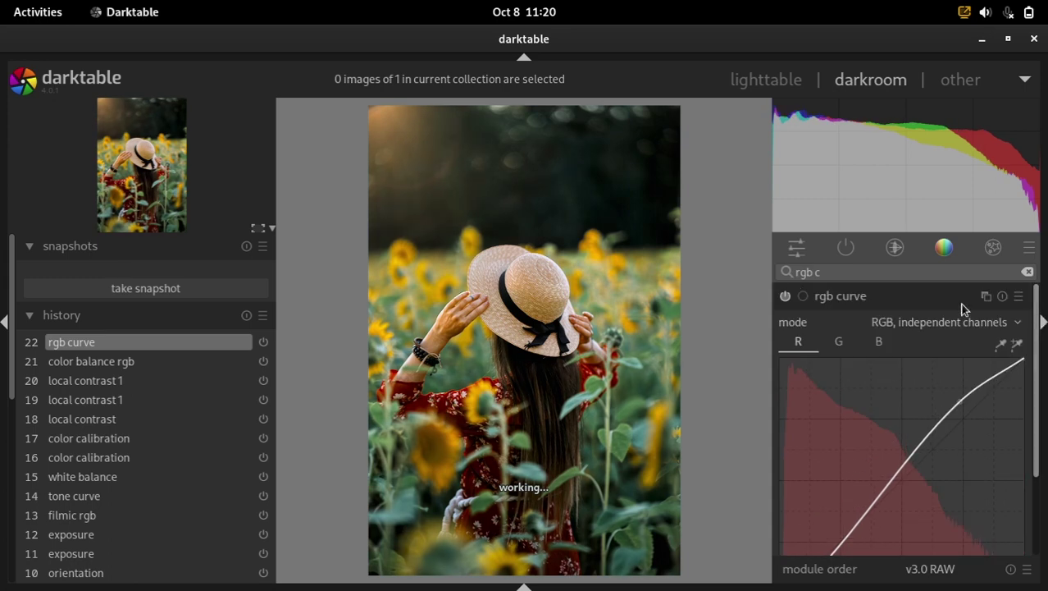
Compare the image repeatedly with and without the rgb curve adjustment.
click(785, 297)
click(784, 296)
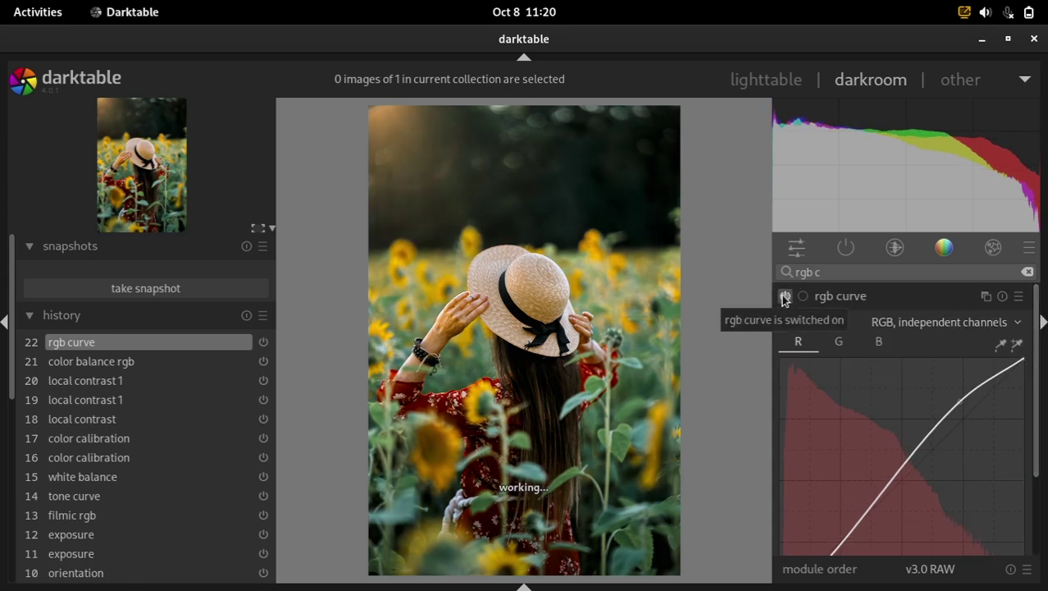
click(784, 296)
click(783, 296)
click(784, 295)
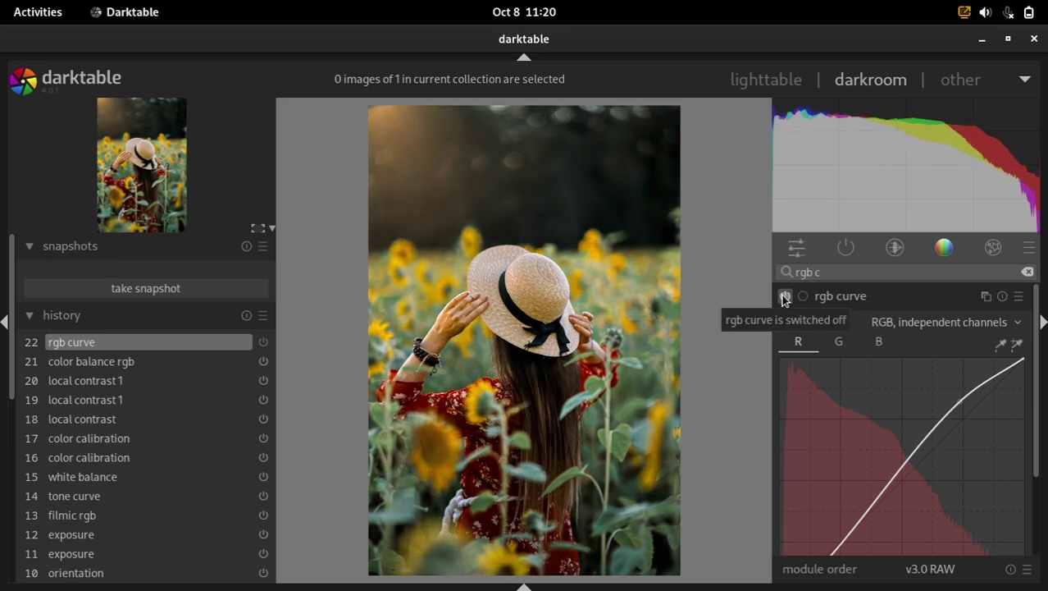
Soften the highlight boost on the red, green and blue curves by pulling each upper point down toward the diagonal.
drag(963, 402, 940, 444)
click(838, 341)
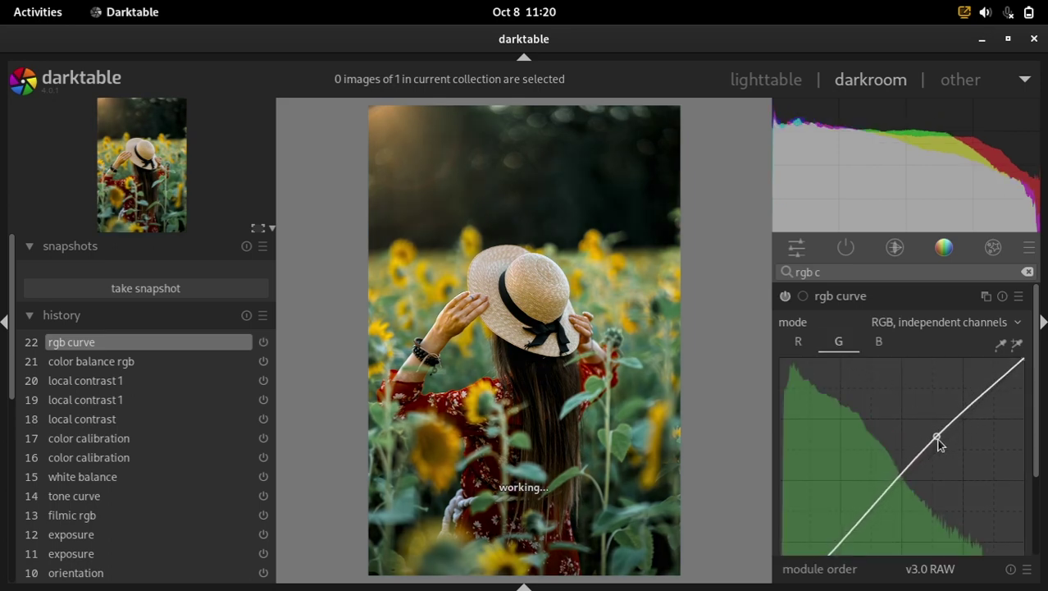
click(879, 342)
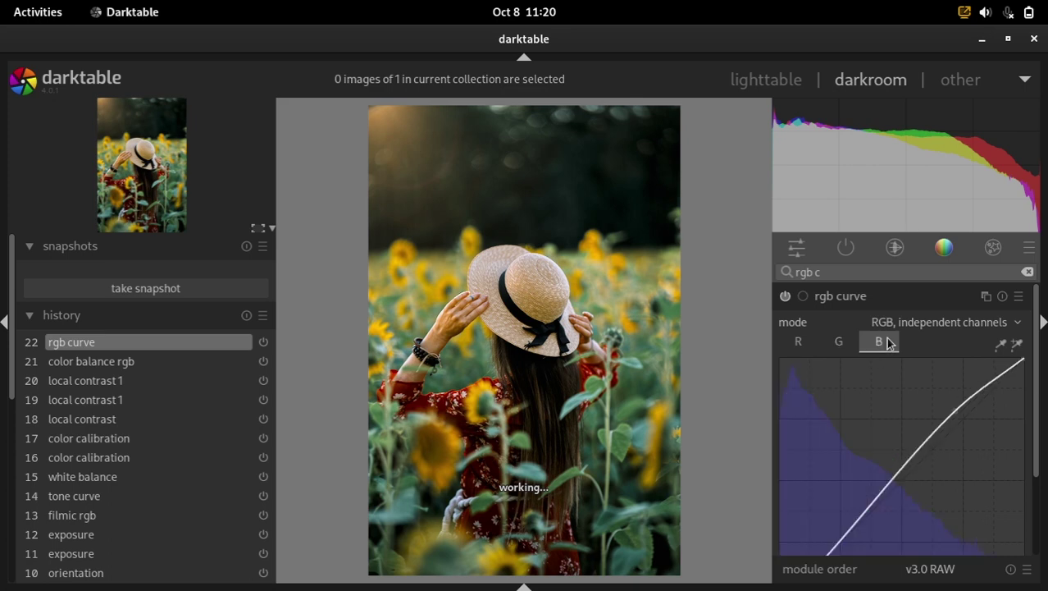
mouse_move(952, 437)
mouse_down()
mouse_move(954, 414)
mouse_move(933, 442)
mouse_up()
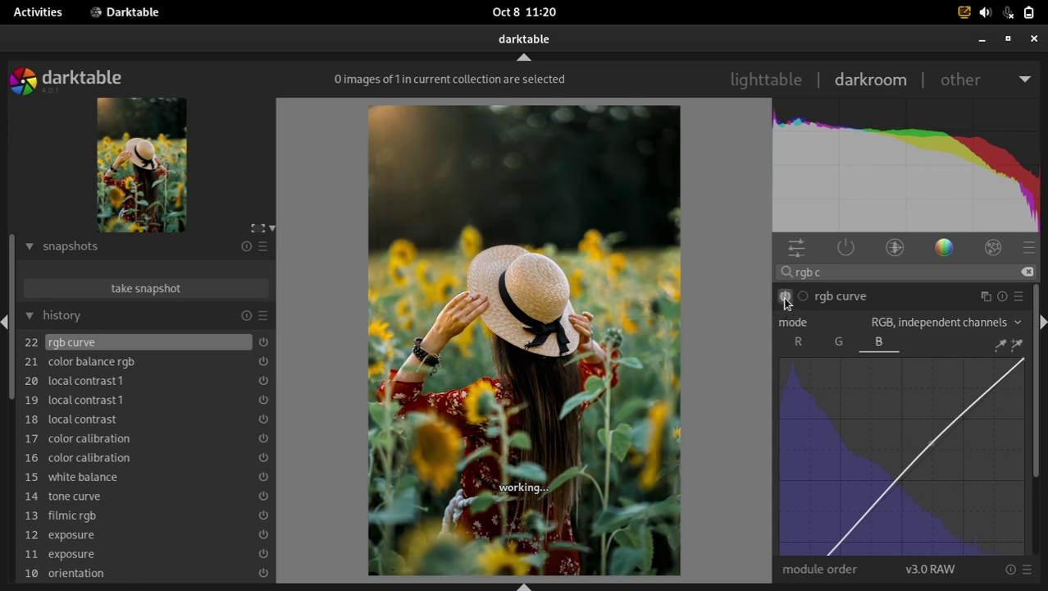
Slightly raise the shadow points of the red and green curves toward the diagonal to lessen the darkening.
scroll(1038, 387, down, 1)
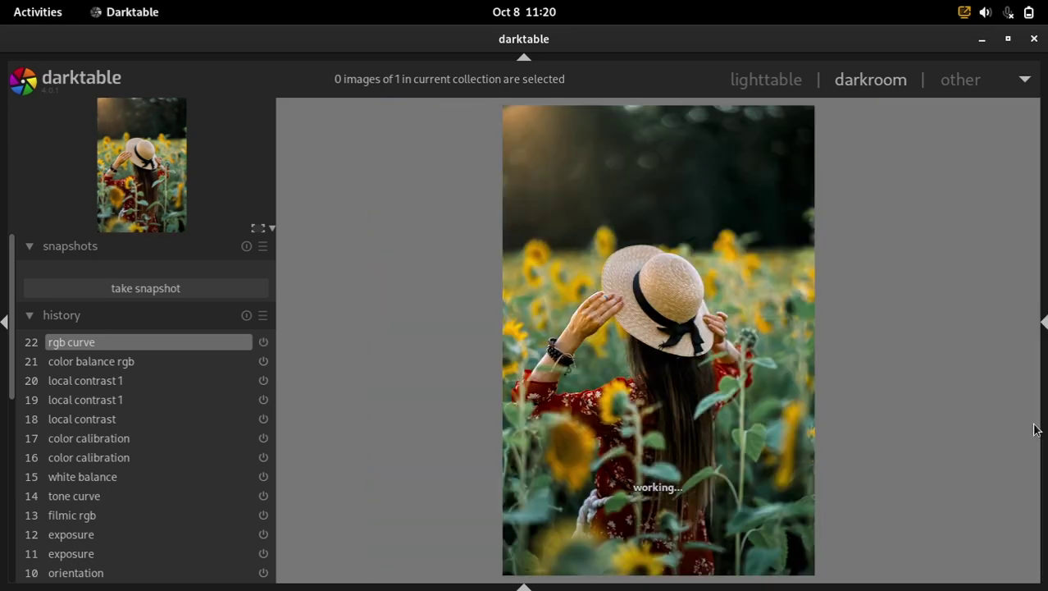
scroll(1039, 431, down, 1)
scroll(1039, 433, down, 3)
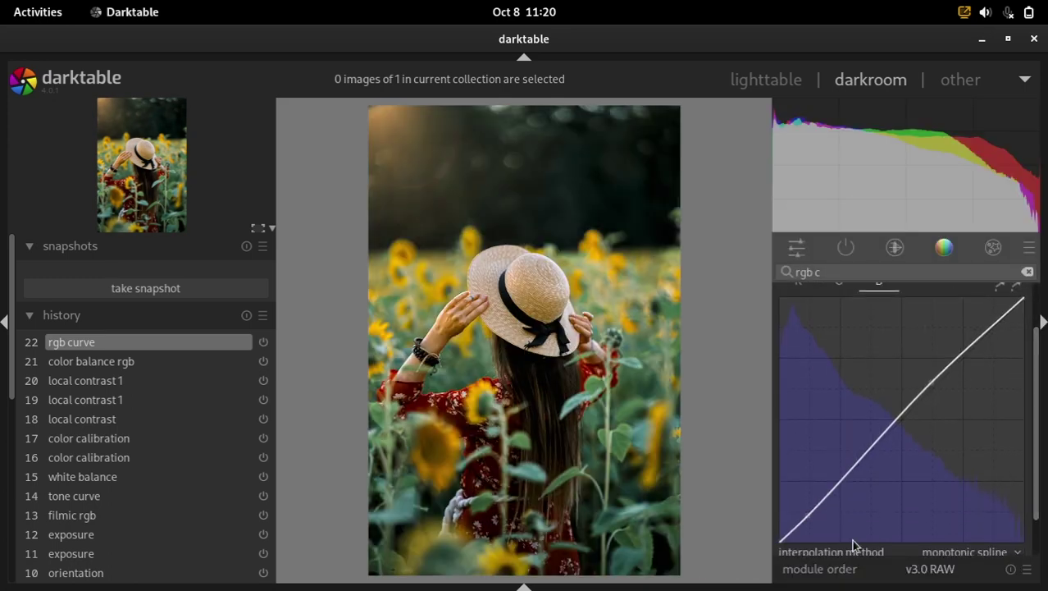
click(803, 289)
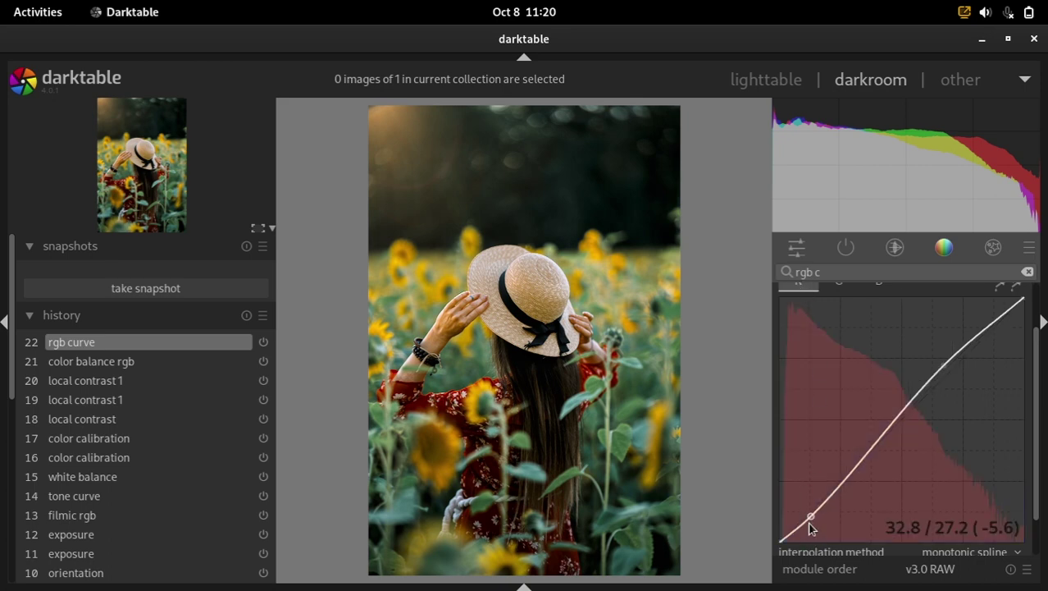
drag(808, 521, 809, 515)
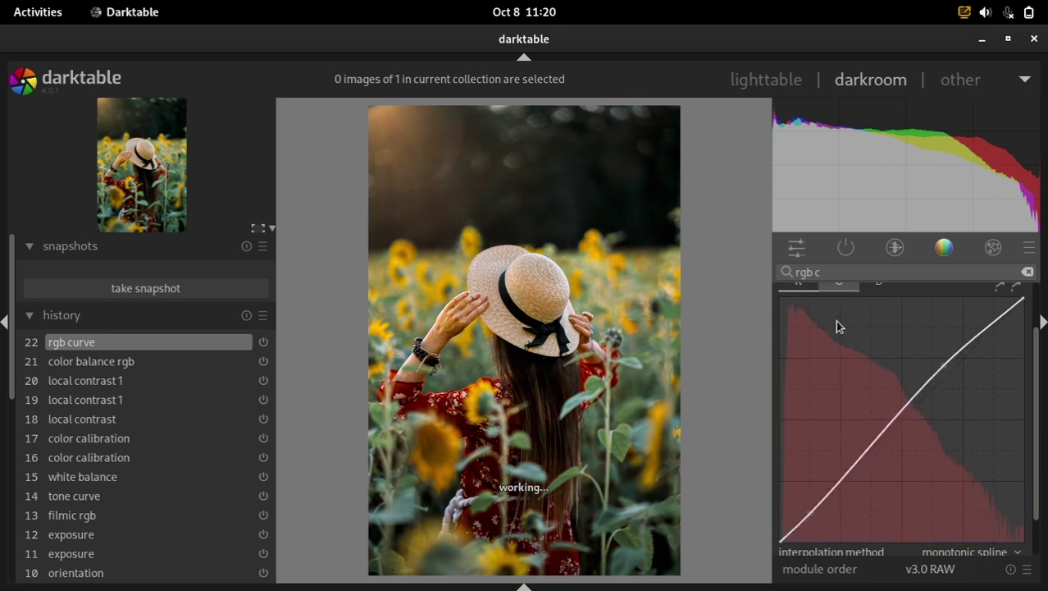
click(840, 287)
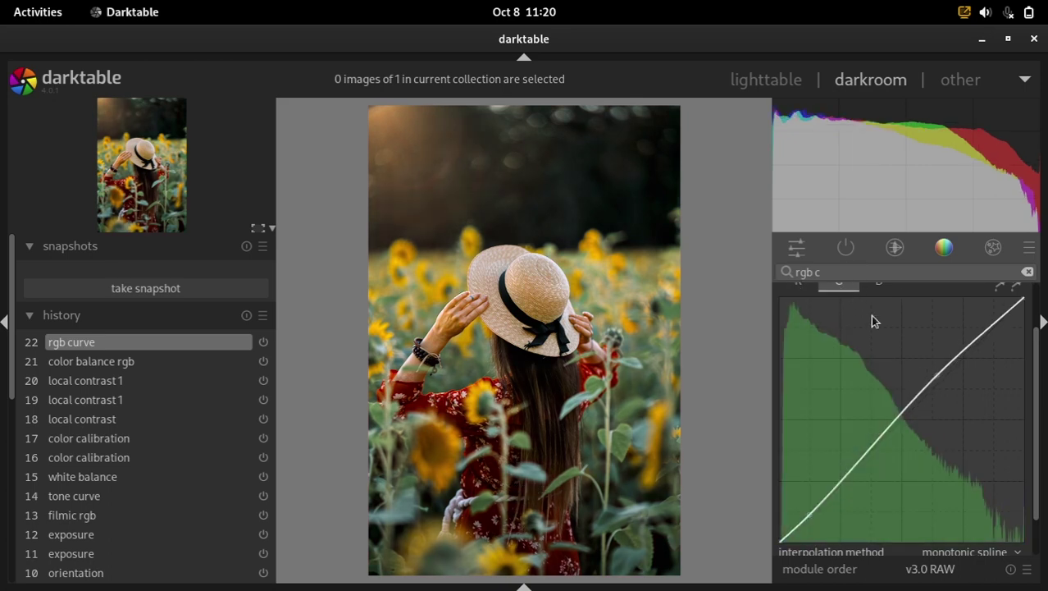
click(809, 515)
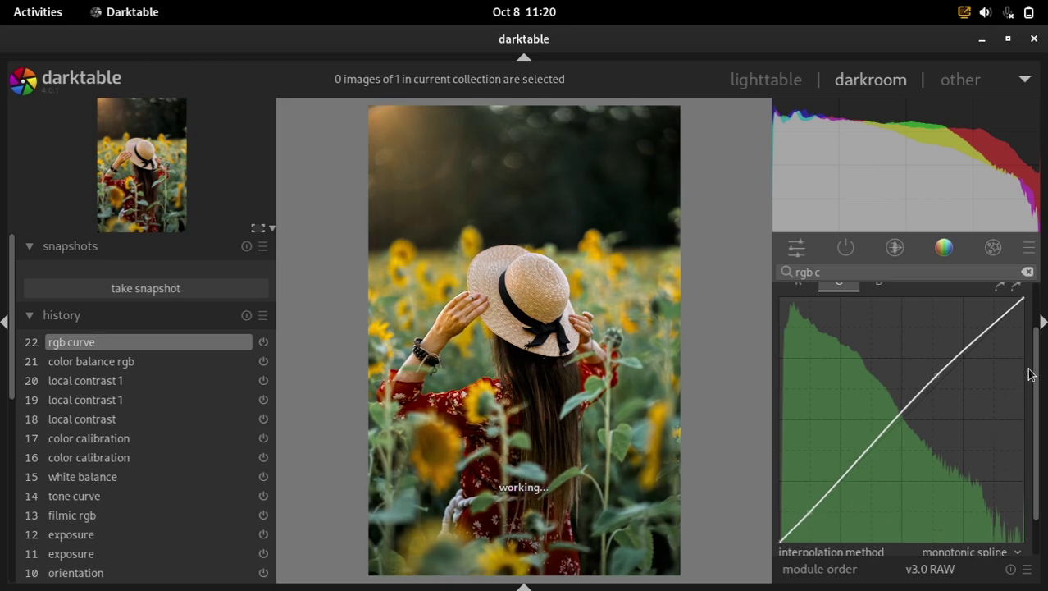
Compare the image with and without the rgb curve module, leave it switched on and collapse it.
scroll(1037, 380, up, 2)
click(786, 297)
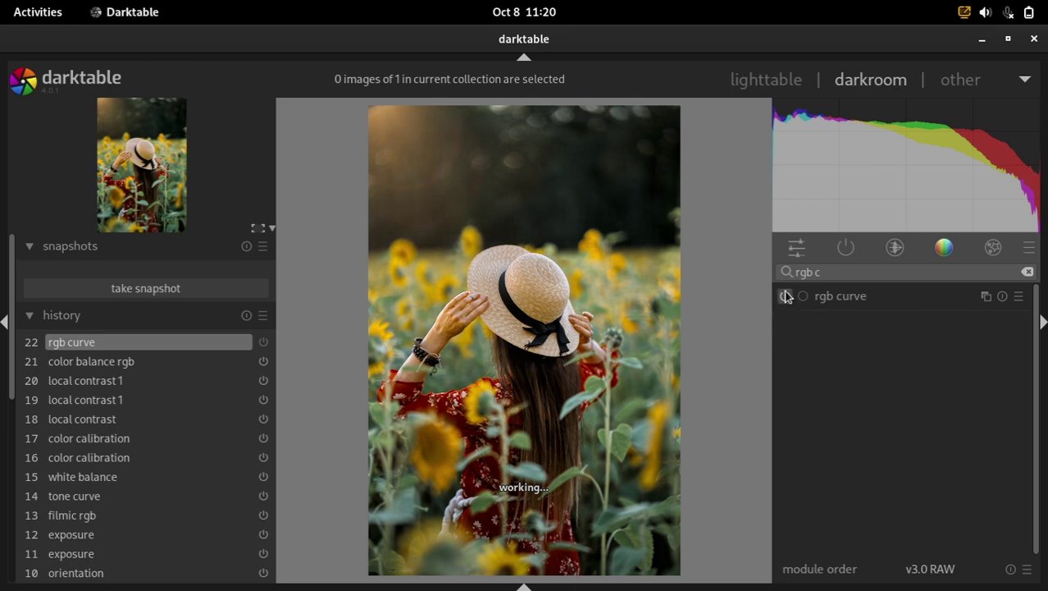
click(786, 296)
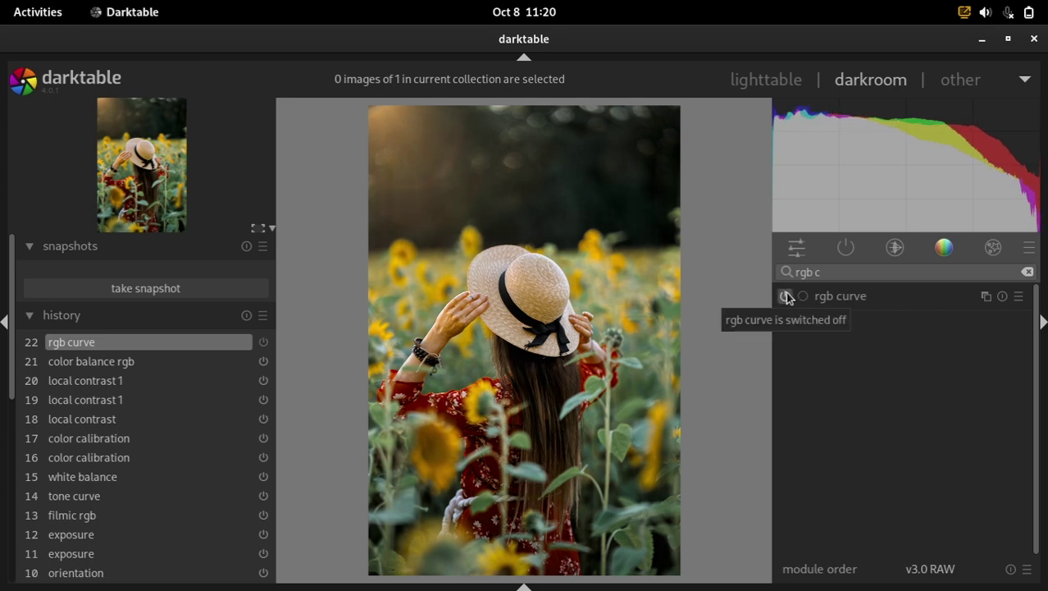
click(786, 296)
click(834, 297)
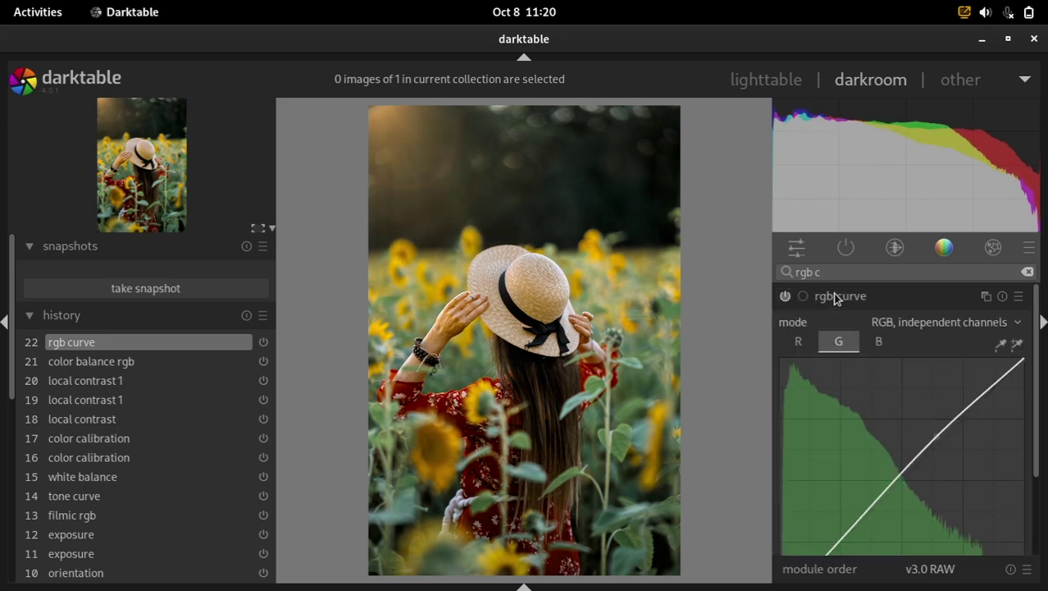
click(834, 297)
Find the color balance module, switch it on and keep its color control sliders set to RGBL.
triple_click(857, 271)
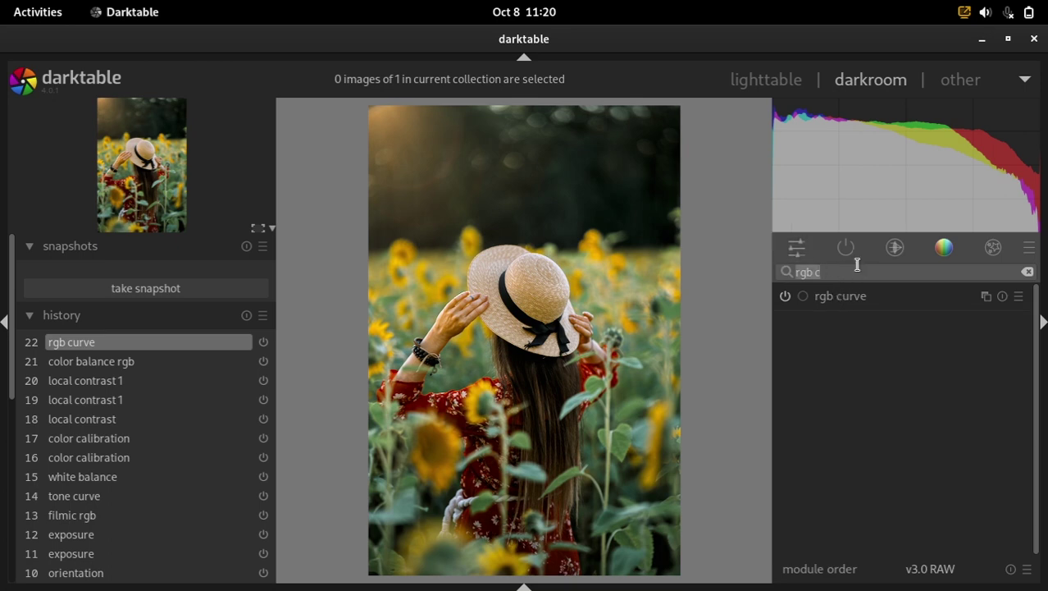
text(colo)
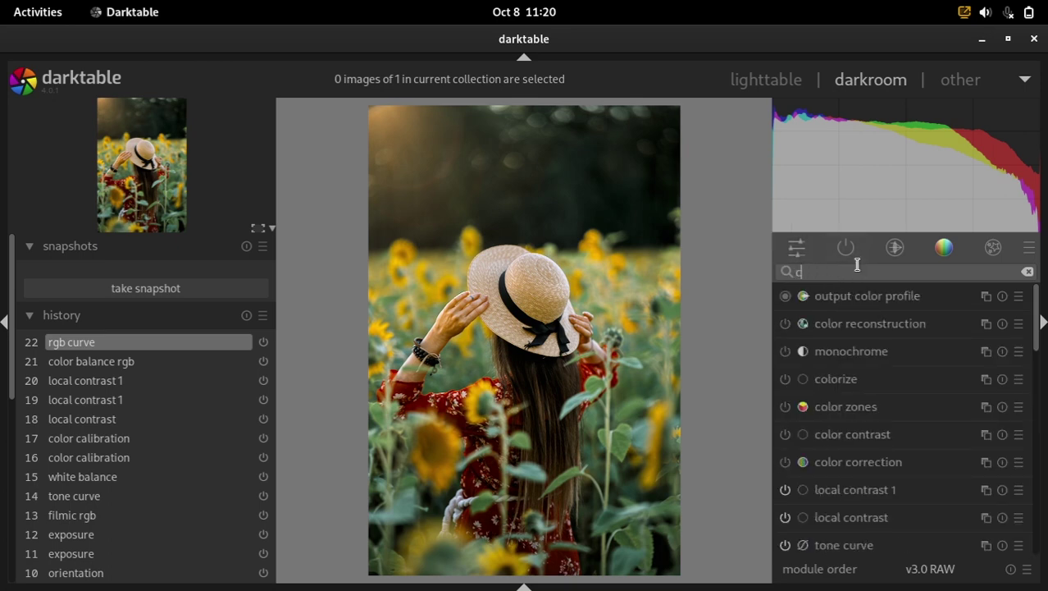
text(r )
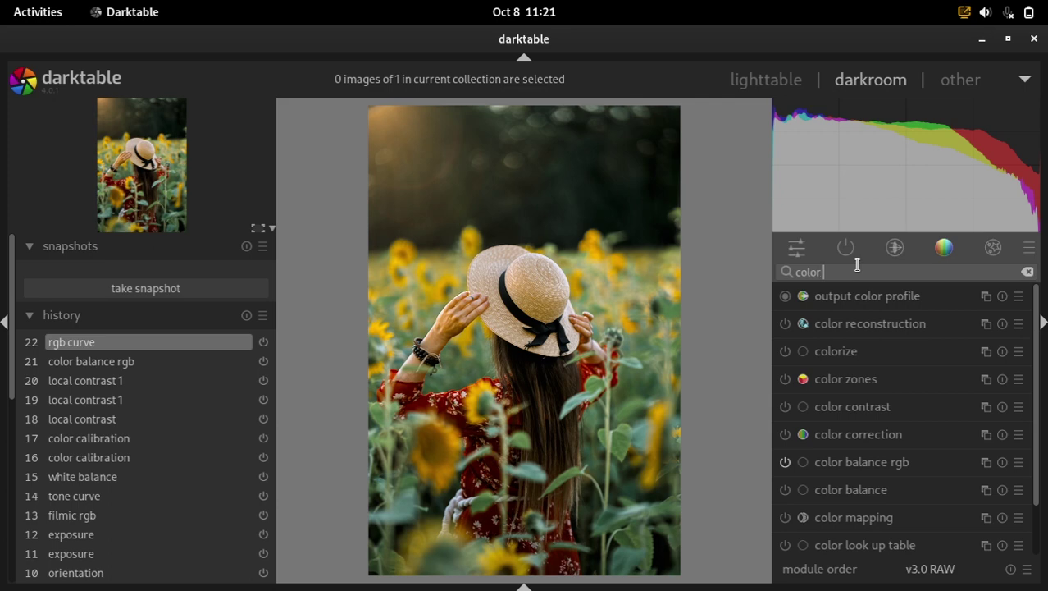
text(ba)
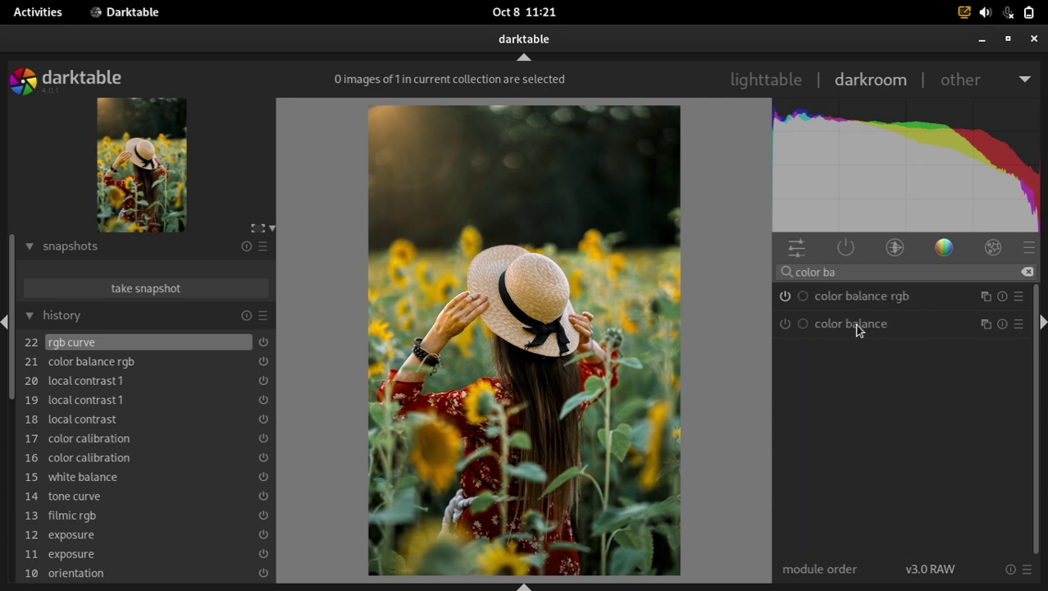
click(853, 324)
click(785, 296)
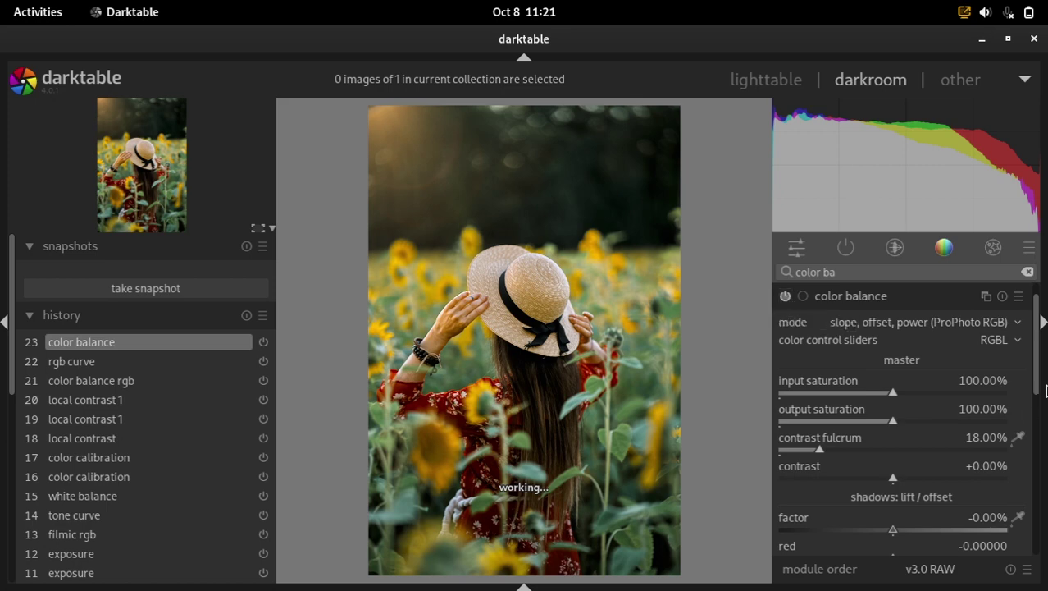
click(995, 340)
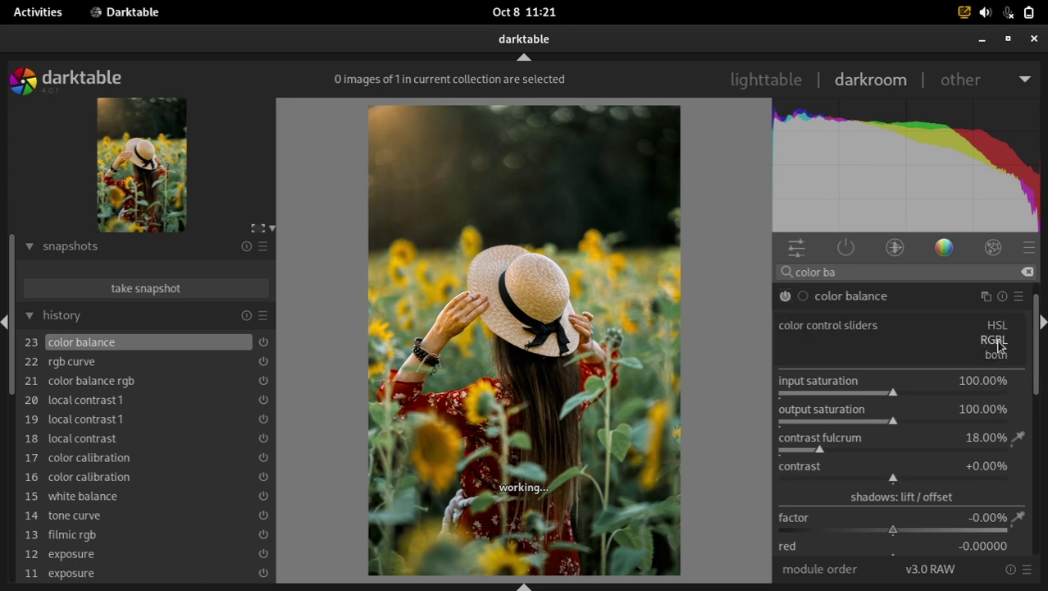
click(994, 340)
Shift the shadows toward teal-blue by setting shadow red to -0.00436 and shadow blue to +0.00269.
scroll(1033, 379, down, 1)
scroll(1033, 379, down, 3)
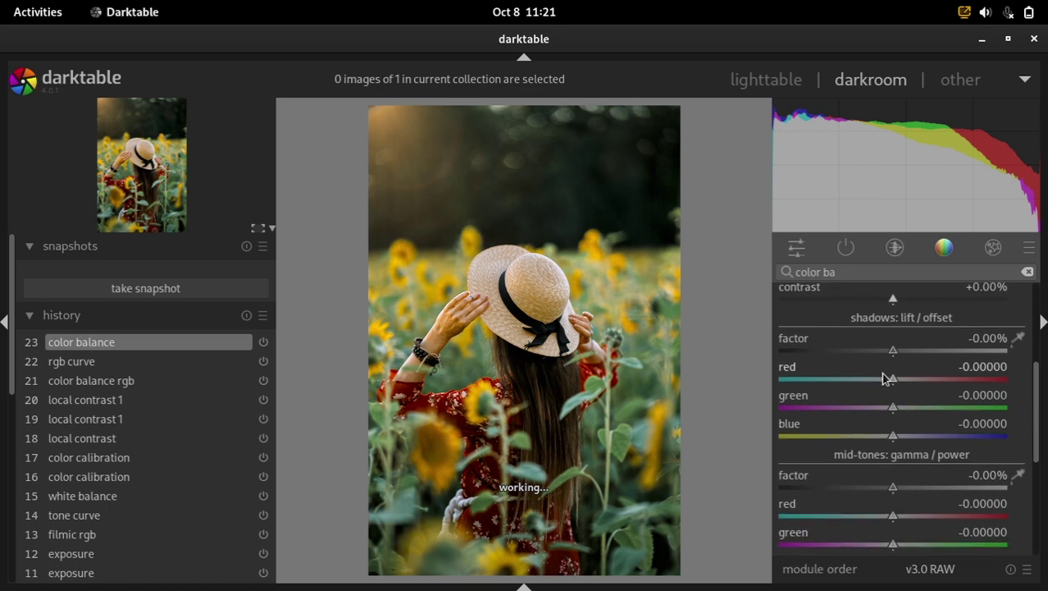
click(884, 379)
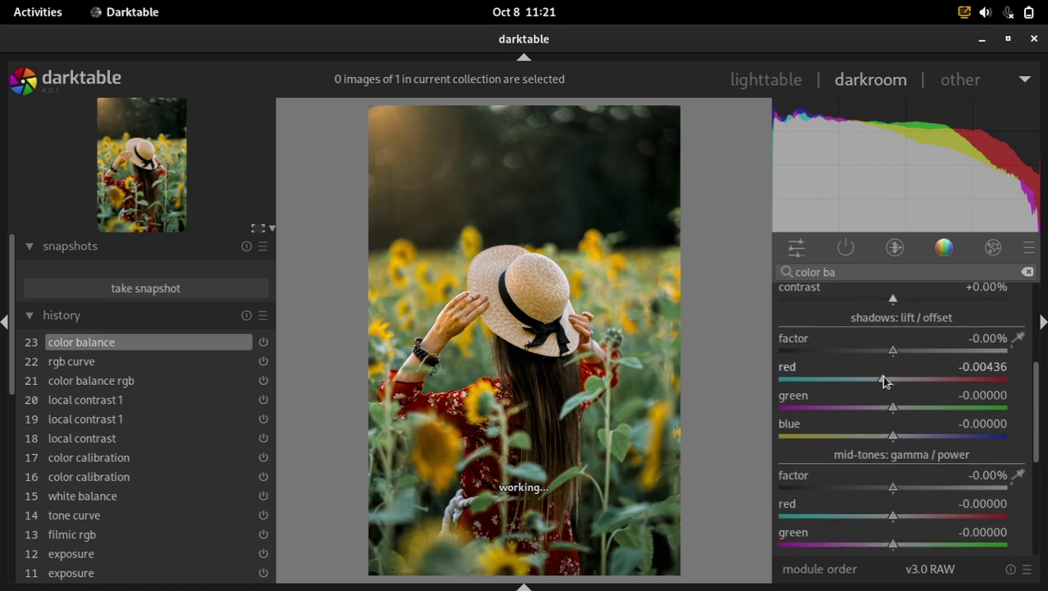
click(903, 441)
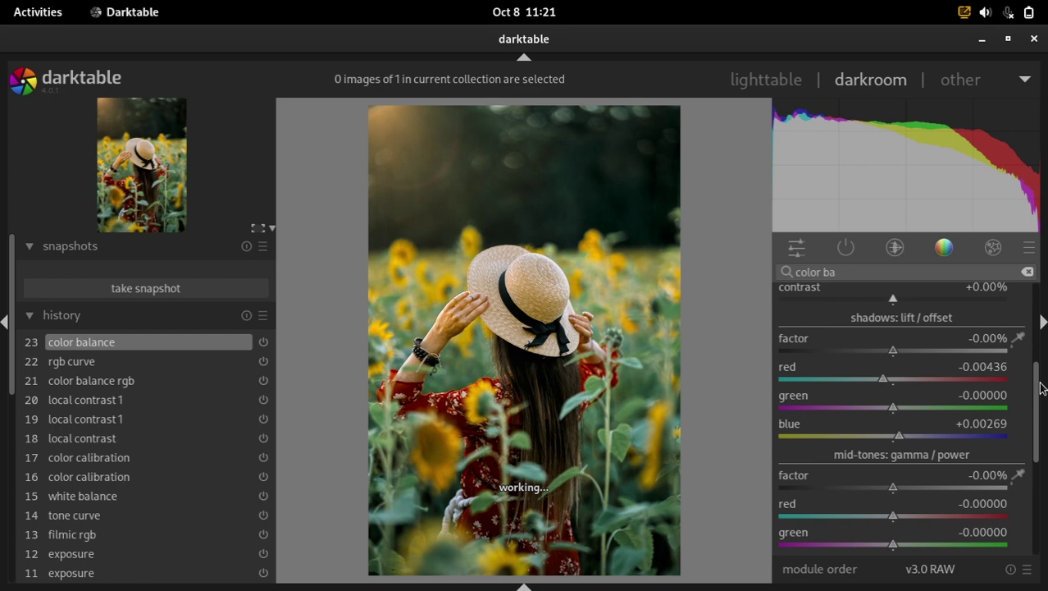
Warm the mid-tones by setting their blue to -0.02349 and red to +0.02685.
scroll(1038, 387, down, 4)
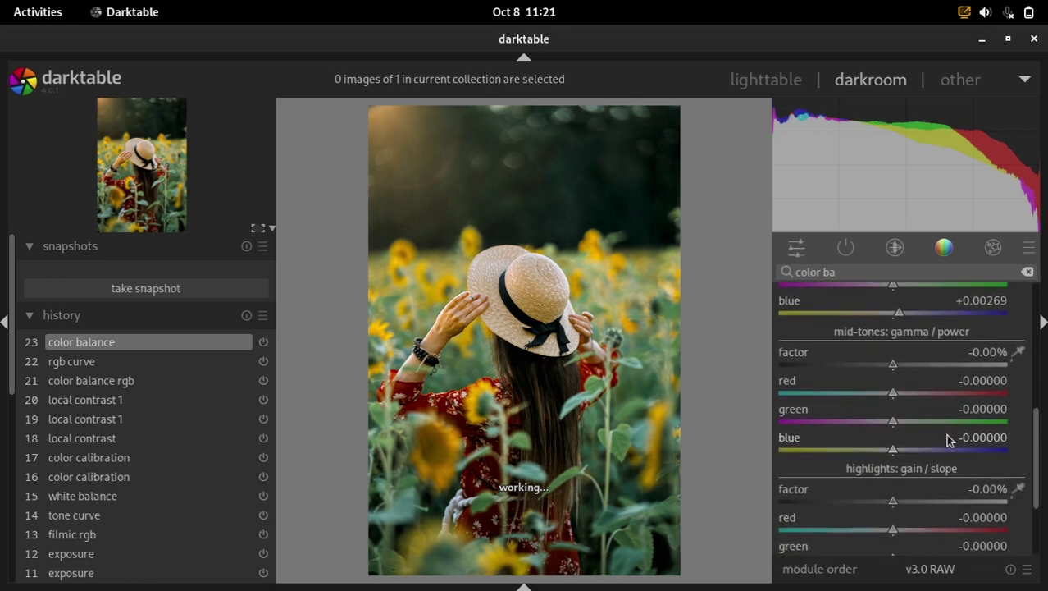
click(886, 447)
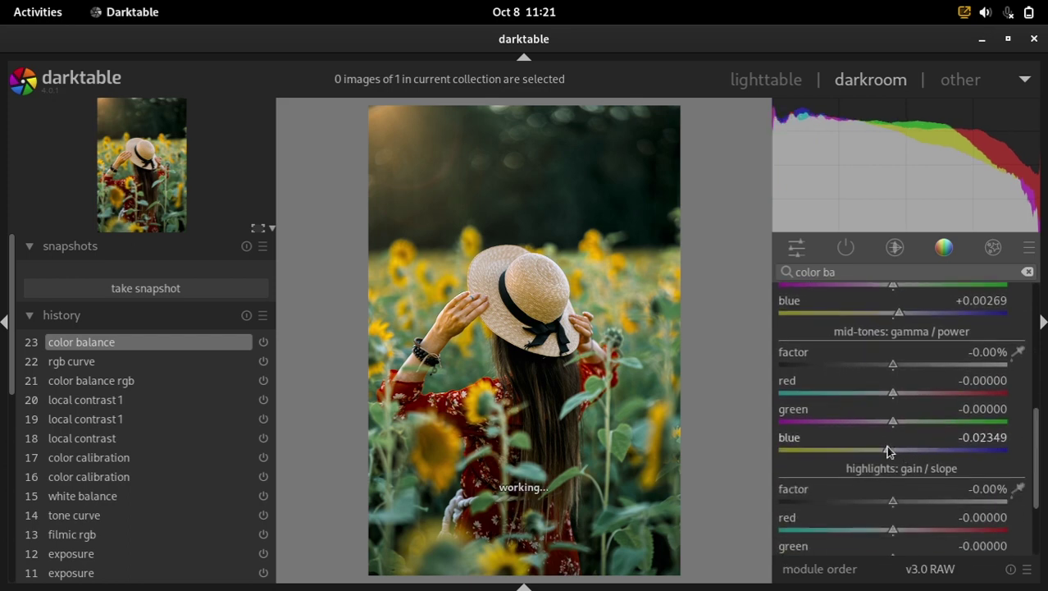
click(903, 393)
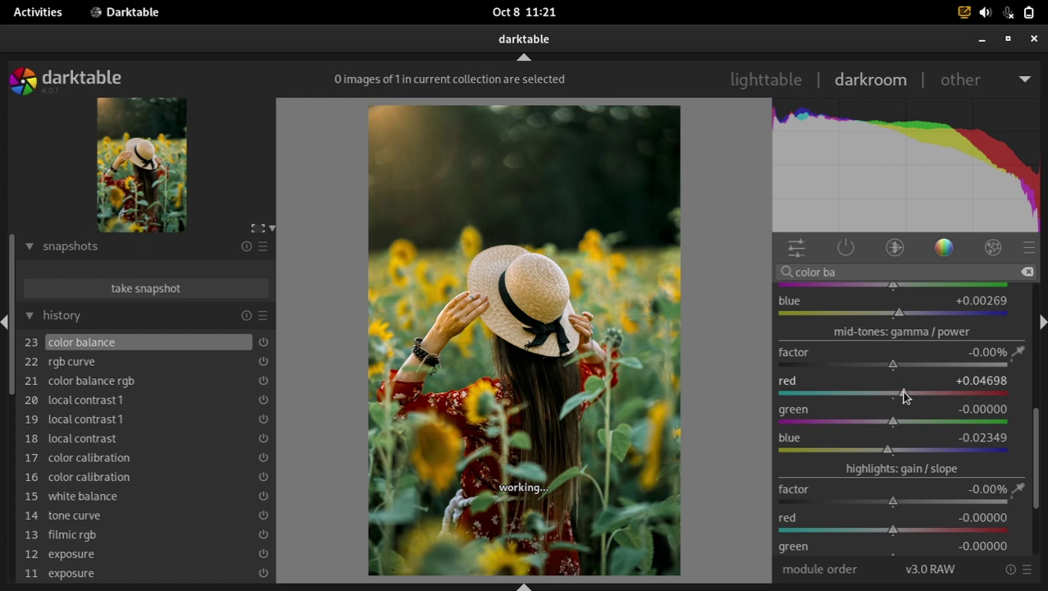
click(899, 393)
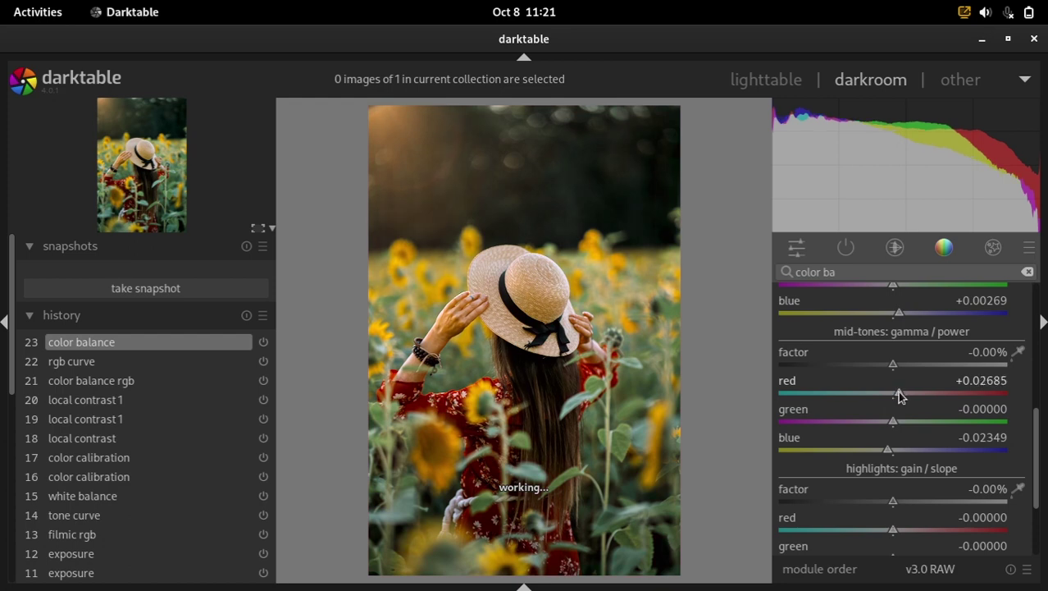
Warm the highlights by setting their blue to -0.02013 and raising their red slightly.
drag(1026, 430, 1027, 483)
scroll(893, 464, down, 2)
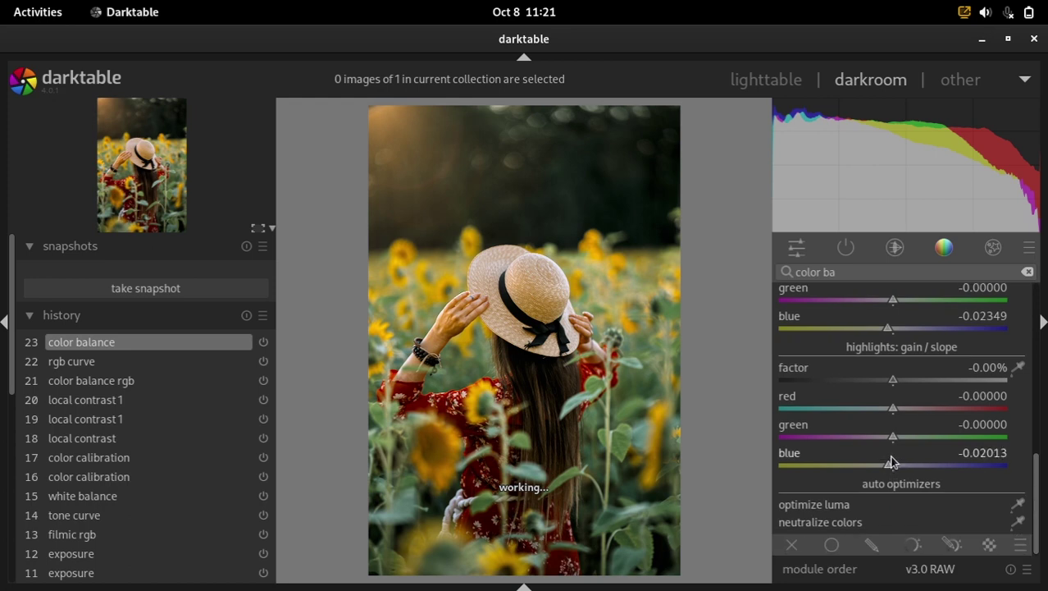
click(901, 409)
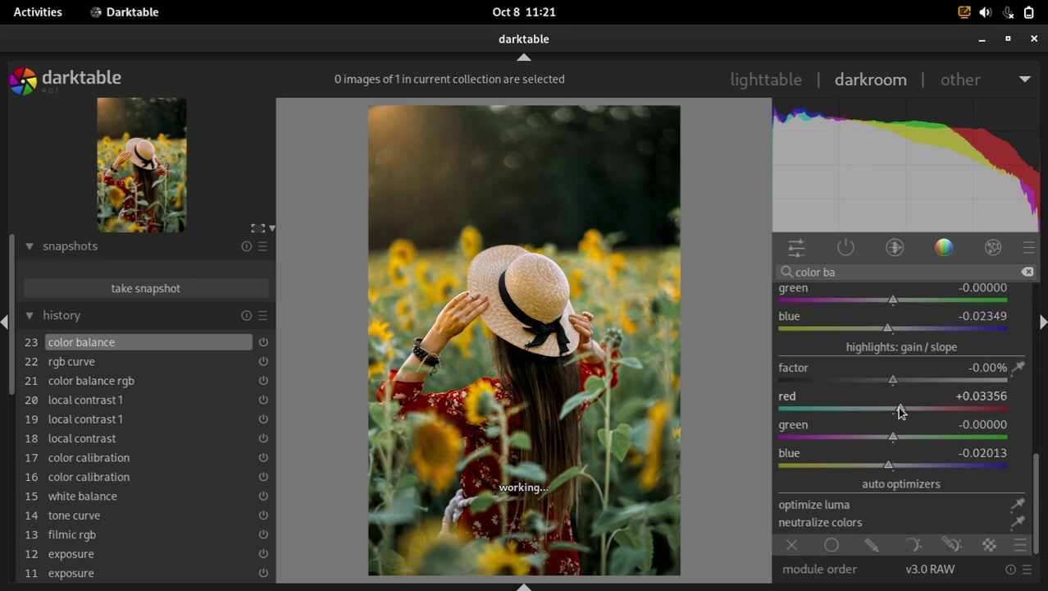
click(898, 409)
Compare the image repeatedly with and without the color balance adjustment, leaving the module switched on.
drag(1036, 459, 1021, 322)
scroll(1021, 323, up, 3)
click(835, 323)
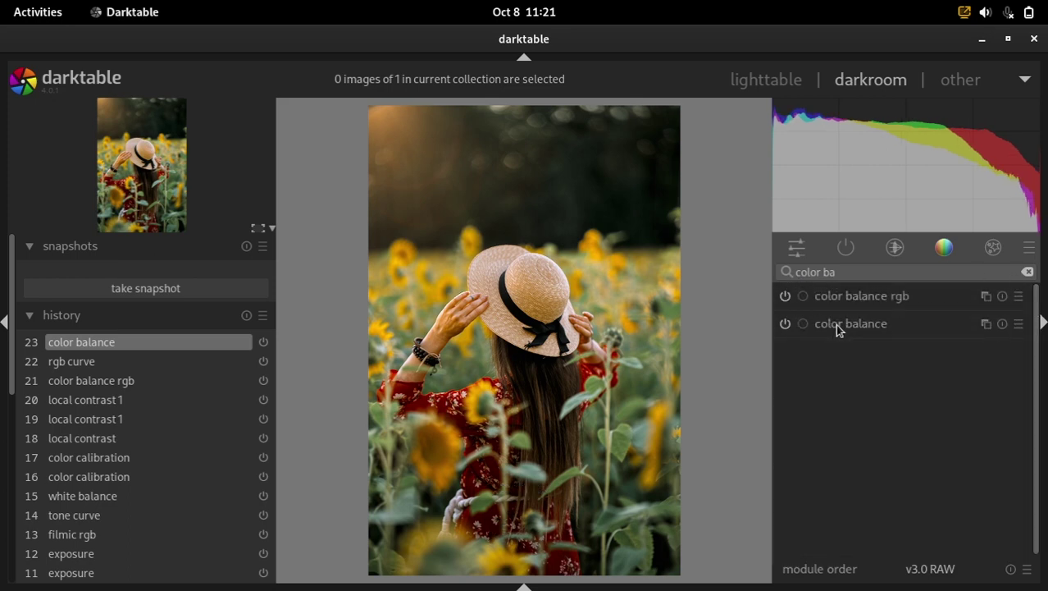
click(785, 324)
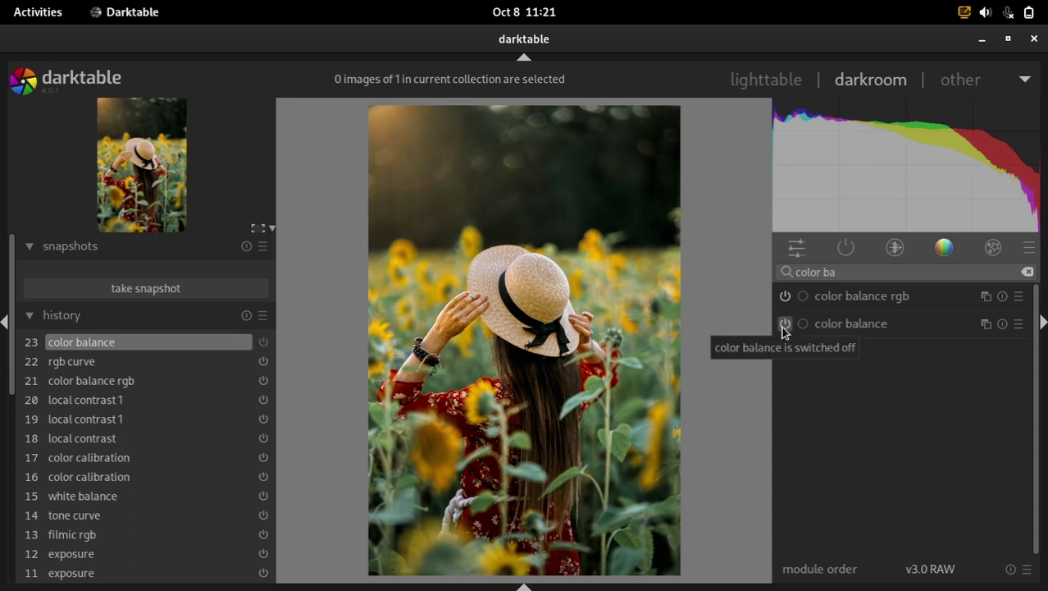
click(785, 325)
click(784, 325)
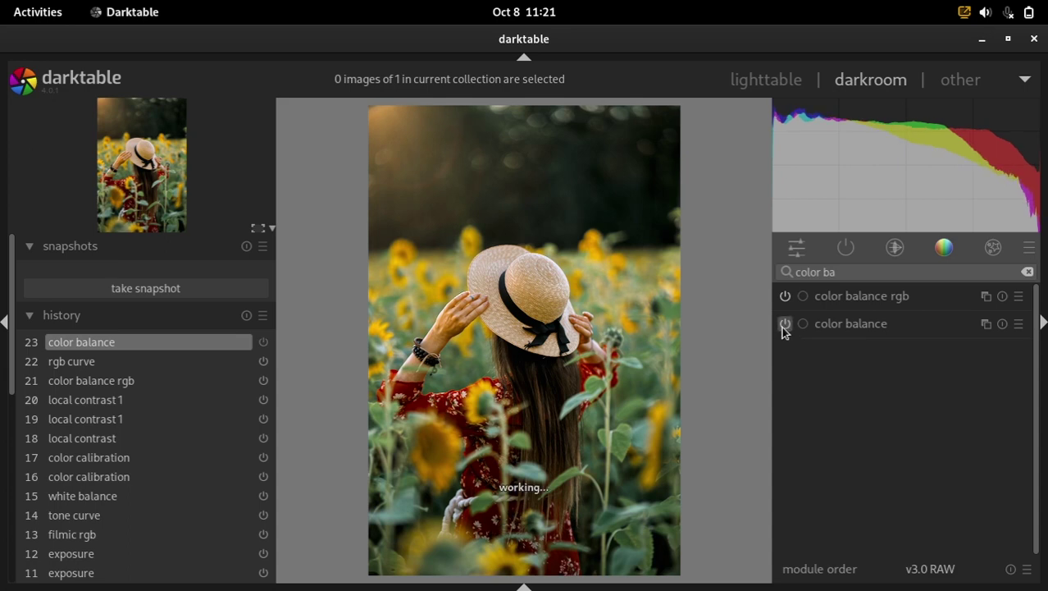
click(784, 325)
click(836, 320)
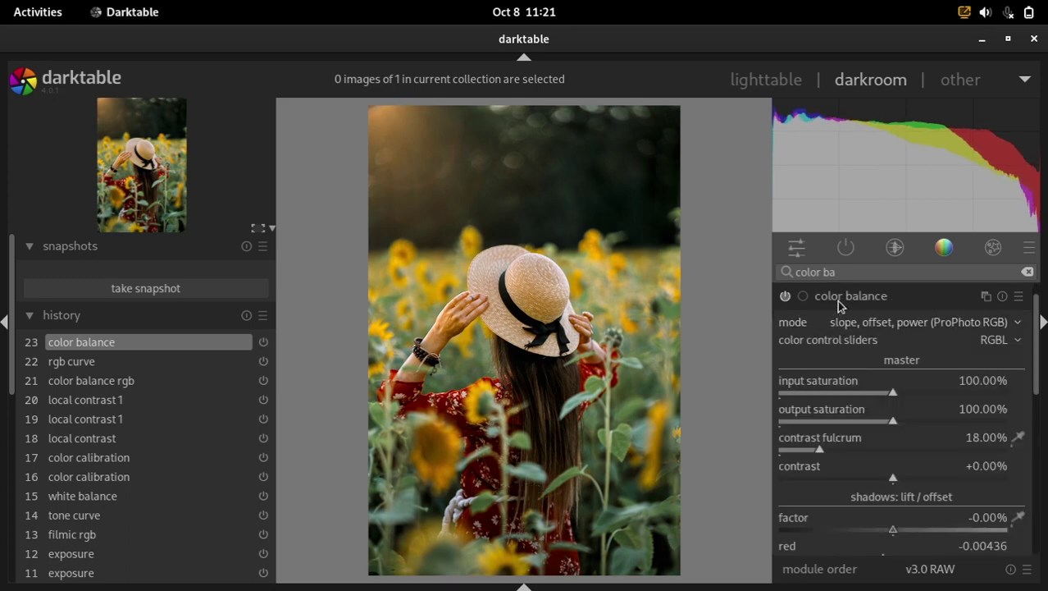
click(785, 297)
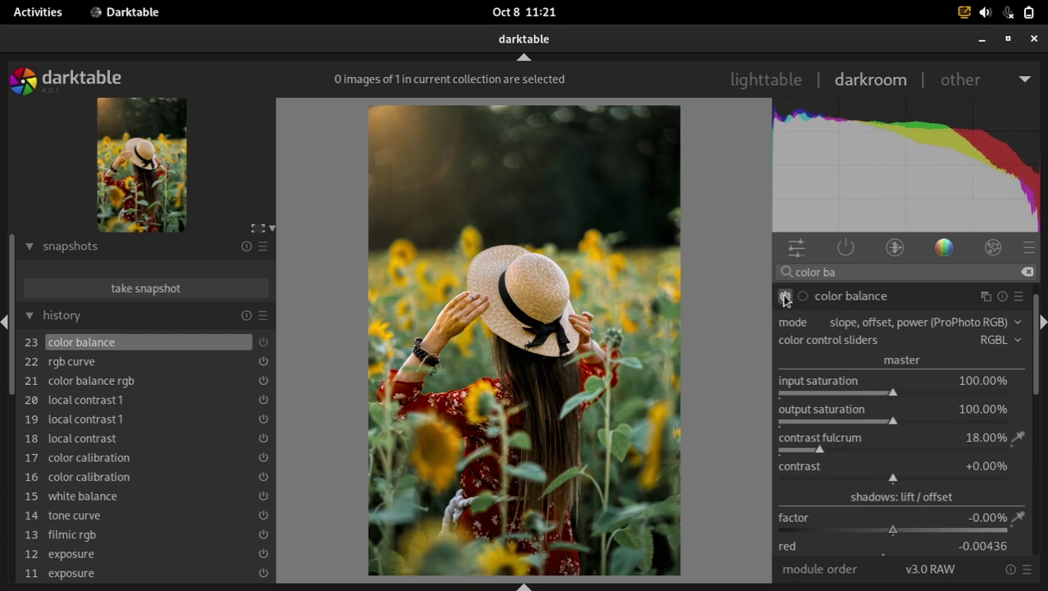
click(787, 296)
Find the color zones module and switch it on for hue editing.
drag(876, 269, 820, 271)
text(z)
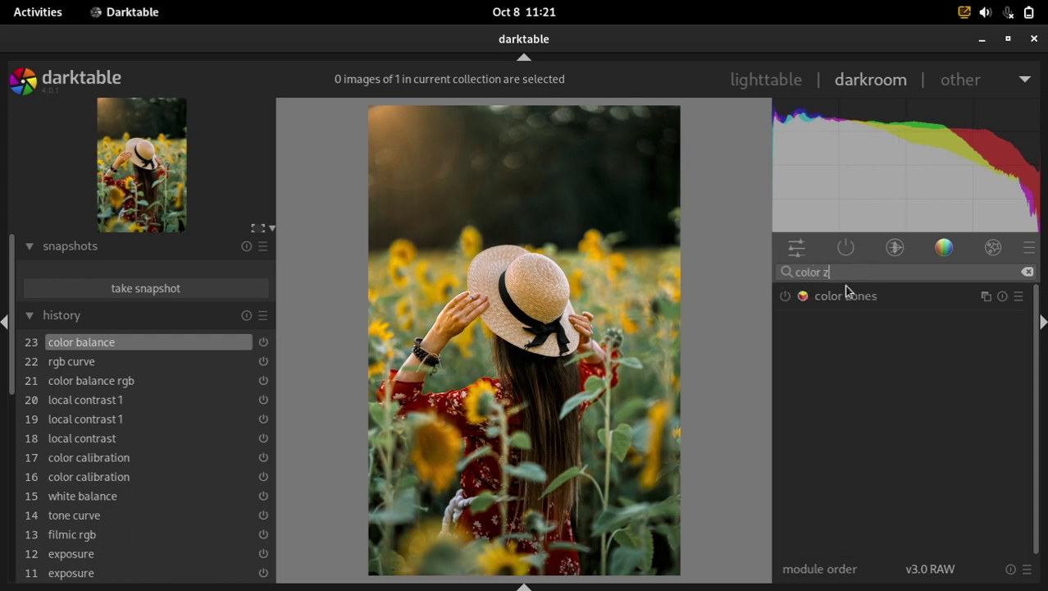
click(828, 296)
click(783, 298)
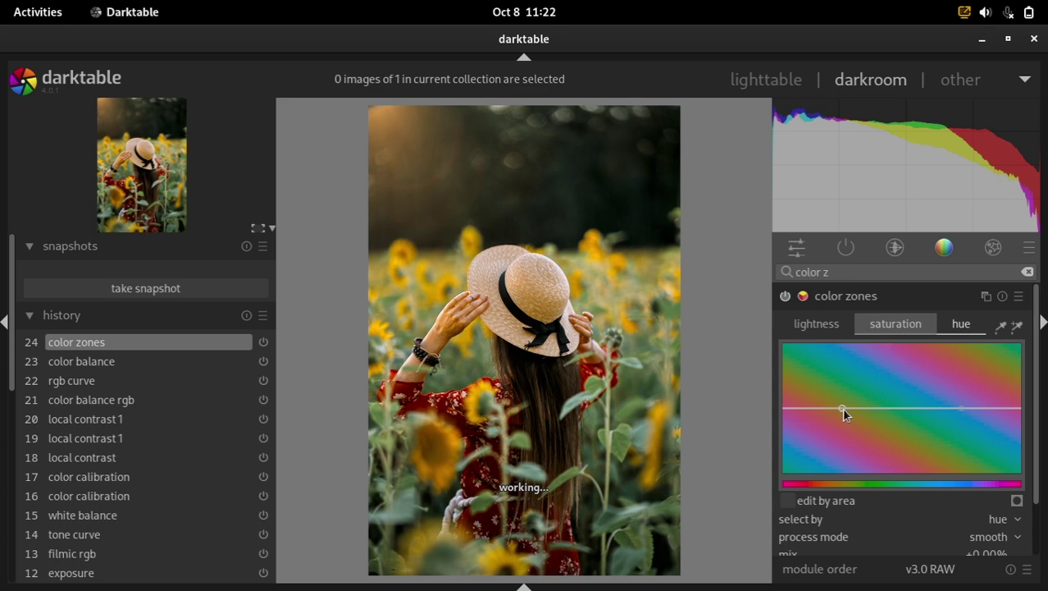
Lower the hue curve slightly at orange and the neighbouring yellow point, and compare the image with and without color zones.
click(808, 414)
drag(809, 415, 810, 418)
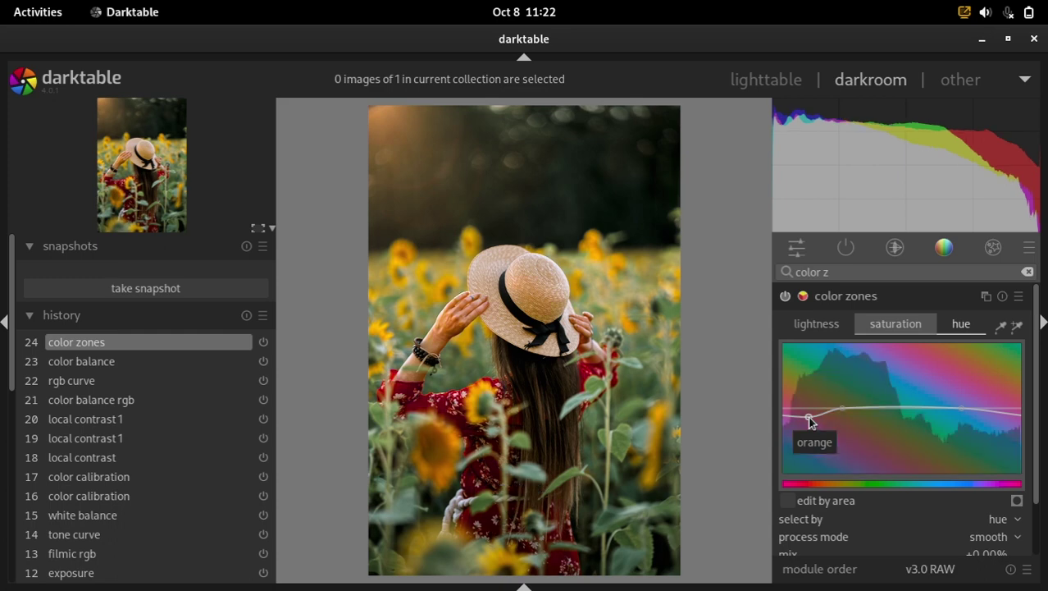
drag(809, 417, 837, 410)
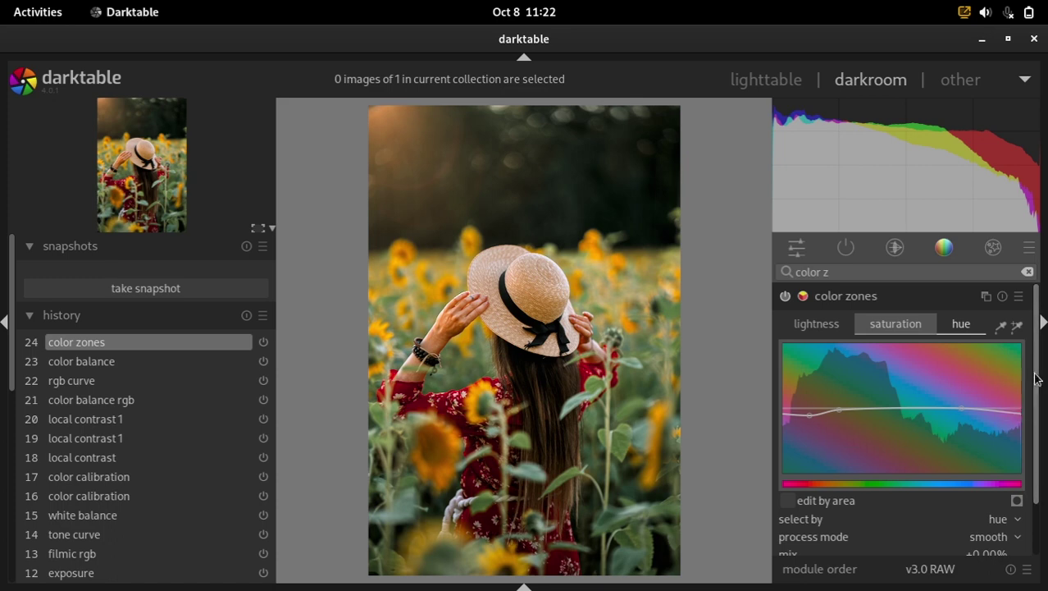
click(858, 297)
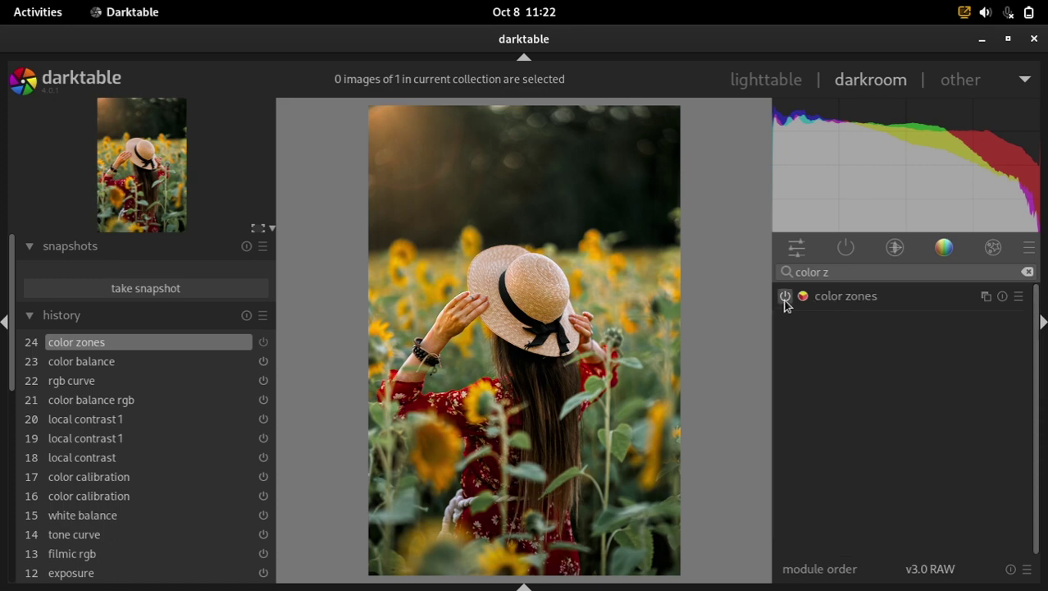
click(842, 297)
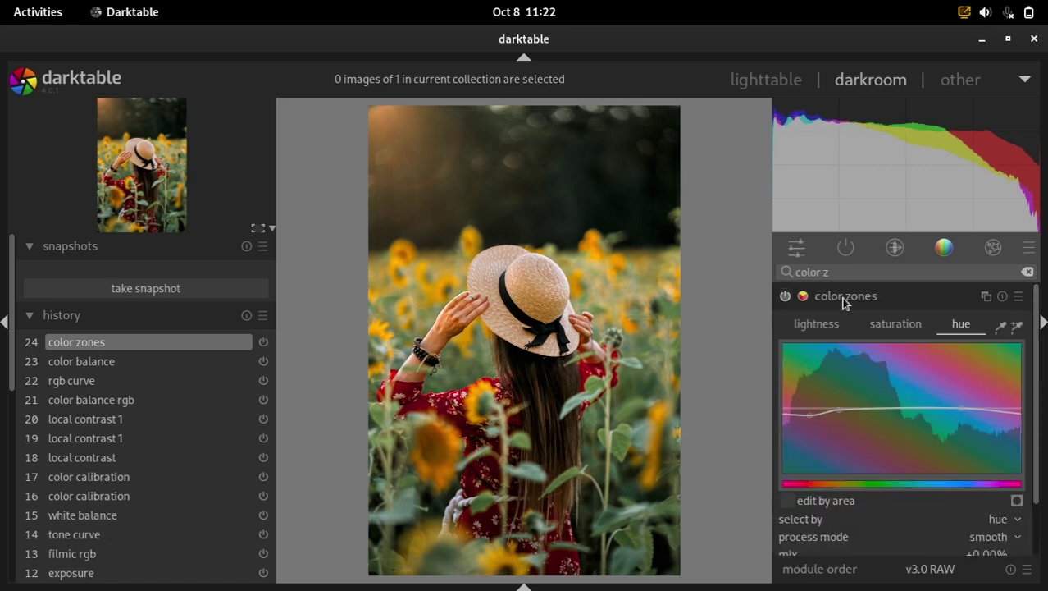
Lower the color zones saturation curve slightly at orange and compare the image with and without the module.
click(877, 326)
drag(809, 416, 810, 419)
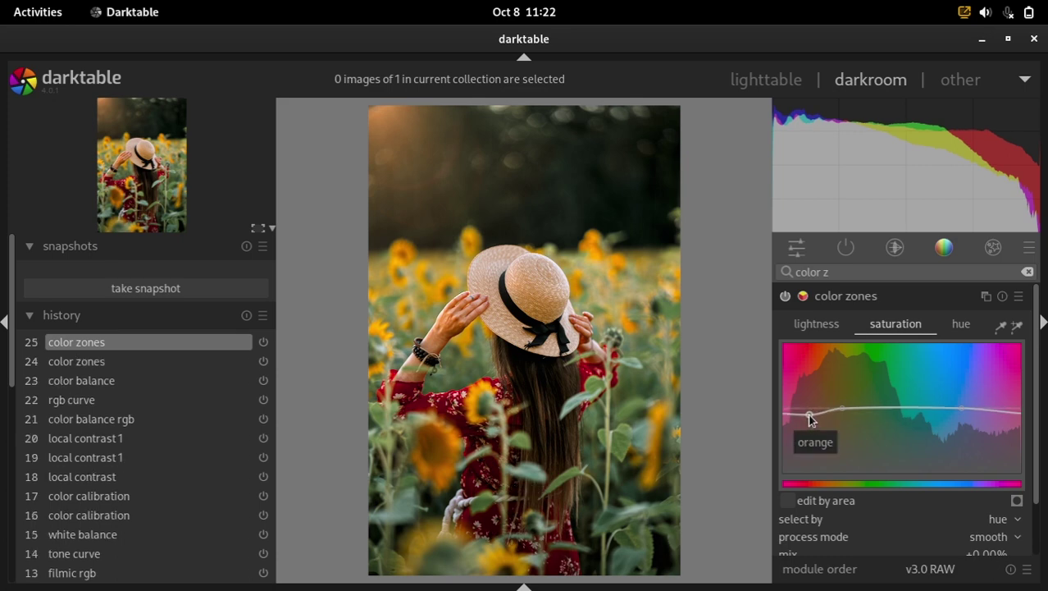
click(785, 297)
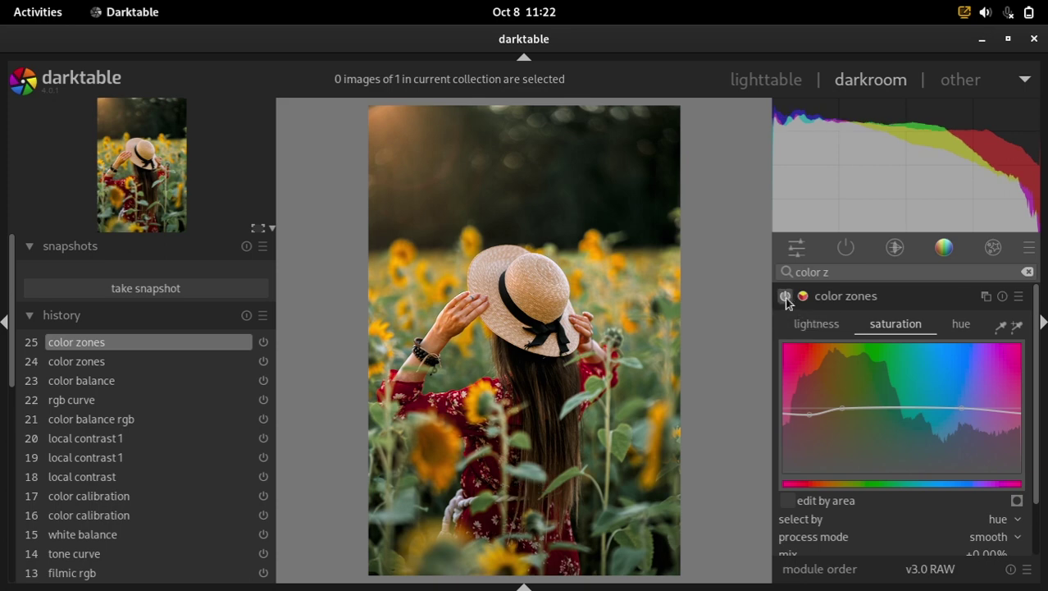
click(837, 296)
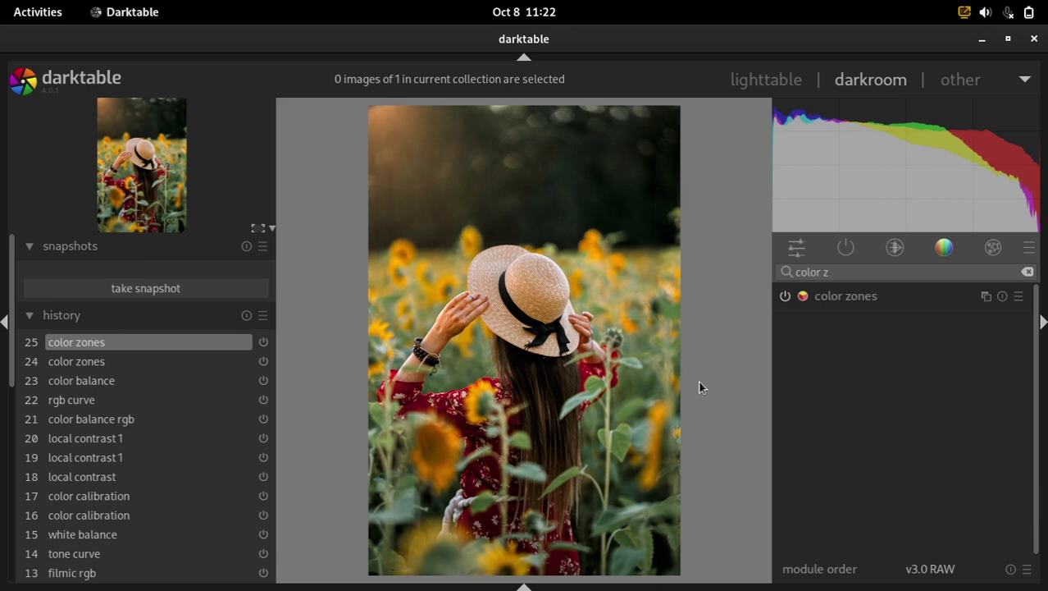
Create a new instance of the rgb curve module and move it above color zones, directly below output color profile.
drag(851, 274, 773, 257)
text(rgb c)
click(986, 295)
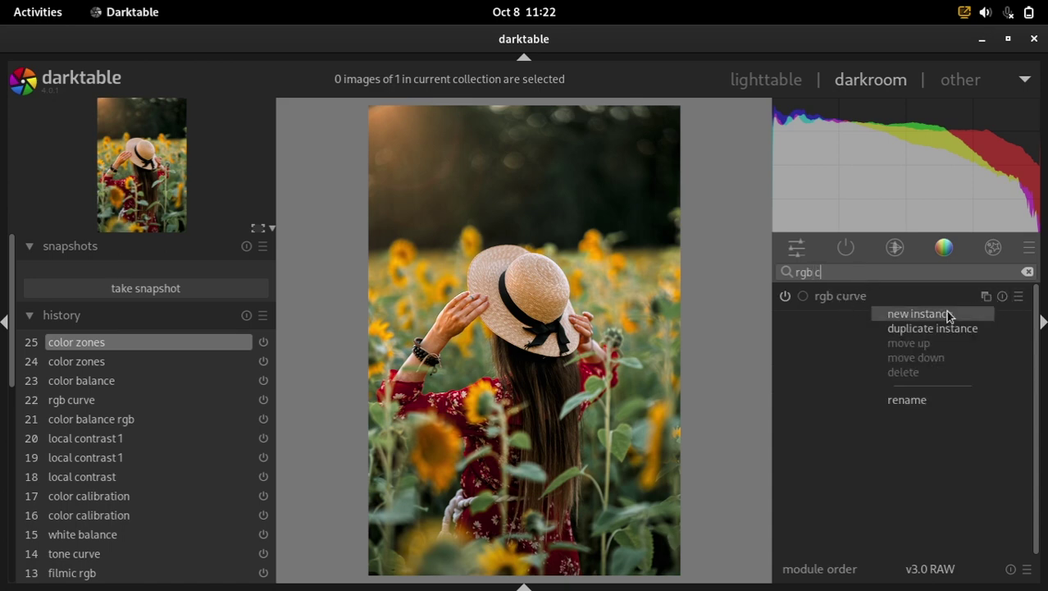
click(949, 316)
click(850, 254)
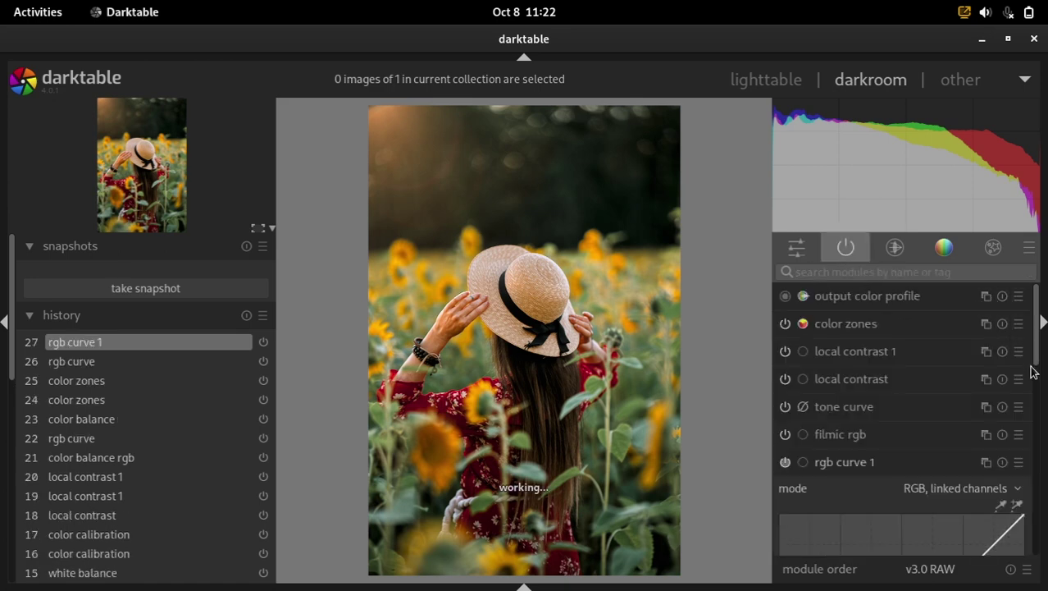
drag(857, 462, 886, 314)
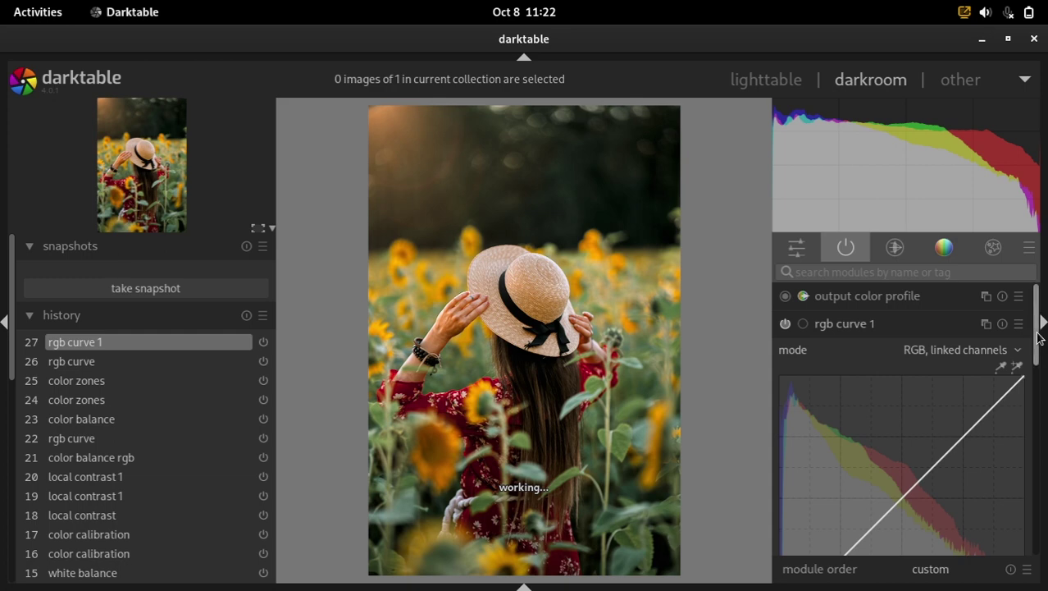
Add anchor points along the new rgb curve, enable compensate middle gray, and lift the black point slightly to fade the shadows.
drag(1035, 361, 1034, 394)
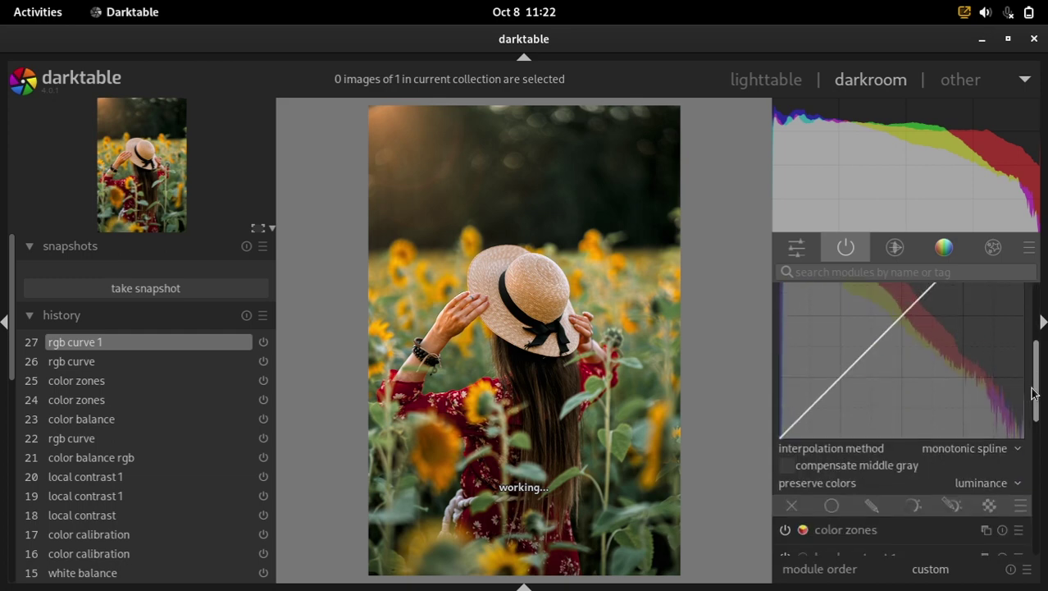
click(807, 411)
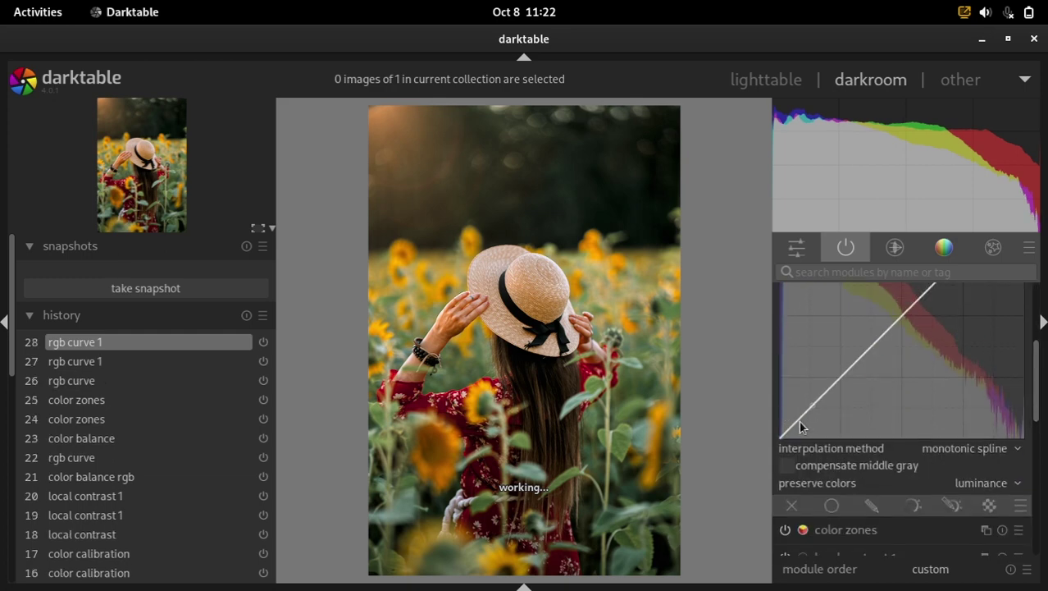
click(788, 465)
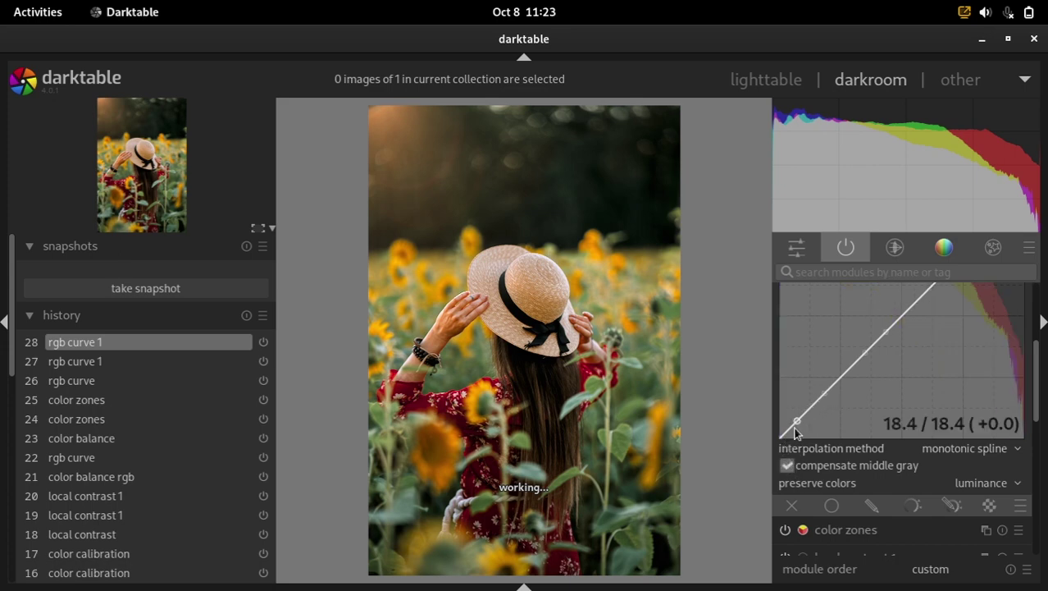
drag(783, 434, 781, 425)
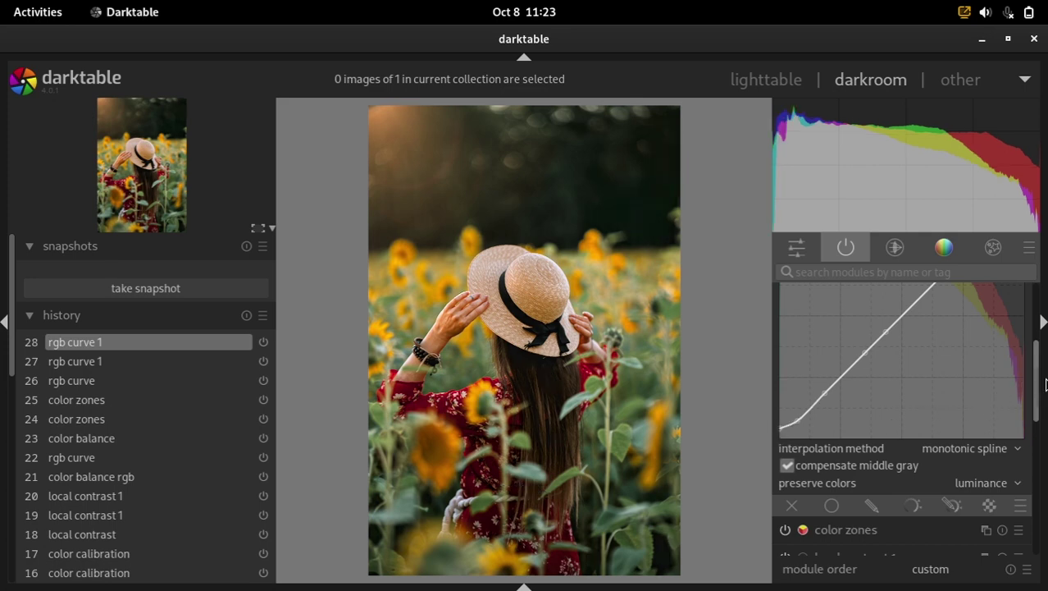
Set preserve colors to none in the new rgb curve and compare the image with and without that instance.
click(984, 483)
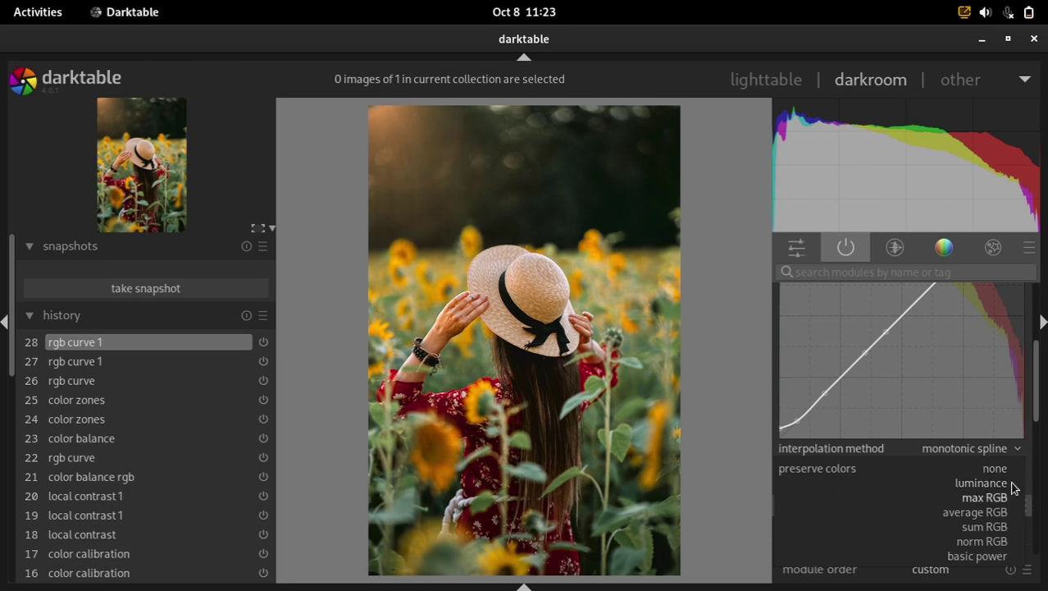
click(993, 471)
scroll(1037, 398, up, 3)
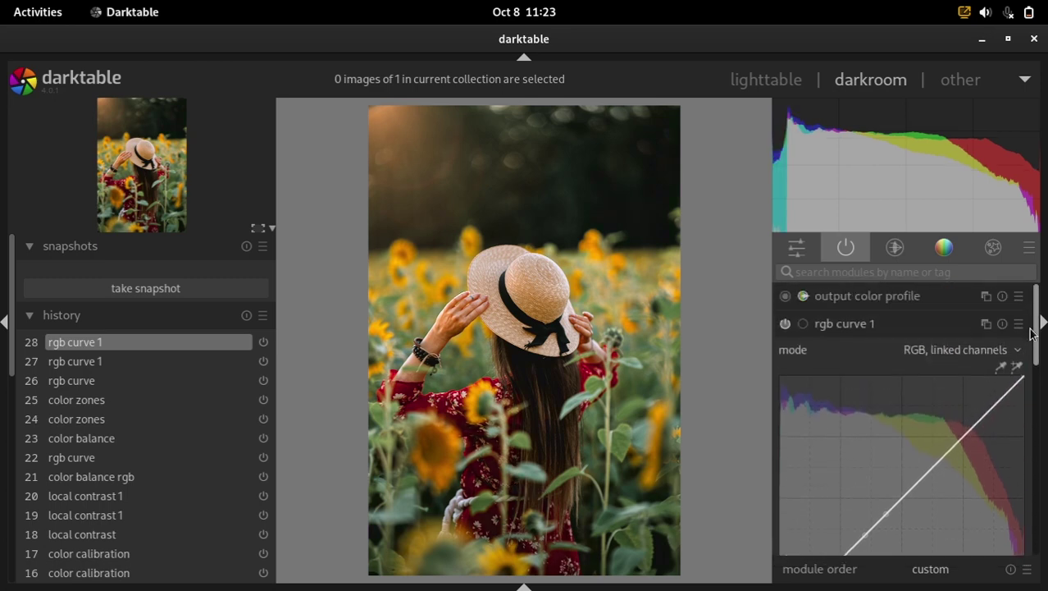
click(853, 327)
click(785, 297)
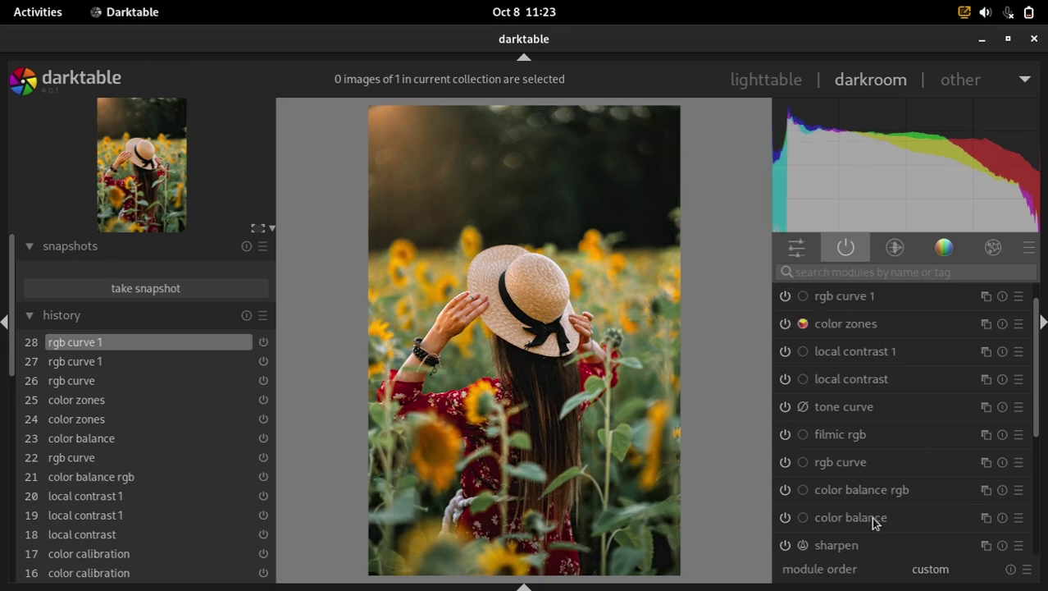
Move the color balance module above rgb curve 1 and compare the image with and without it, leaving it switched on.
drag(873, 522, 917, 291)
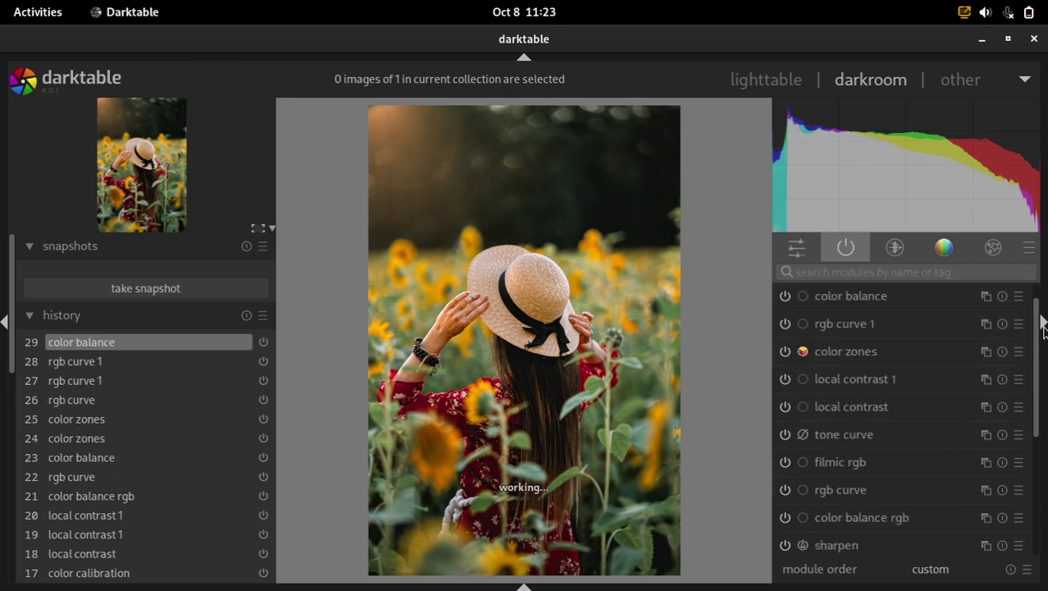
scroll(924, 296, up, 1)
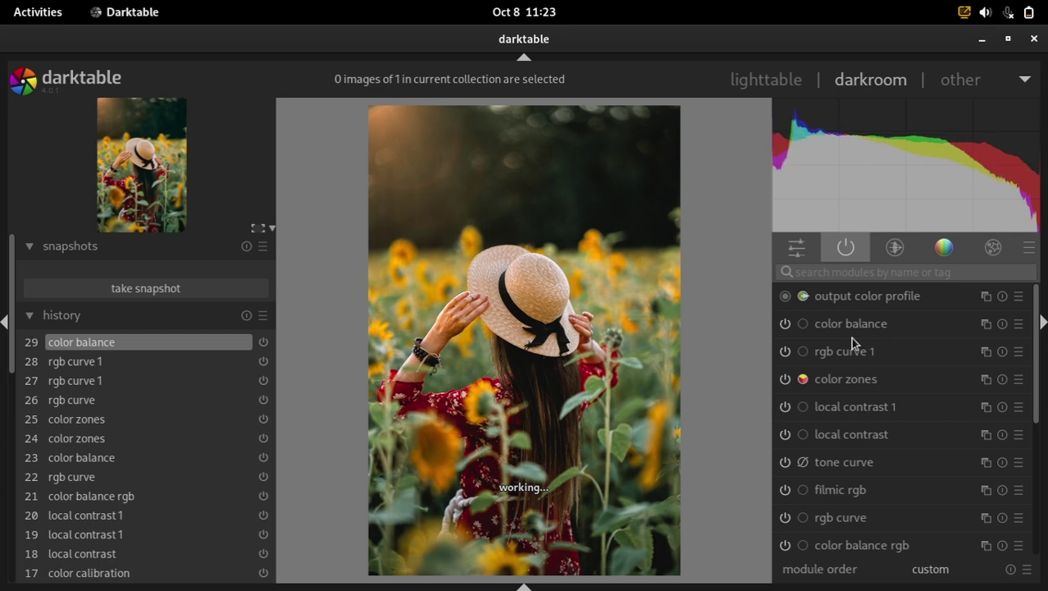
click(785, 324)
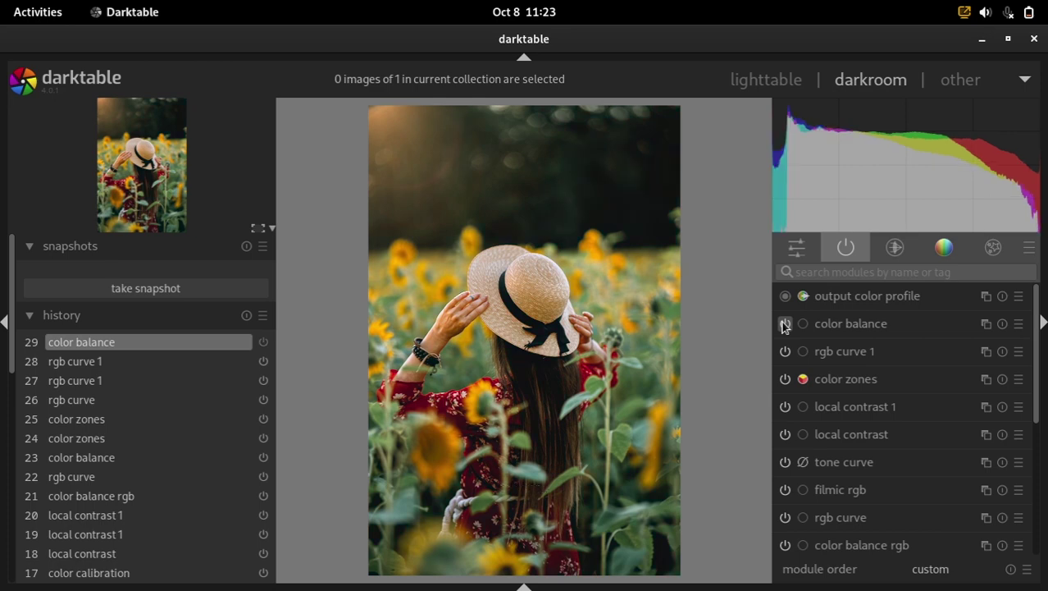
click(785, 324)
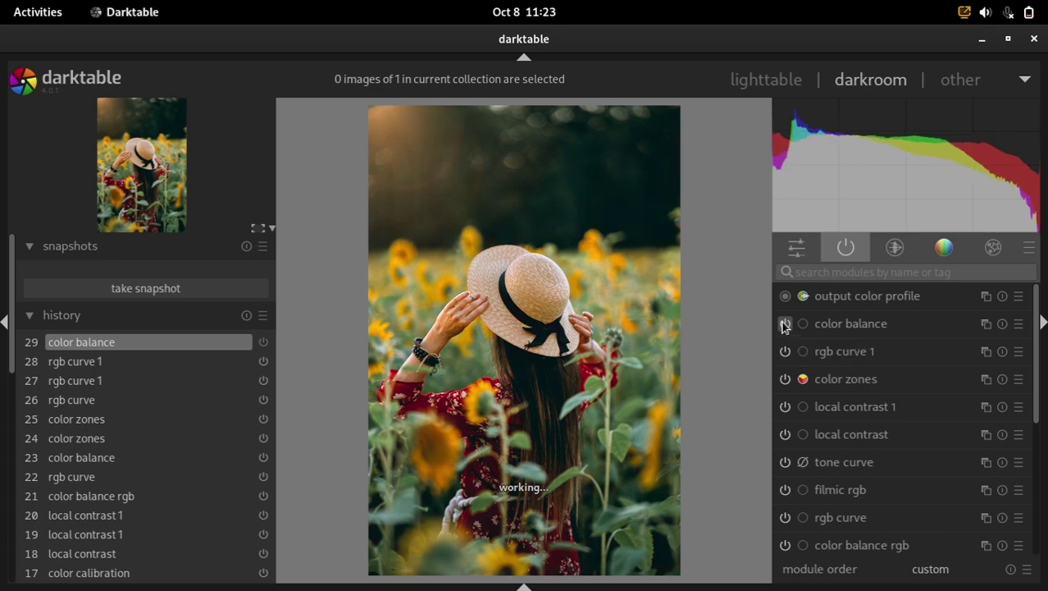
click(784, 324)
Set the color balance shadows' red to +0.00101 and blue to +0.00201.
click(851, 322)
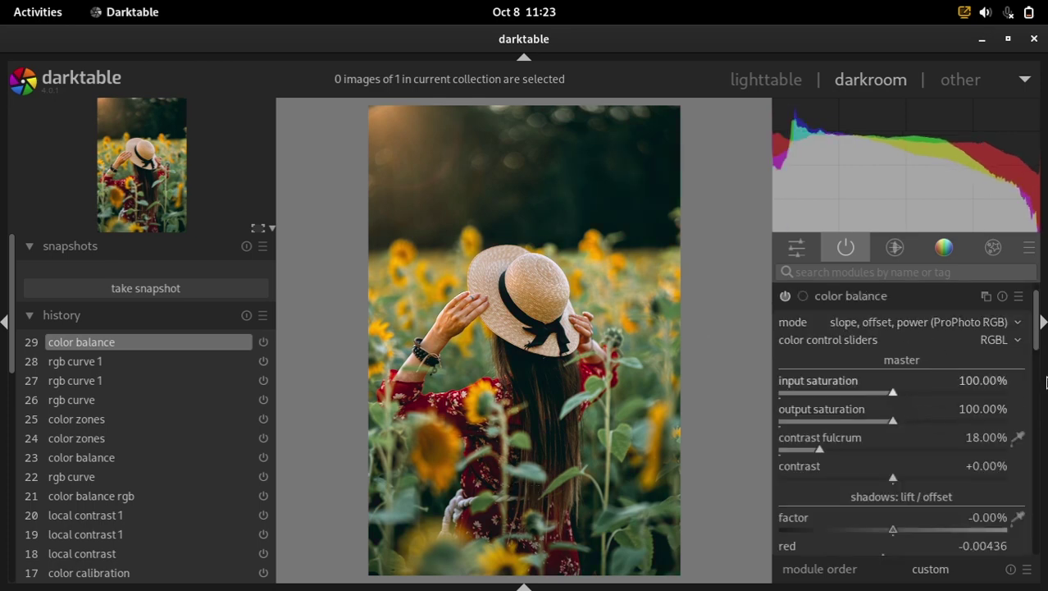
scroll(897, 354, down, 5)
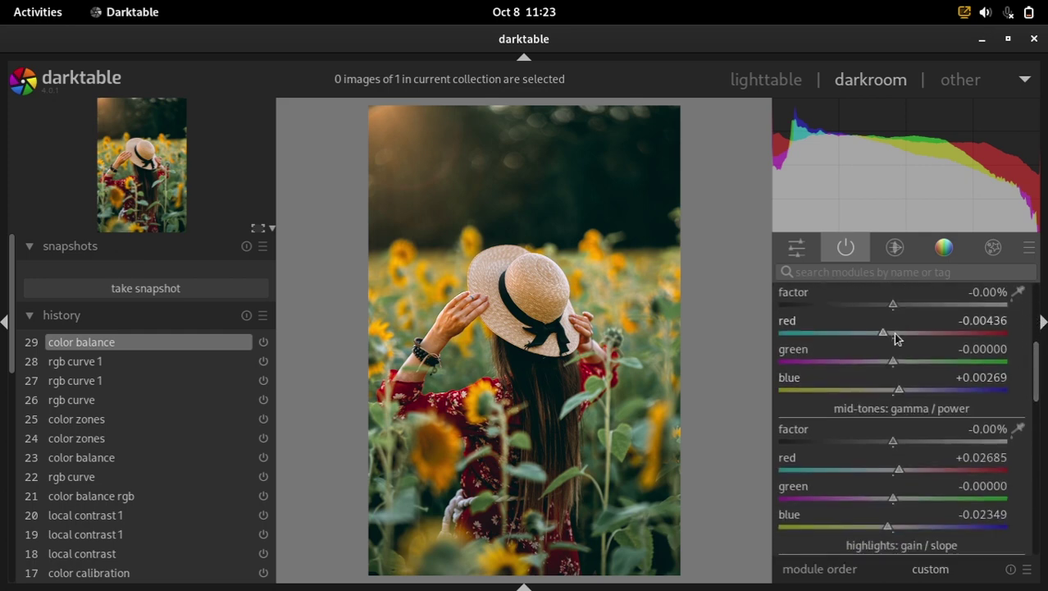
click(894, 333)
click(893, 391)
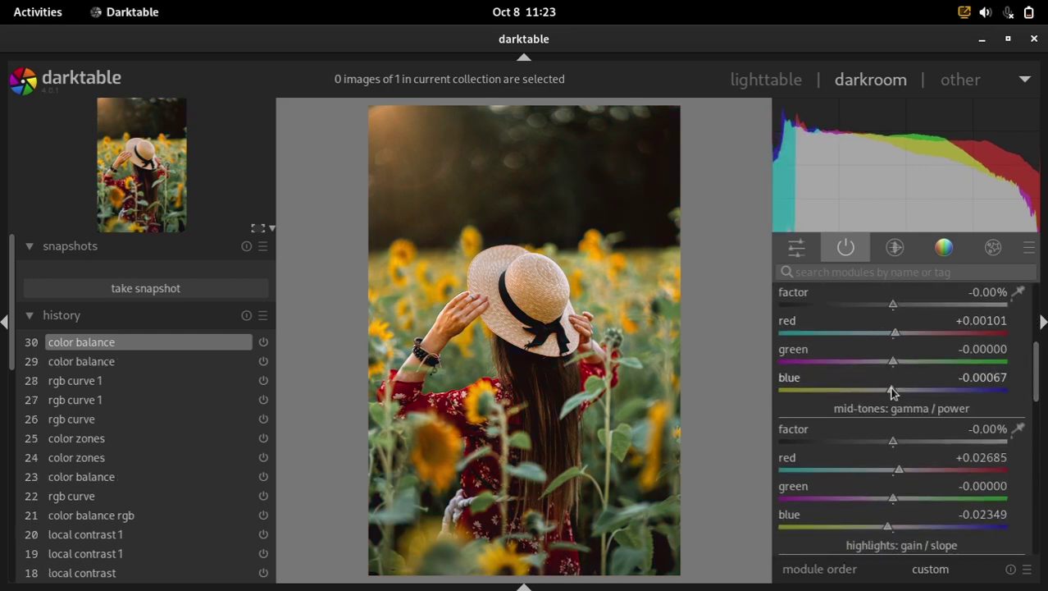
click(894, 392)
drag(894, 392, 898, 392)
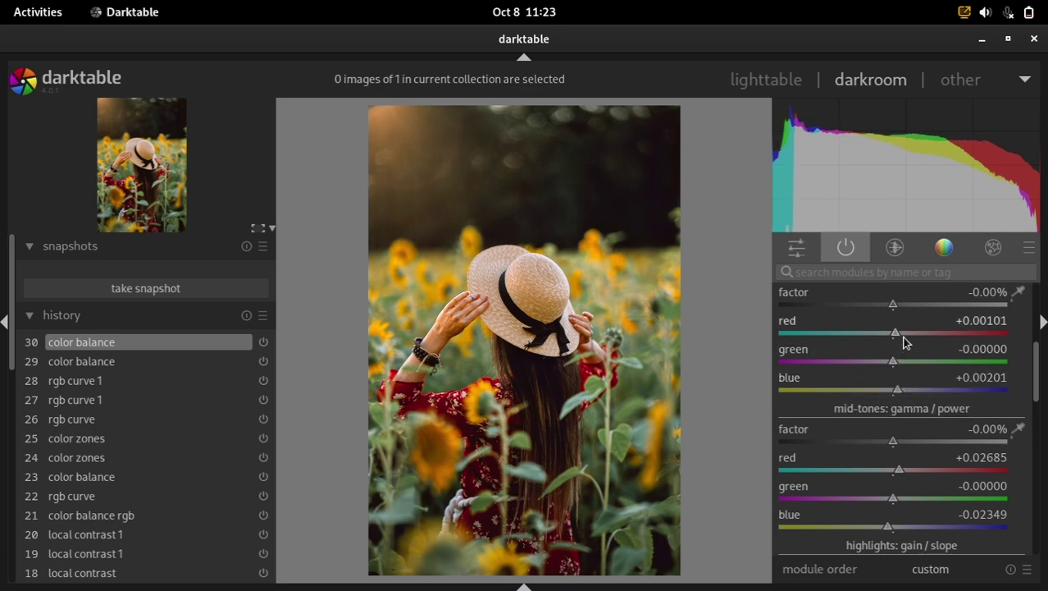
Set the shadows' green to +0.00034 and red to -0.00067, and compare the image with and without color balance.
click(899, 364)
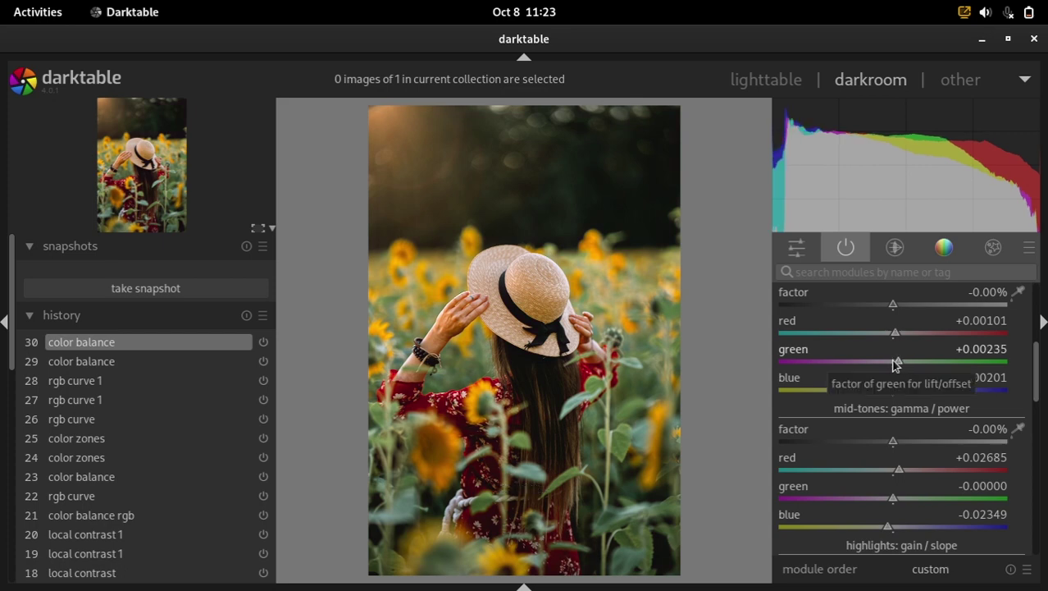
click(889, 359)
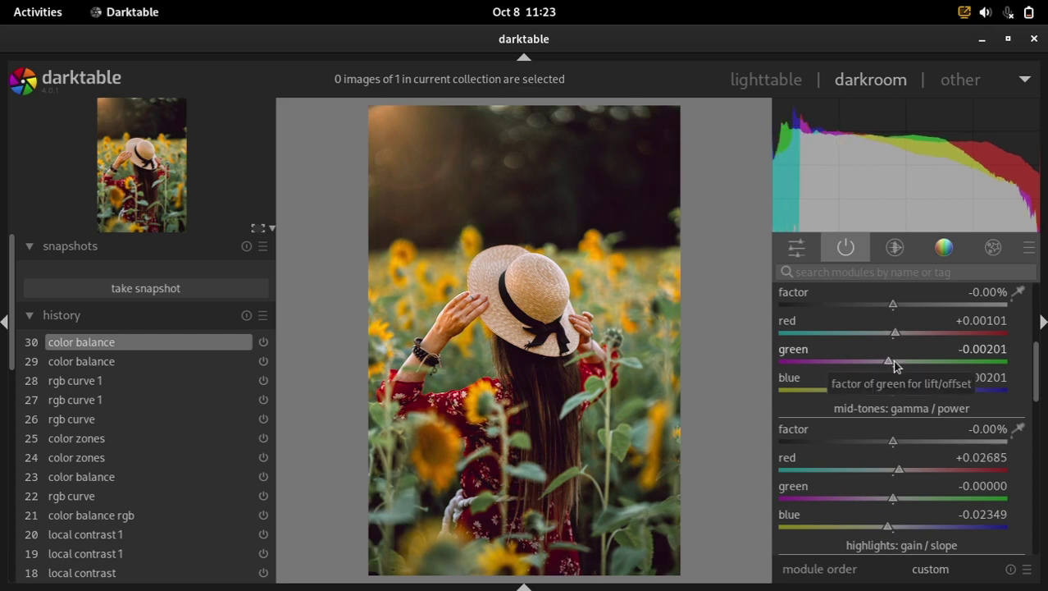
click(896, 363)
click(888, 332)
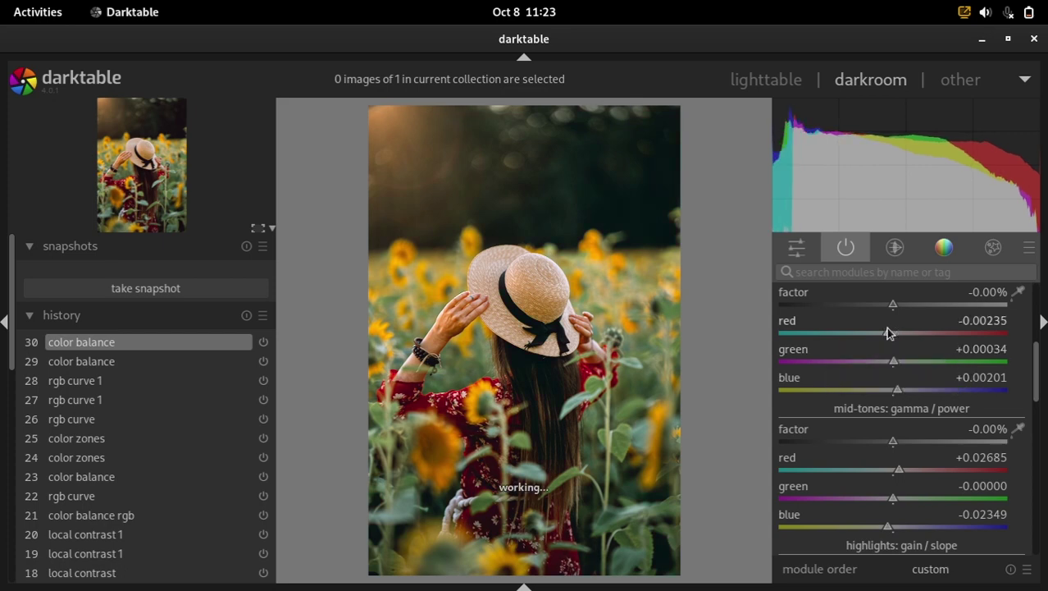
click(892, 334)
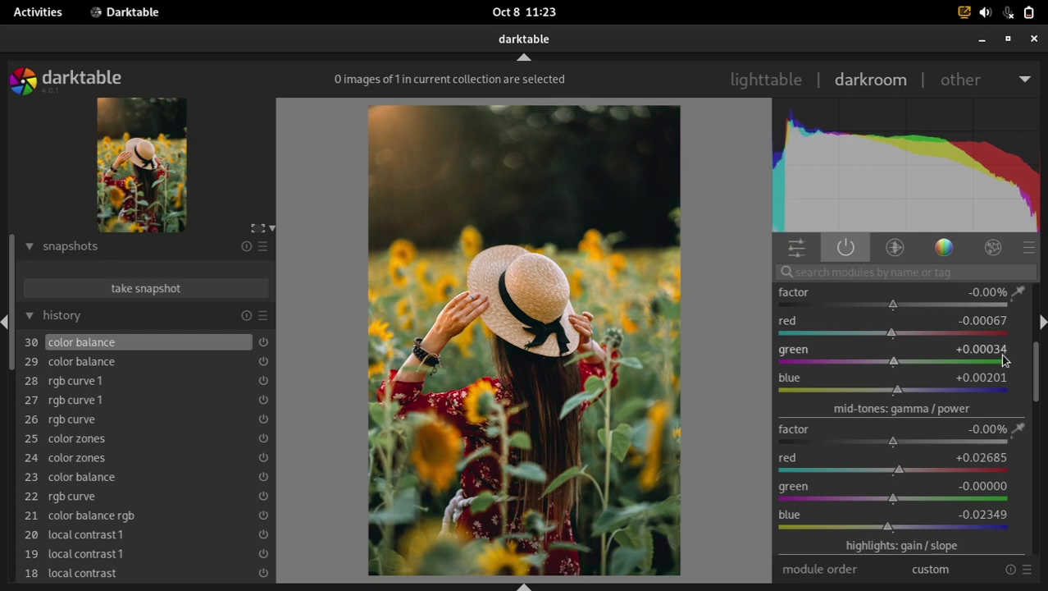
drag(1036, 361, 1038, 320)
scroll(854, 308, up, 3)
click(854, 311)
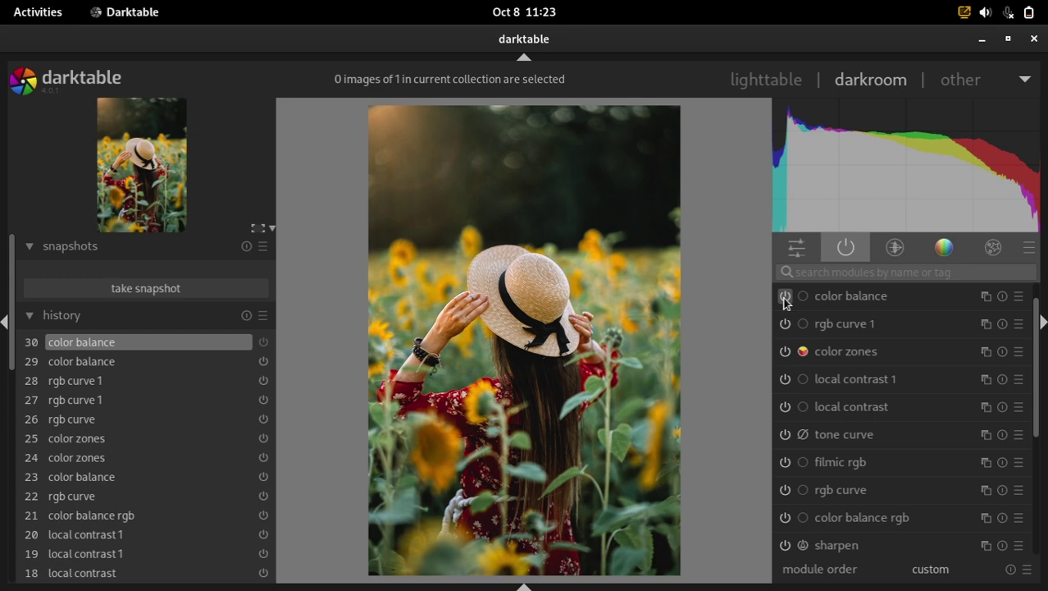
Inspect the hand and hat brim up close and take a snapshot of the edited image.
mouse_move(262, 375)
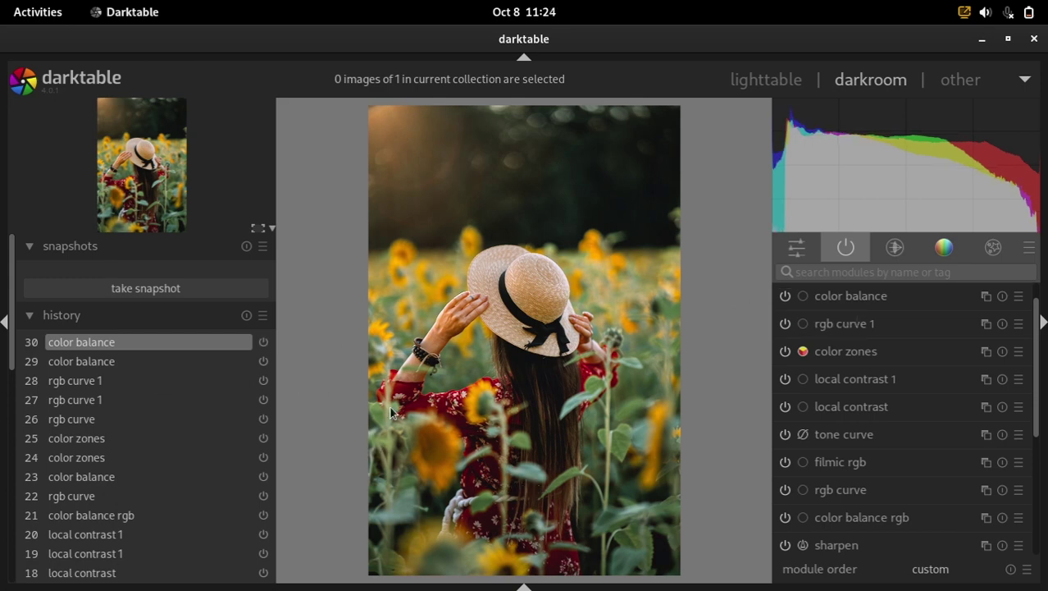
scroll(454, 316, up, 5)
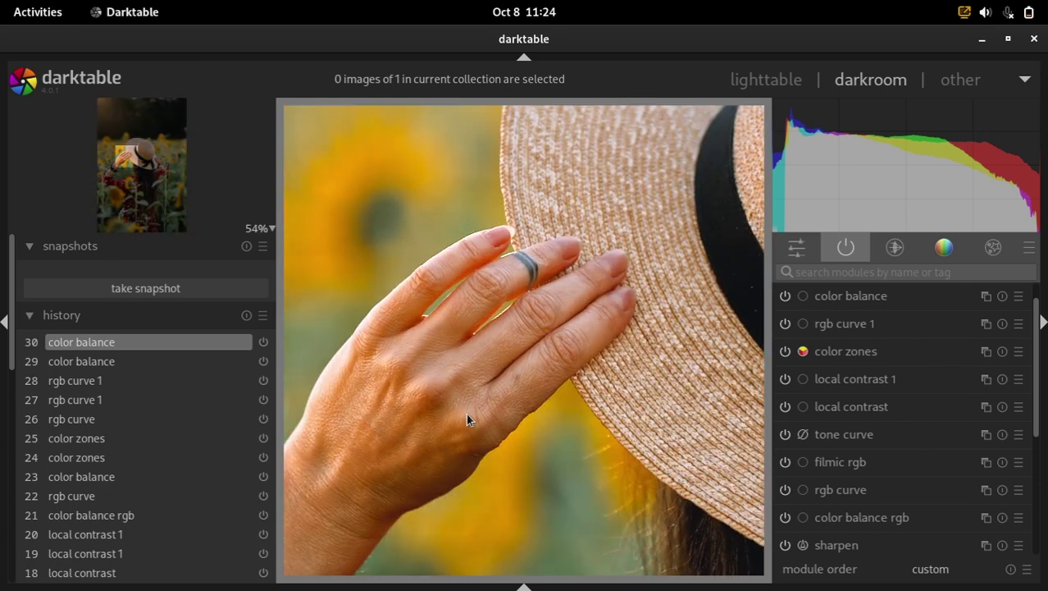
scroll(467, 415, down, 5)
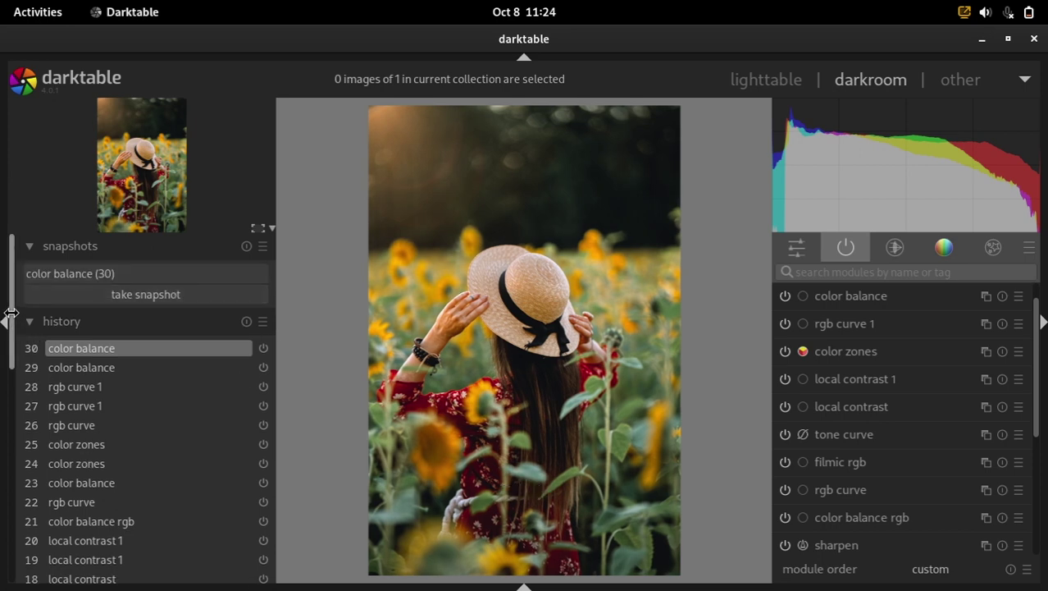
Compare exposure history state 11 with the color balance snapshot using the split view, and restore history state 30 with the snapshot hidden.
drag(11, 321, 11, 410)
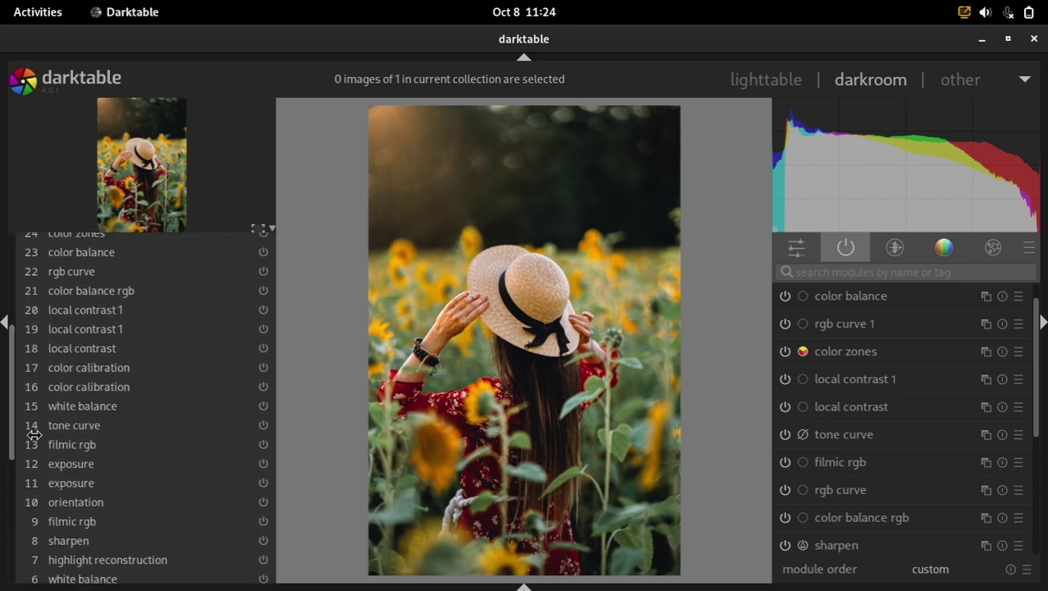
click(66, 482)
scroll(11, 395, up, 1)
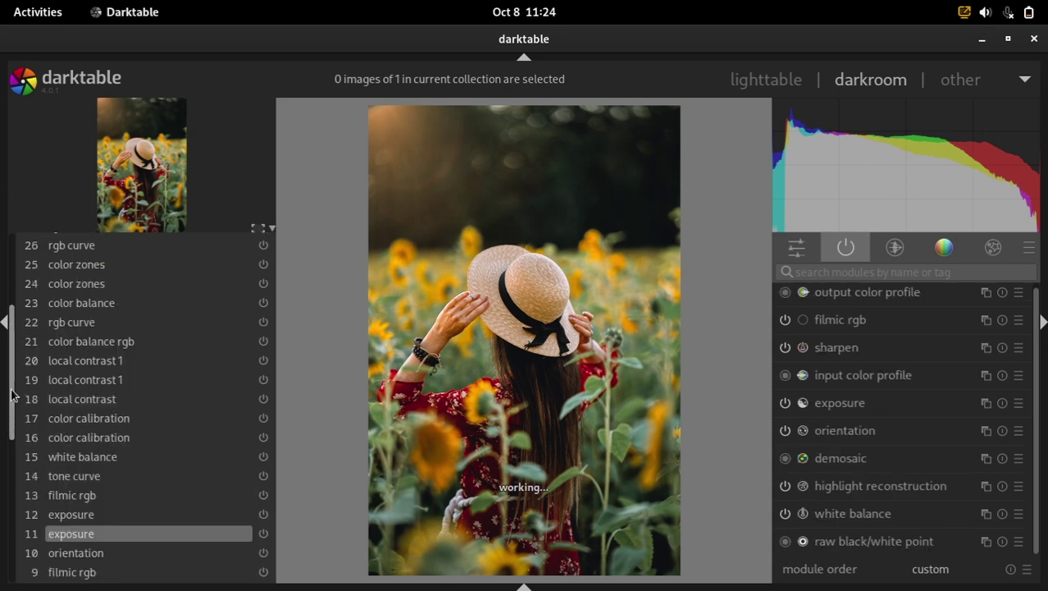
drag(11, 395, 4, 320)
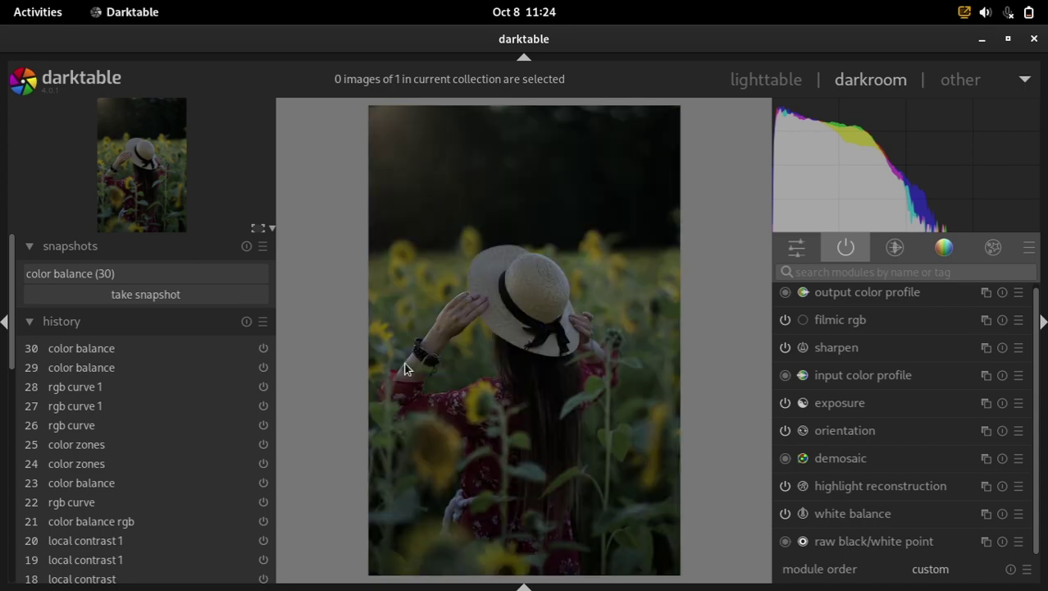
click(242, 276)
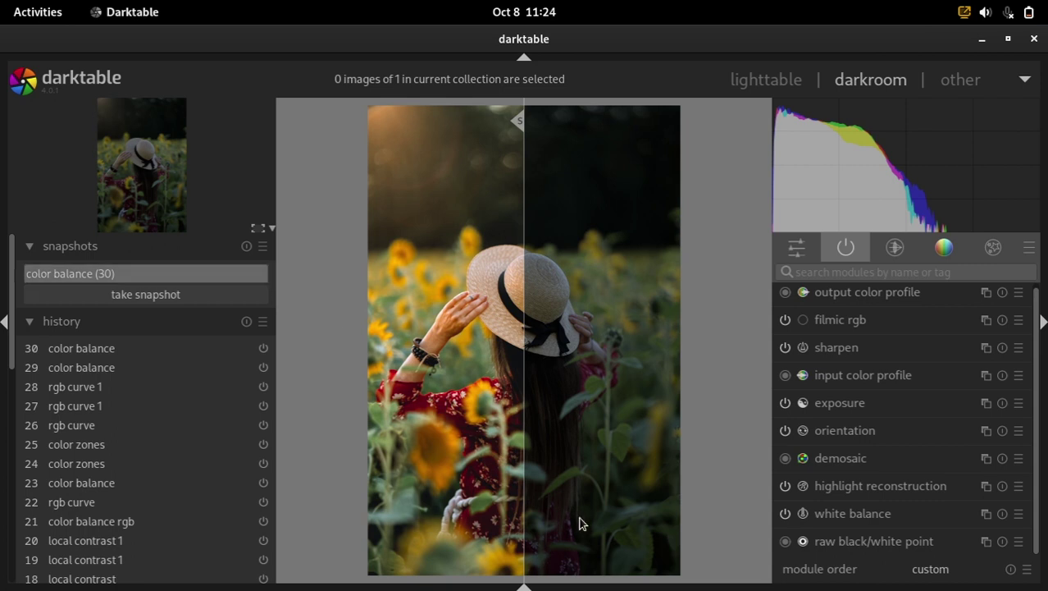
drag(518, 480, 693, 443)
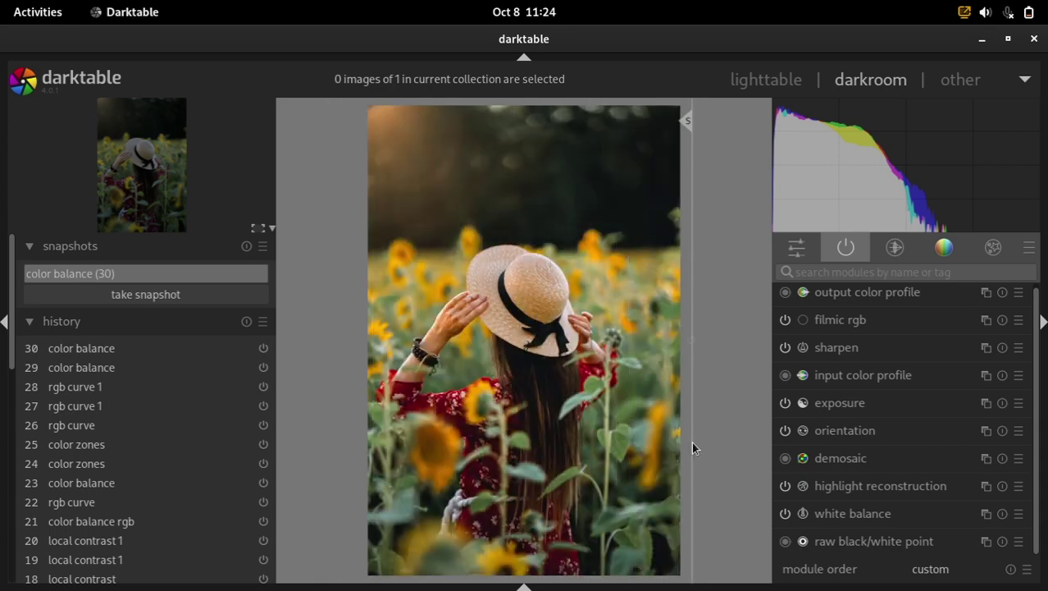
click(172, 275)
click(128, 351)
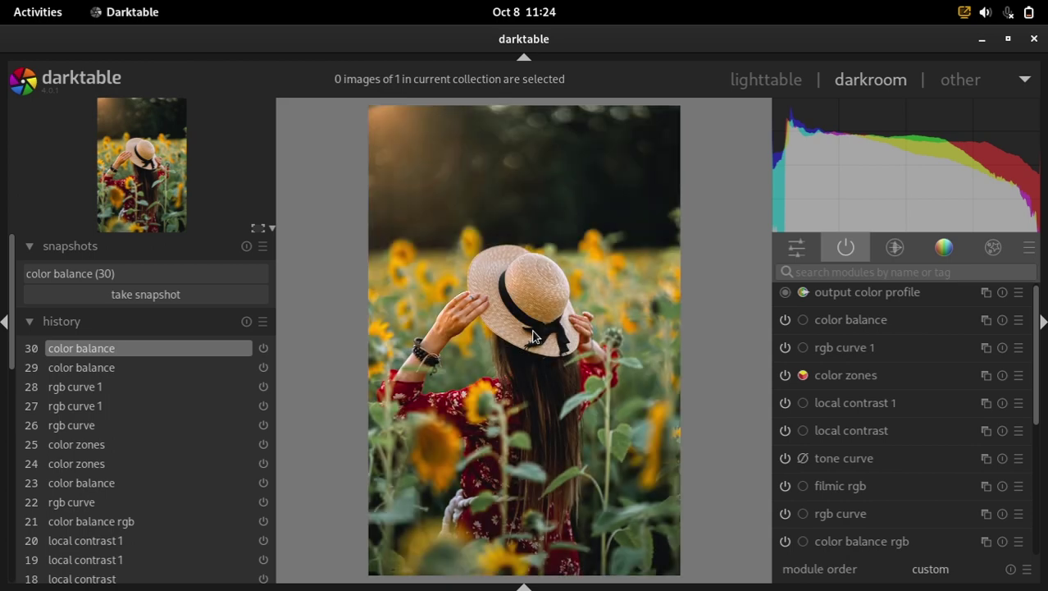
Select the portrait in the lighttable and export it to disk as JPEG (8-bit) with quality 95 and scale 0.5.
click(766, 79)
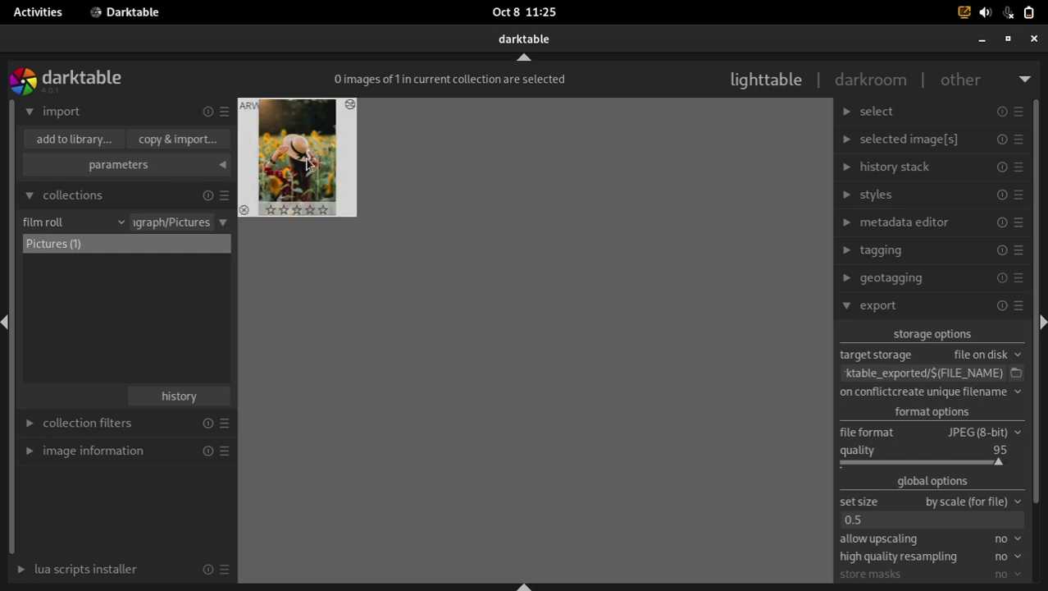
click(302, 158)
scroll(943, 311, down, 3)
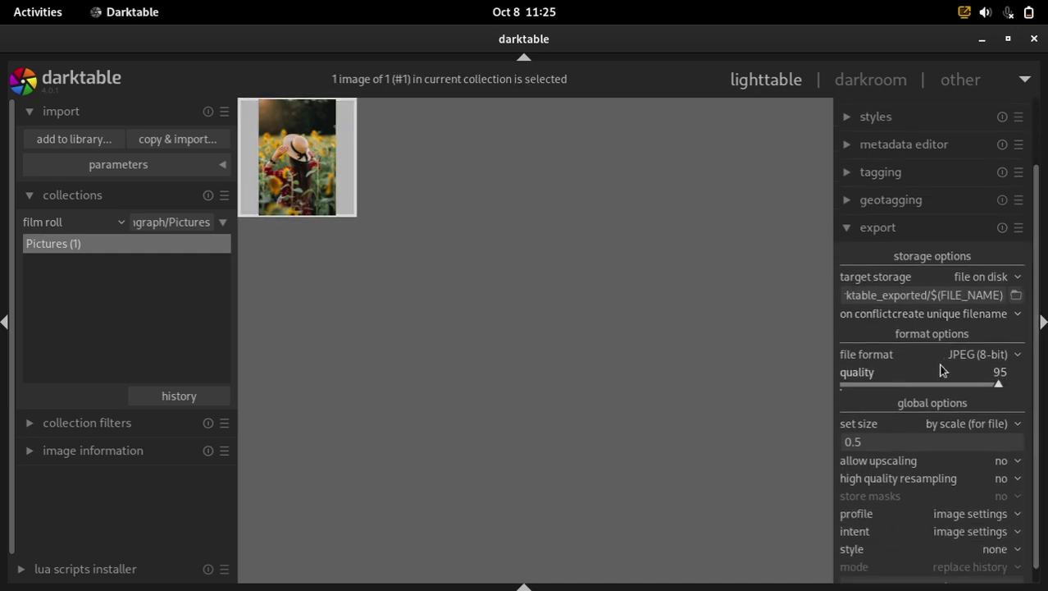
click(907, 356)
click(737, 339)
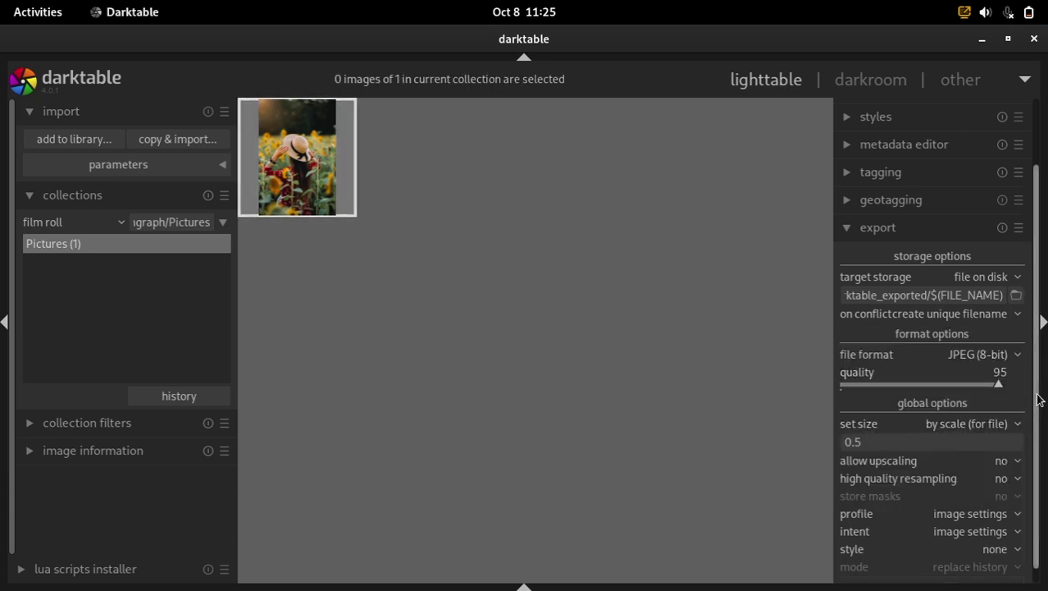
scroll(1037, 414, down, 1)
click(264, 160)
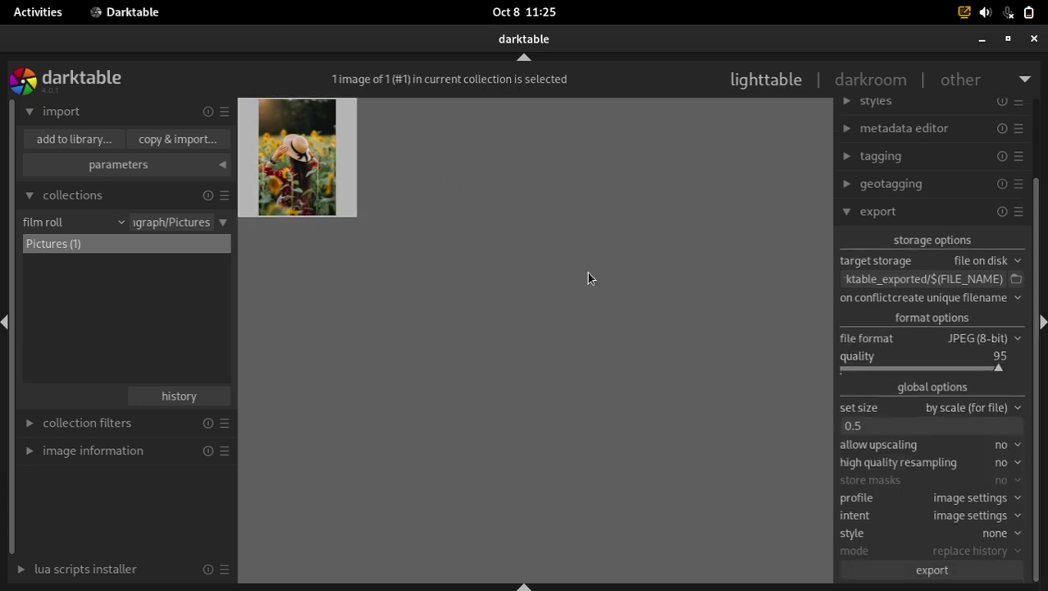
click(907, 569)
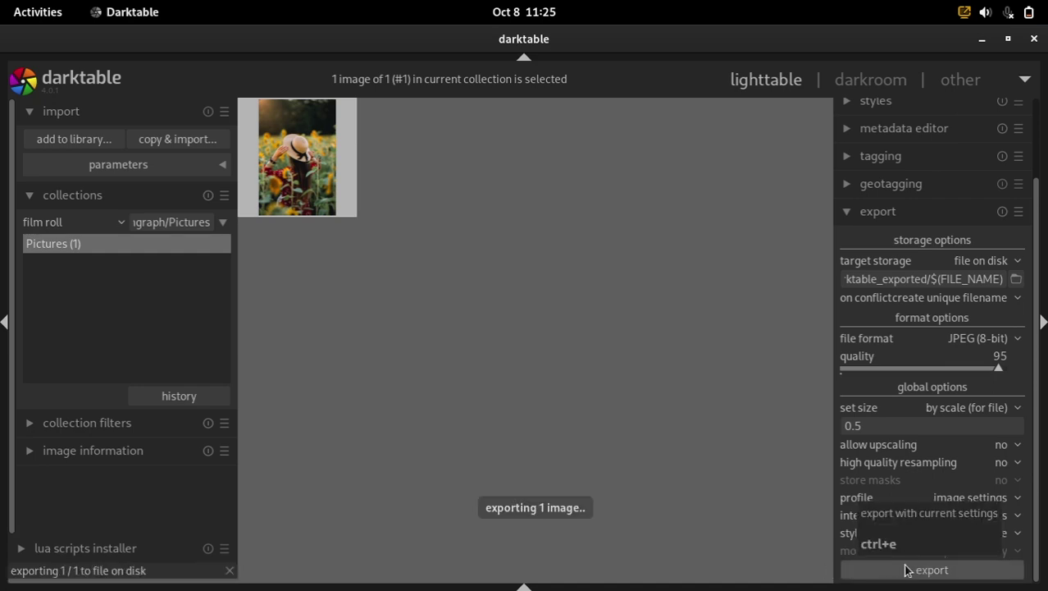